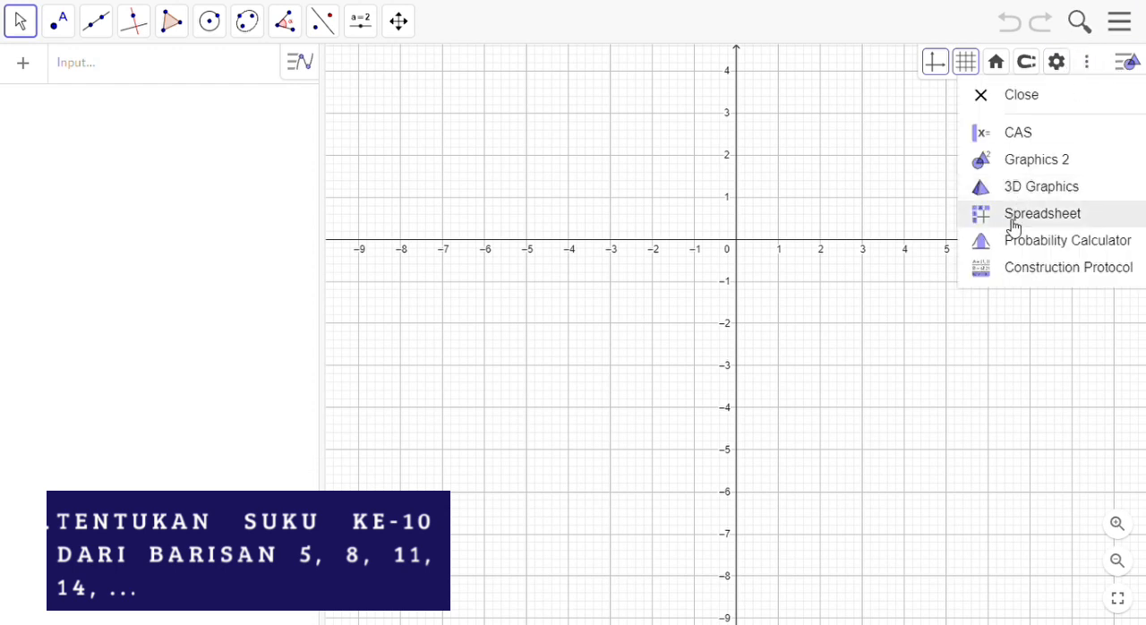
# Step: Open the Spreadsheet view, then enter the heading n in cell A1 and the value 1 in A2
pyautogui.click(1015, 215)
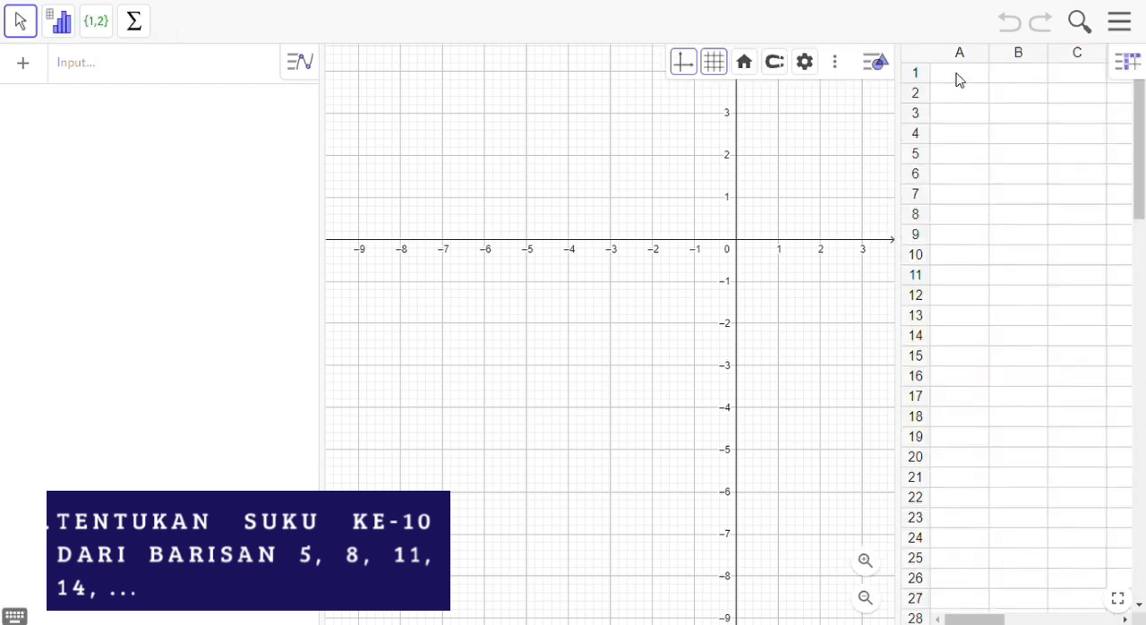
pyautogui.click(958, 77)
pyautogui.click(960, 75)
pyautogui.write('n')
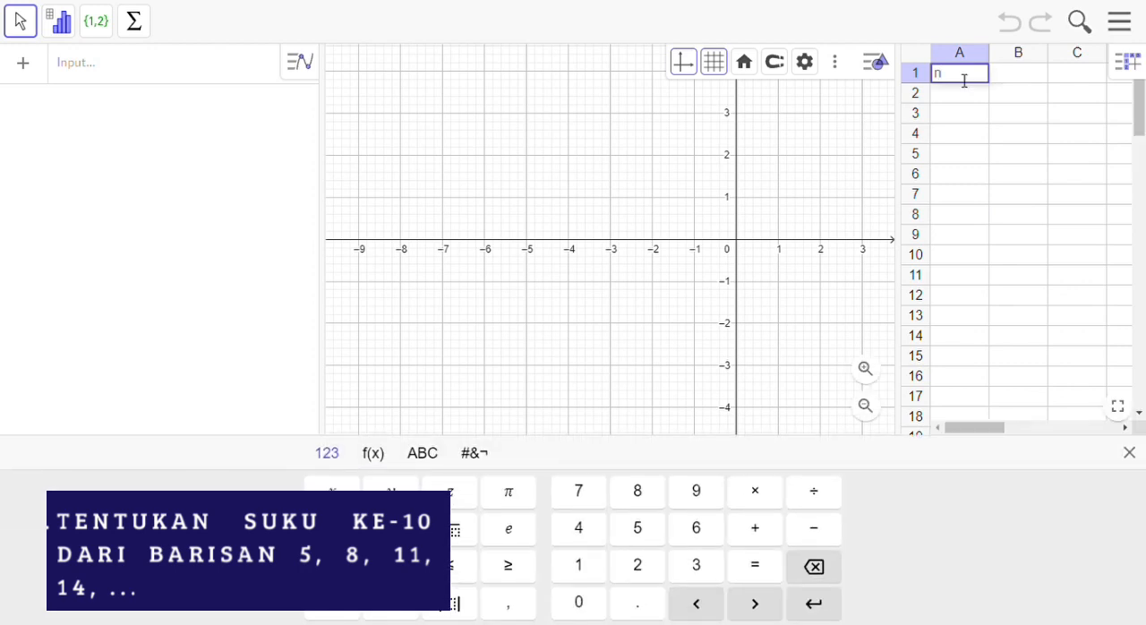
pyautogui.press('Return')
pyautogui.write('1')
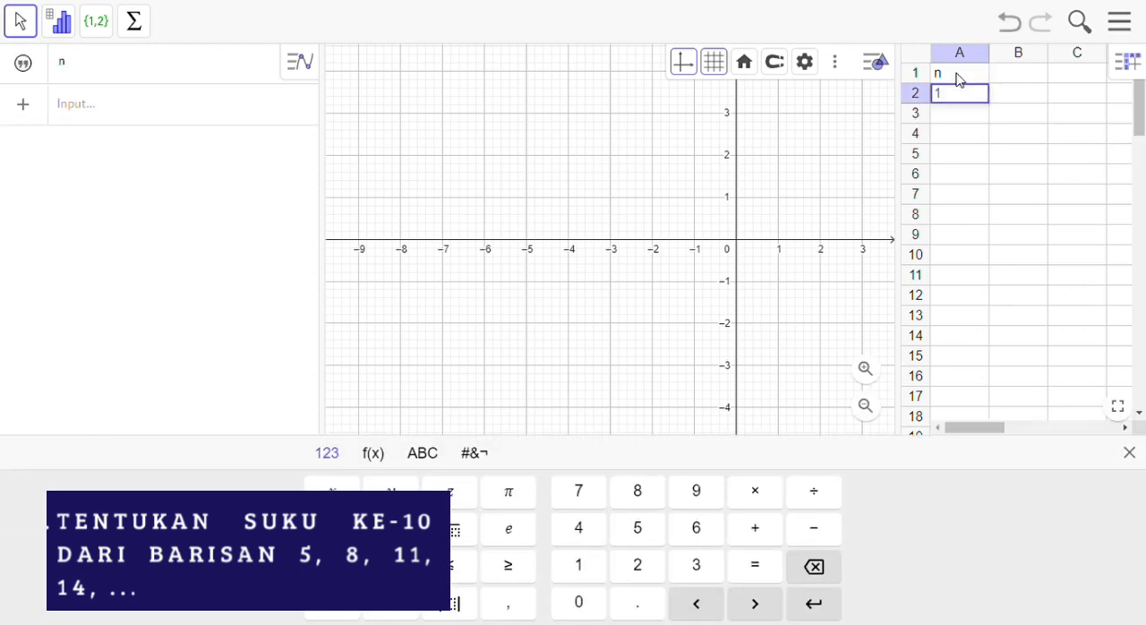
pyautogui.press('Return')
# Step: Enter the formula =(A2+1) in cell A3
pyautogui.write('=')
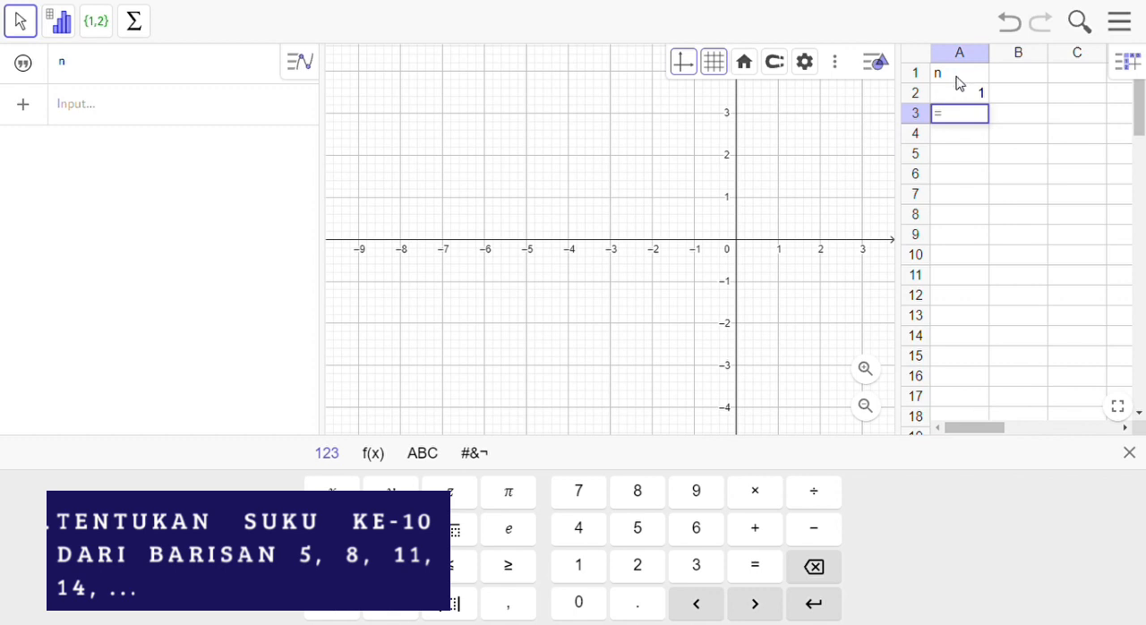
pyautogui.write('(A2+1')
pyautogui.press('Return')
# Step: Try to continue the number series from cells A2 and A3 down to A11
pyautogui.click(964, 100)
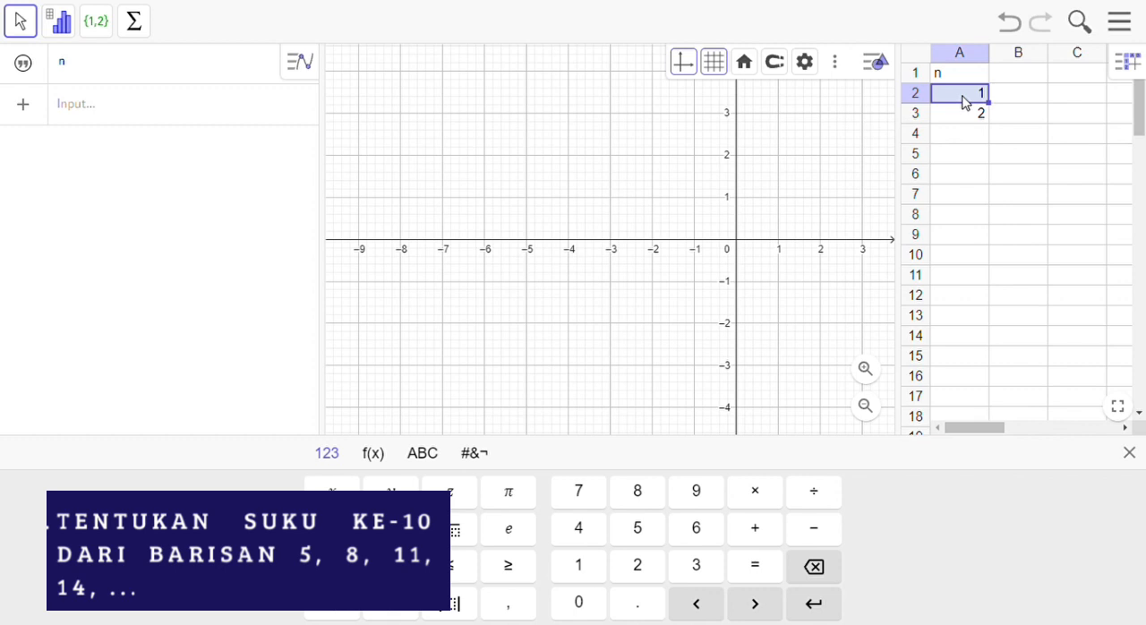
pyautogui.hotkey('shift', 'Down')
pyautogui.moveTo(999, 135); pyautogui.dragTo(972, 281)
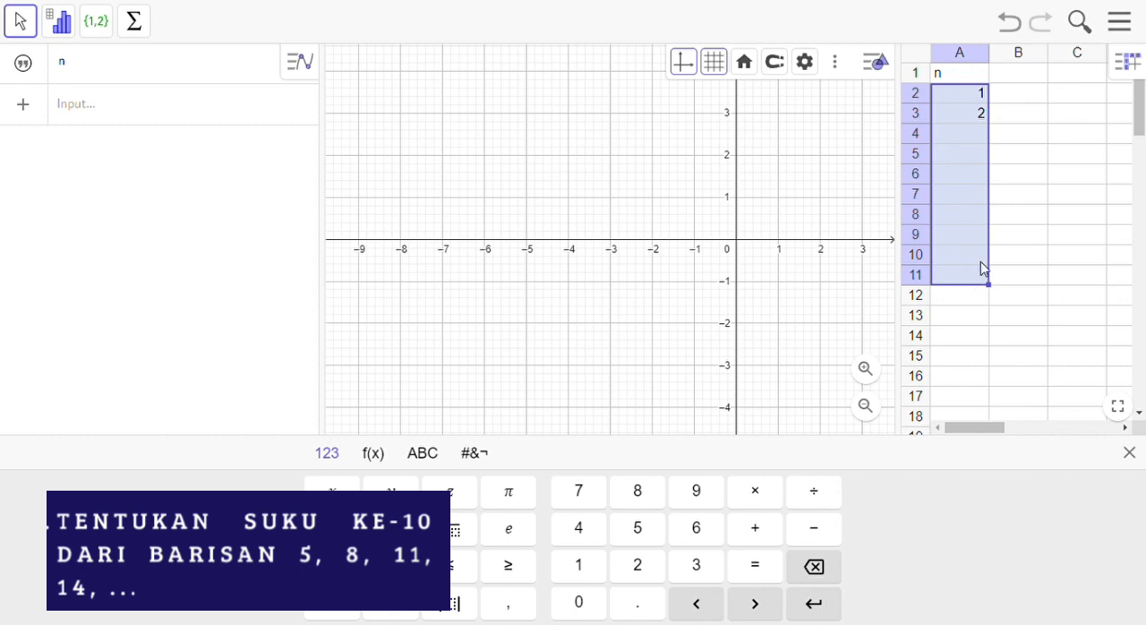
pyautogui.click(1008, 138)
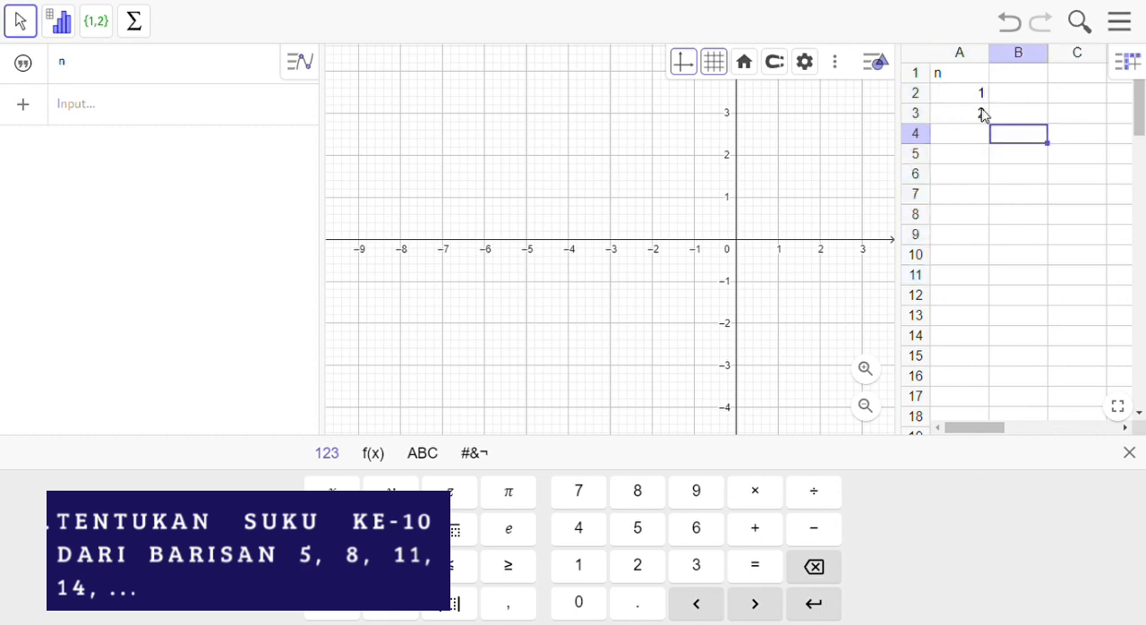
pyautogui.click(979, 101)
pyautogui.moveTo(979, 101); pyautogui.dragTo(988, 283)
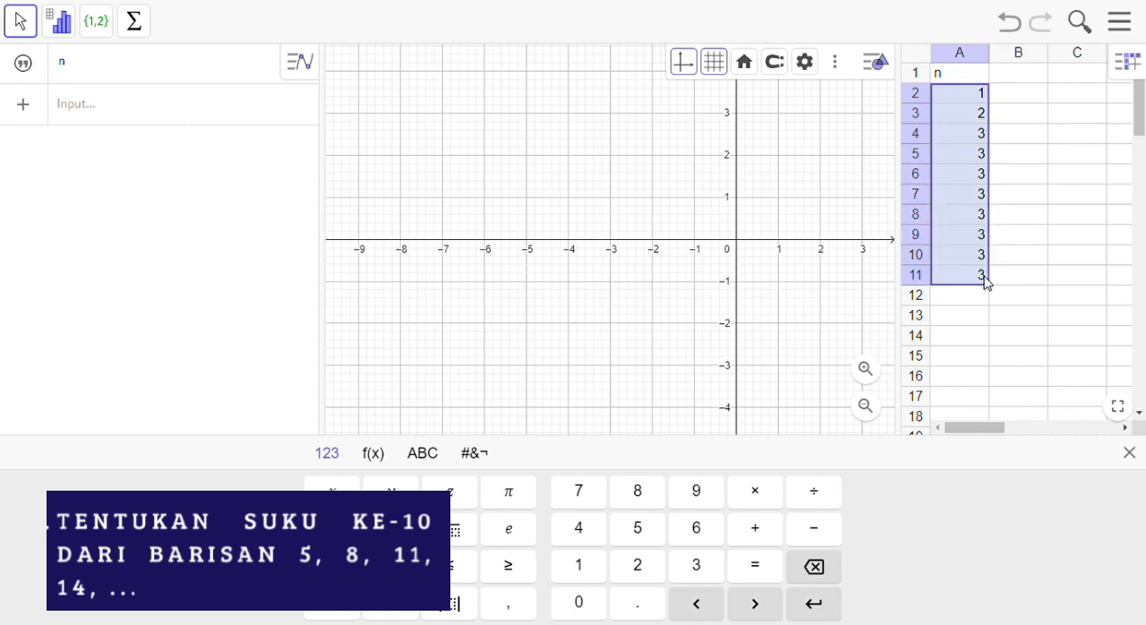
# Step: Undo the filled values in column A and the formula in A3
pyautogui.click(983, 138)
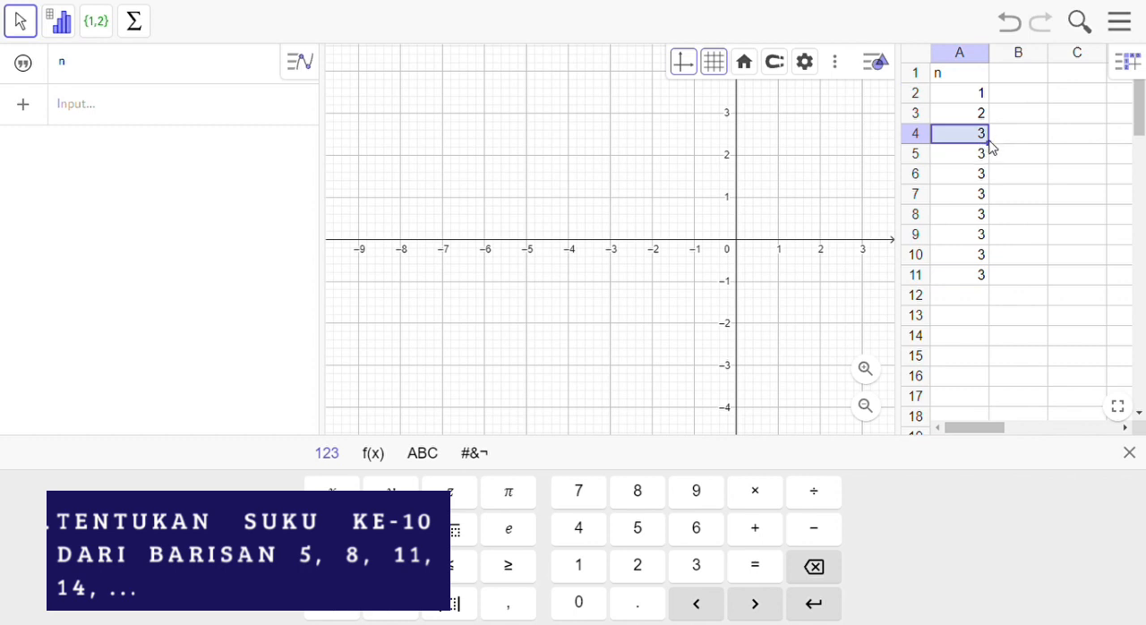
pyautogui.moveTo(1001, 154); pyautogui.dragTo(983, 162)
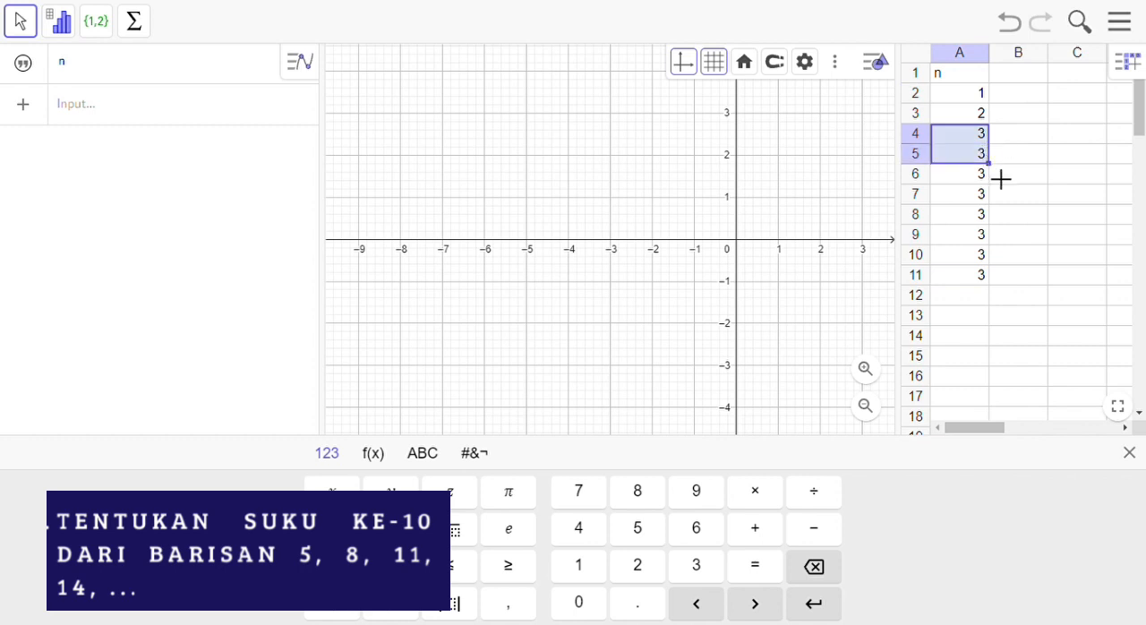
pyautogui.click(1019, 31)
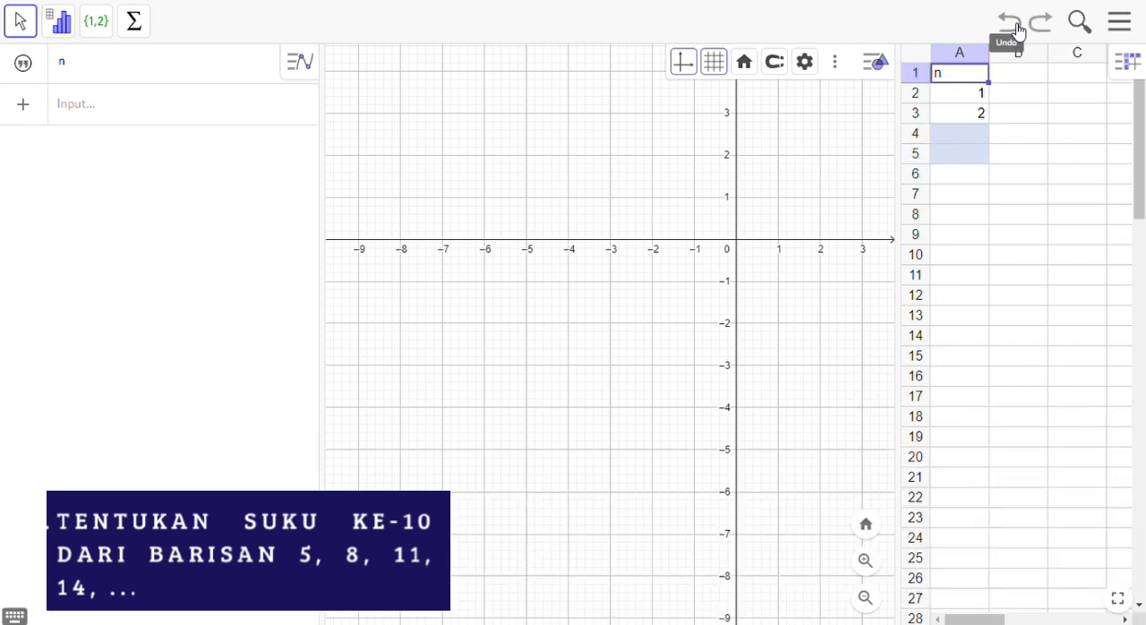
pyautogui.click(1019, 32)
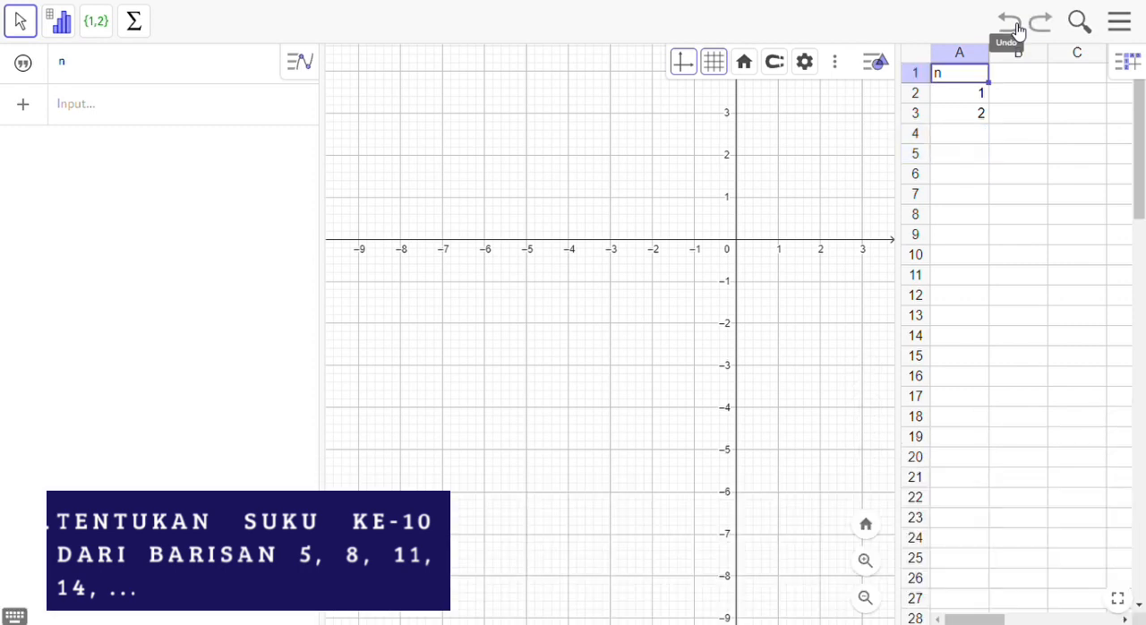
# Step: Enter =(A2+1) in cell A3, referencing the cell above, and fill the formula down to A11
pyautogui.click(968, 120)
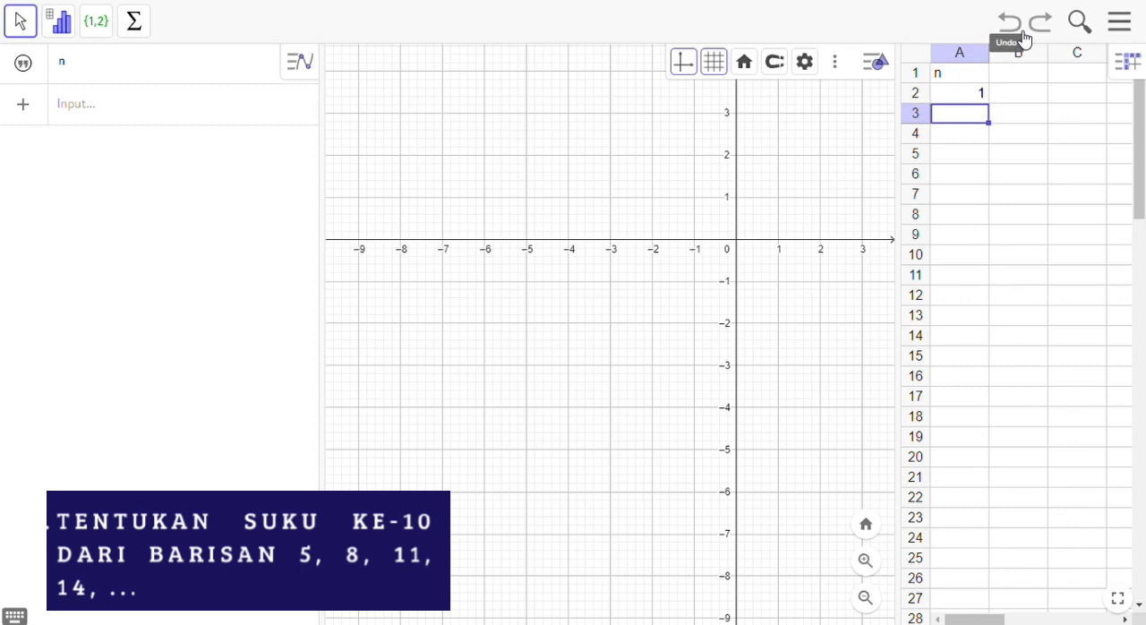
pyautogui.write('=(')
pyautogui.click(977, 97)
pyautogui.write(')')
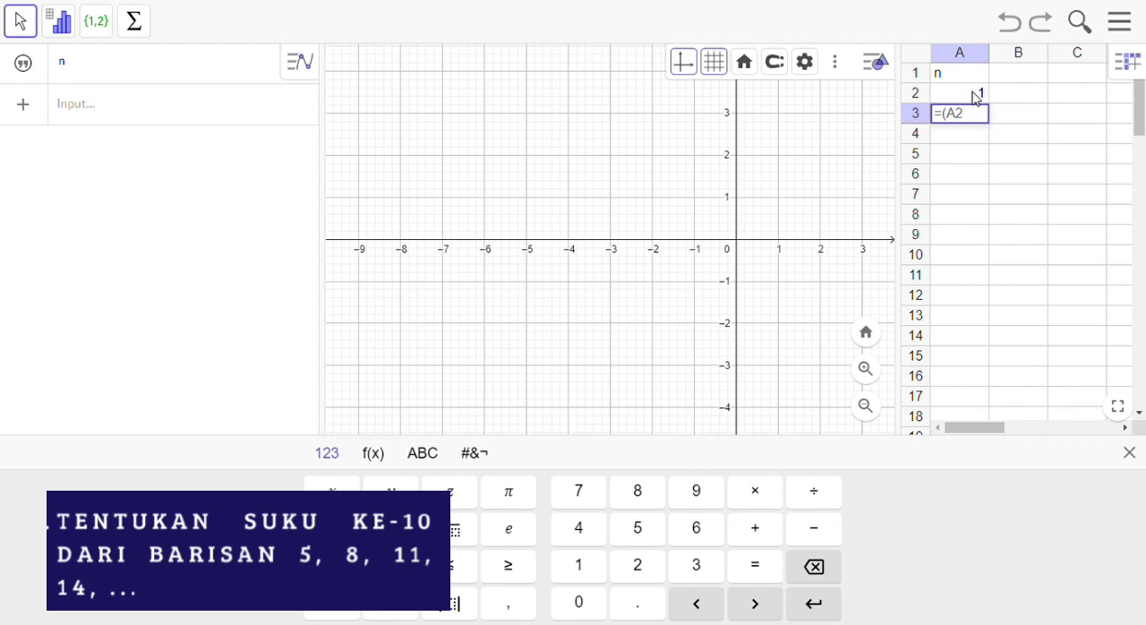
pyautogui.write('+1)')
pyautogui.press('Return')
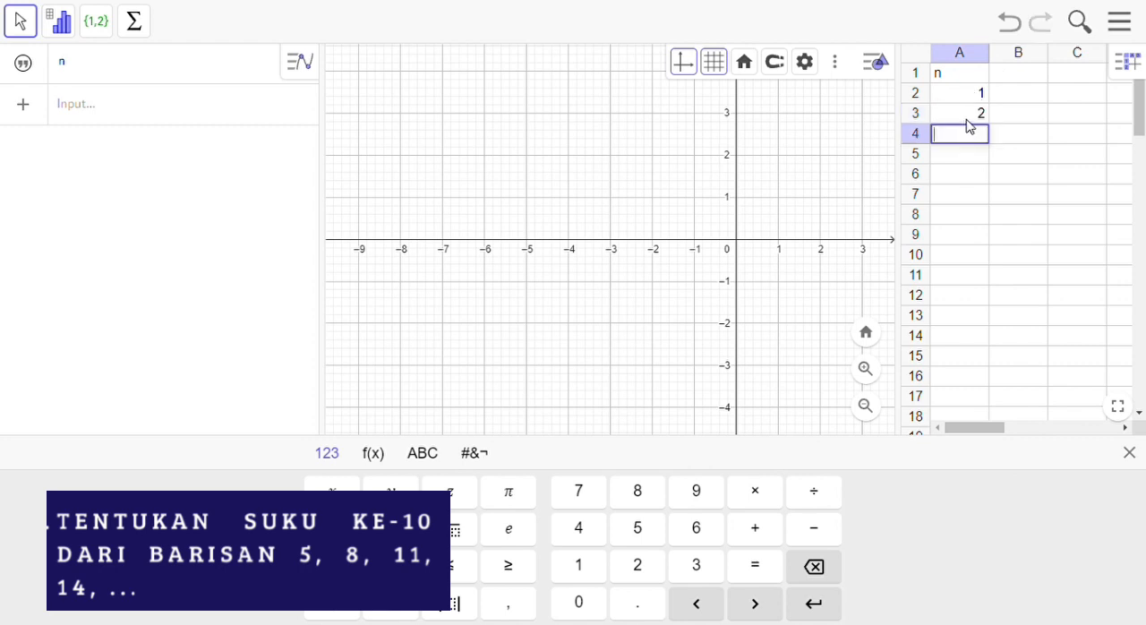
pyautogui.click(967, 119)
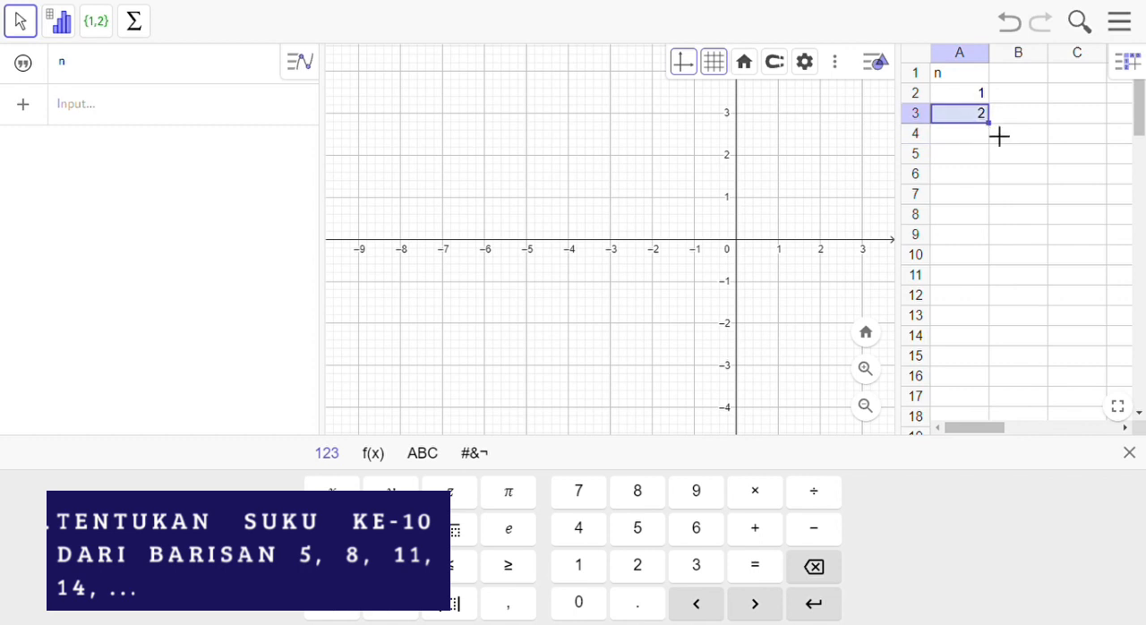
pyautogui.moveTo(1001, 136); pyautogui.dragTo(991, 280)
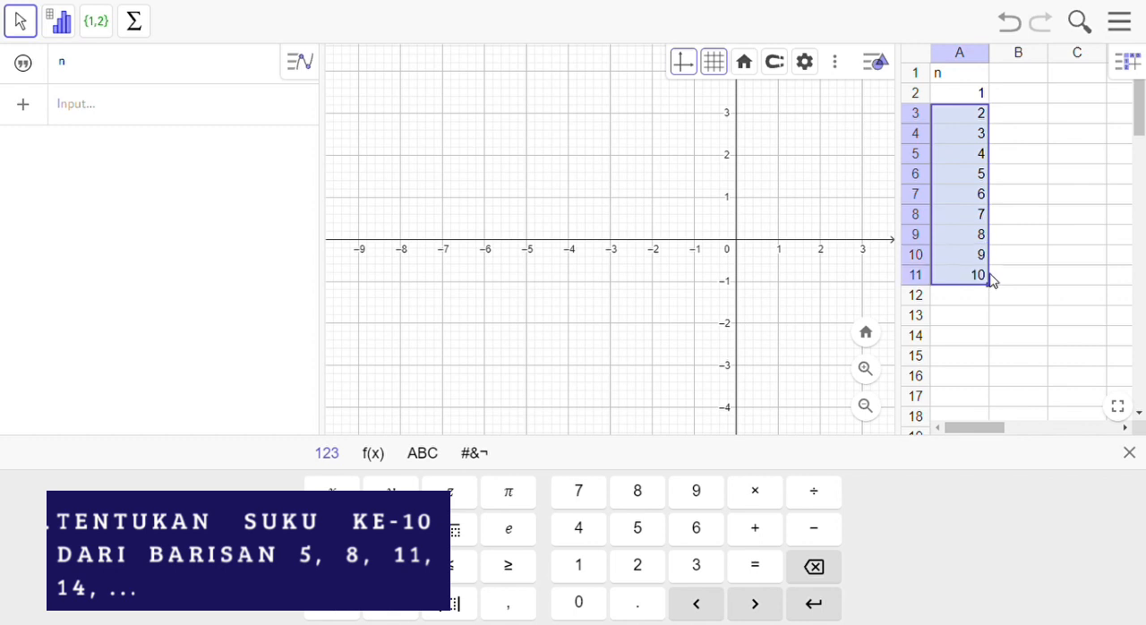
# Step: Enter the heading Un in cell B1 and the first term 5 in B2
pyautogui.click(1005, 95)
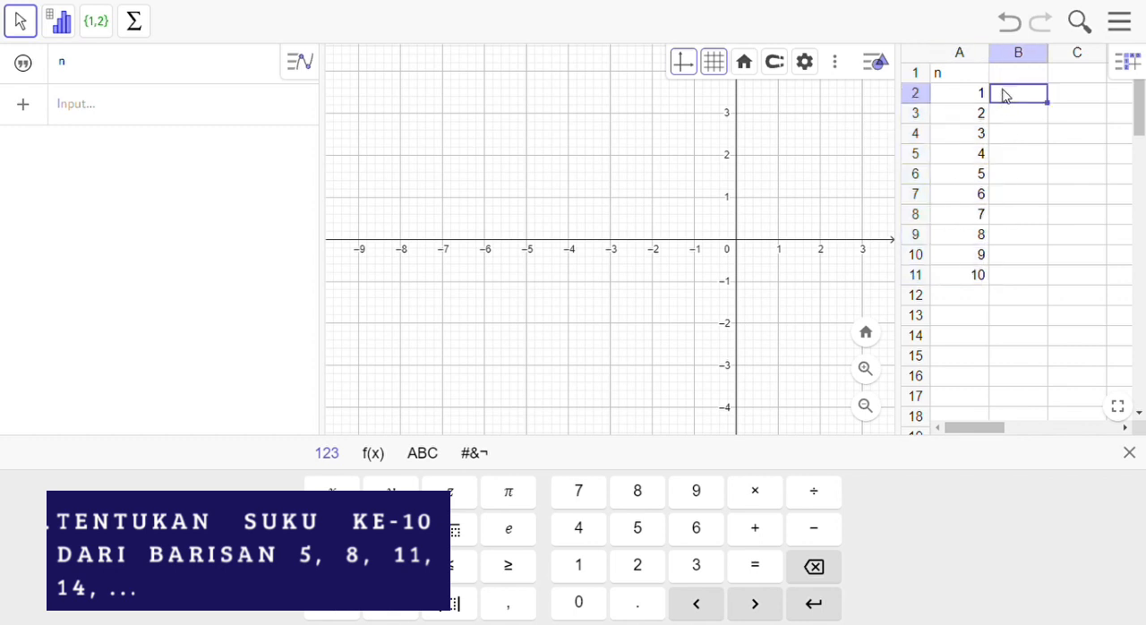
pyautogui.click(1005, 78)
pyautogui.write('Un')
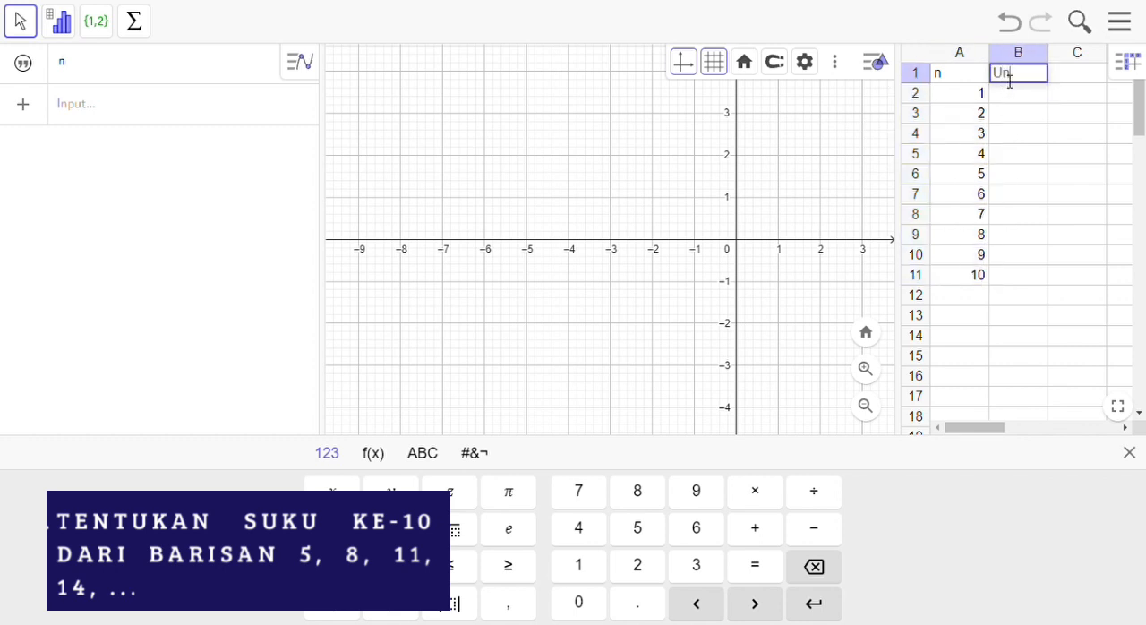
pyautogui.press('Return')
pyautogui.write('5')
pyautogui.press('Return')
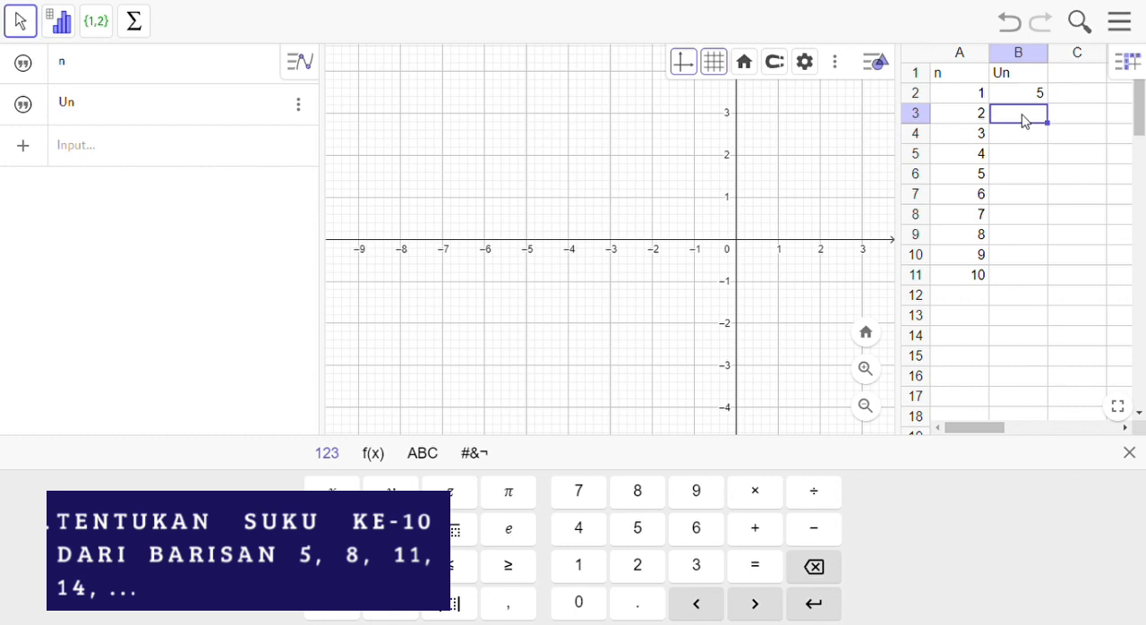
# Step: Enter the term formula =5+(A3-1)*3 in cell B3 and fill it down to B11
pyautogui.write('=5+(')
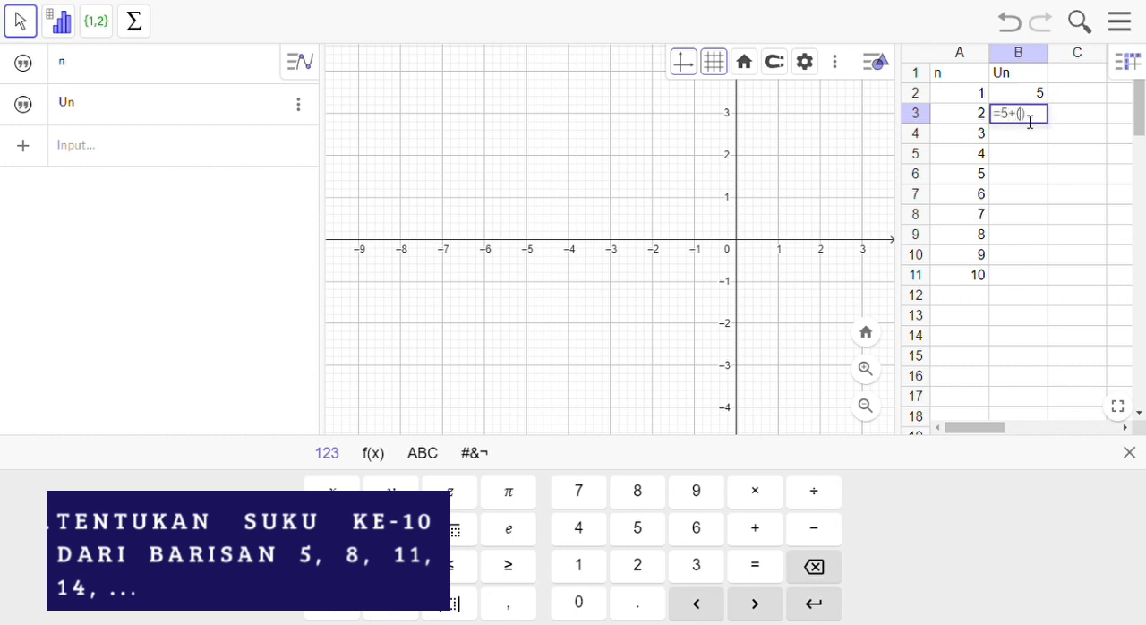
pyautogui.click(978, 114)
pyautogui.write('-1)*')
pyautogui.write('3')
pyautogui.press('Return')
pyautogui.click(1003, 111)
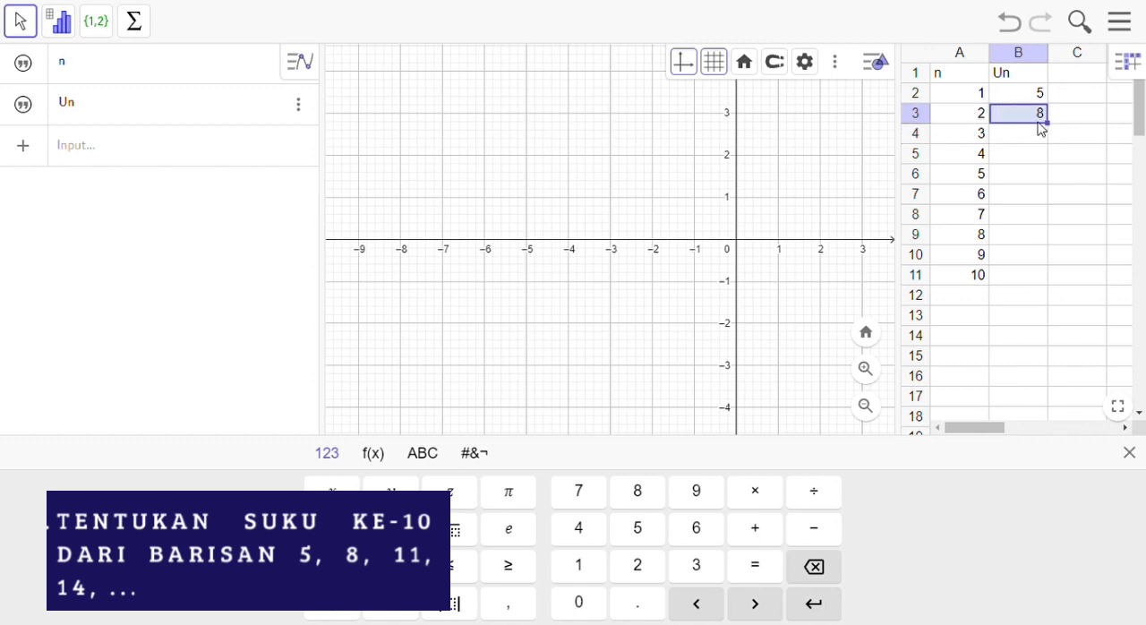
pyautogui.moveTo(1057, 133); pyautogui.dragTo(1064, 281)
# Step: Enter the heading (n,Un) in cell C1
pyautogui.click(1077, 103)
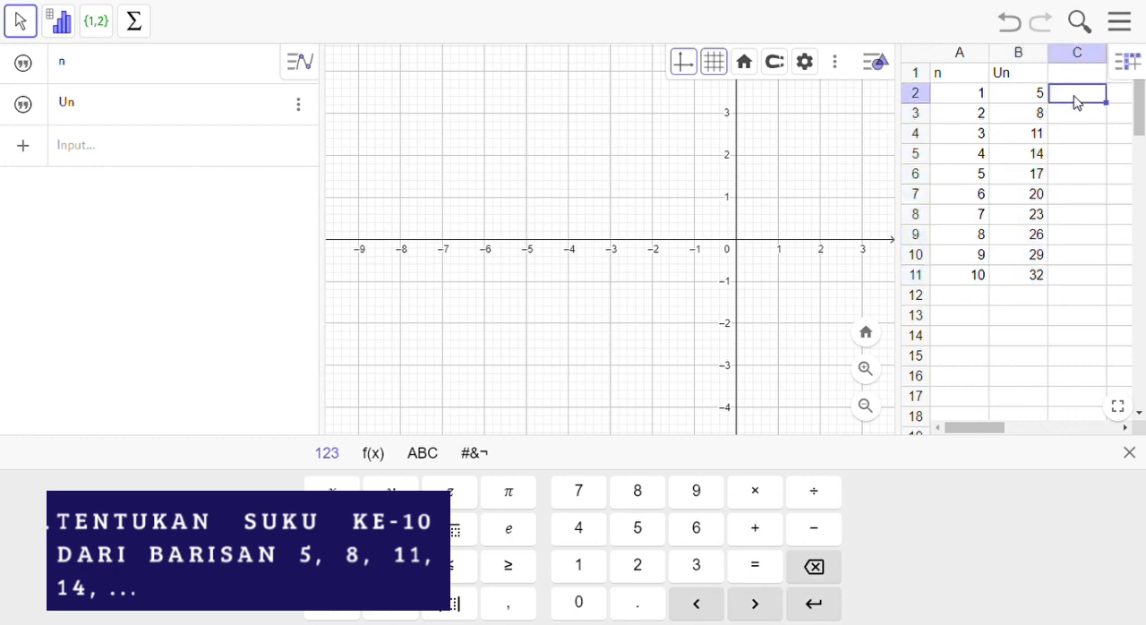
pyautogui.click(1069, 82)
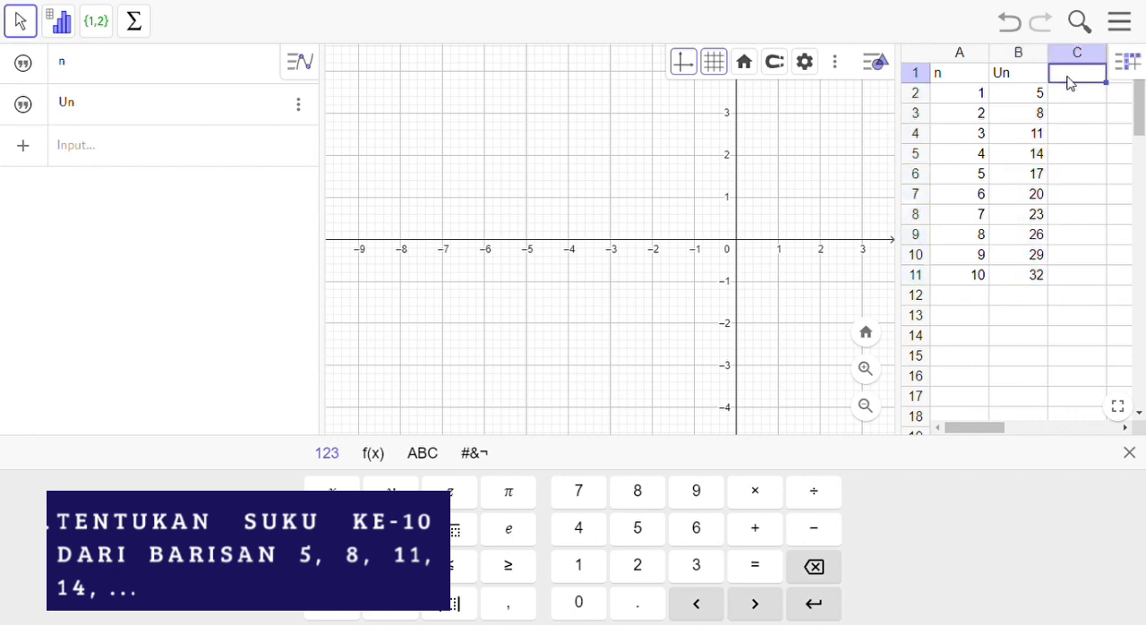
pyautogui.write('(n,Un')
# Step: Enter the point formula =(A2,B2) in cell C2, referencing the first n and Un values
pyautogui.click(1068, 96)
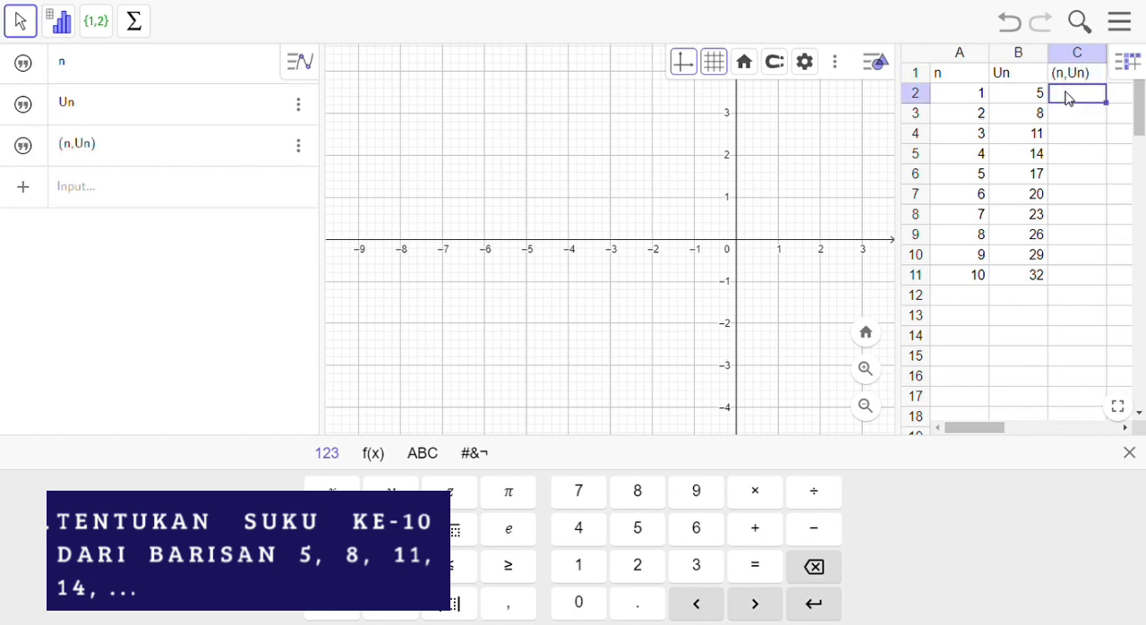
pyautogui.write('=(')
pyautogui.click(972, 100)
pyautogui.write(',')
pyautogui.click(1024, 97)
pyautogui.press('Return')
pyautogui.click(1096, 94)
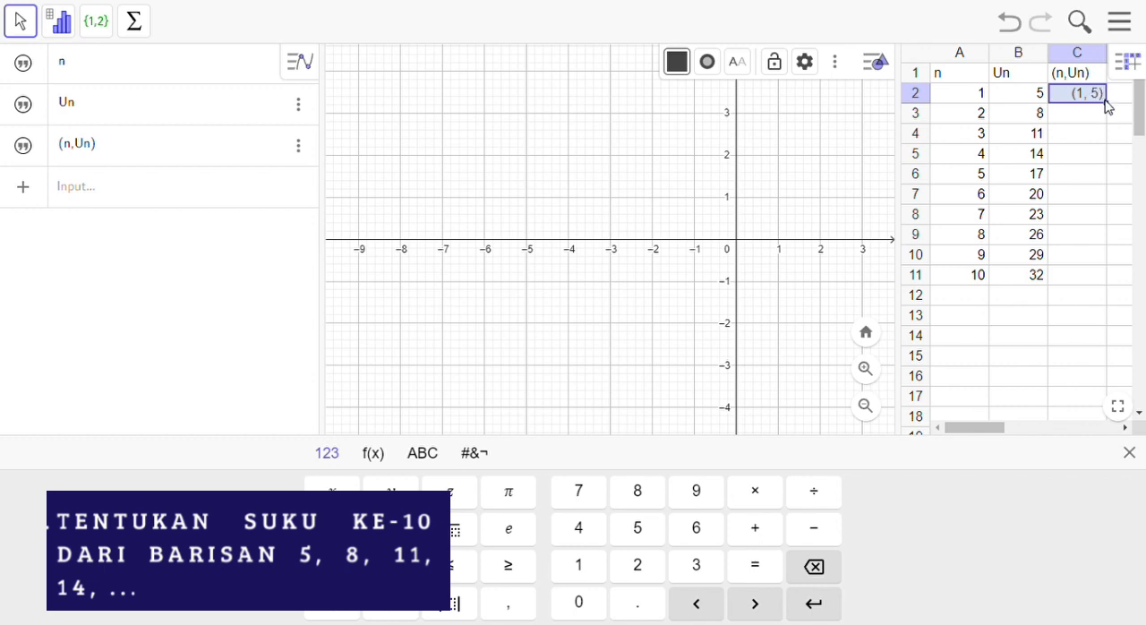
pyautogui.moveTo(1118, 116); pyautogui.dragTo(1093, 77)
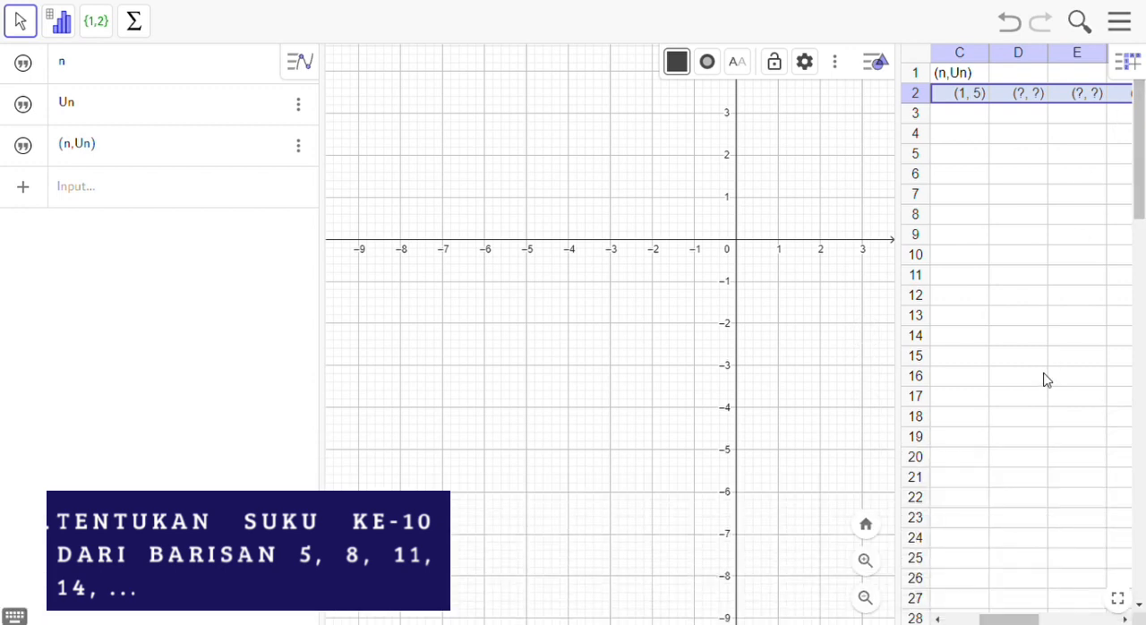
pyautogui.click(1021, 38)
# Step: Fill the point formula from cell C2 down to C11
pyautogui.click(1101, 95)
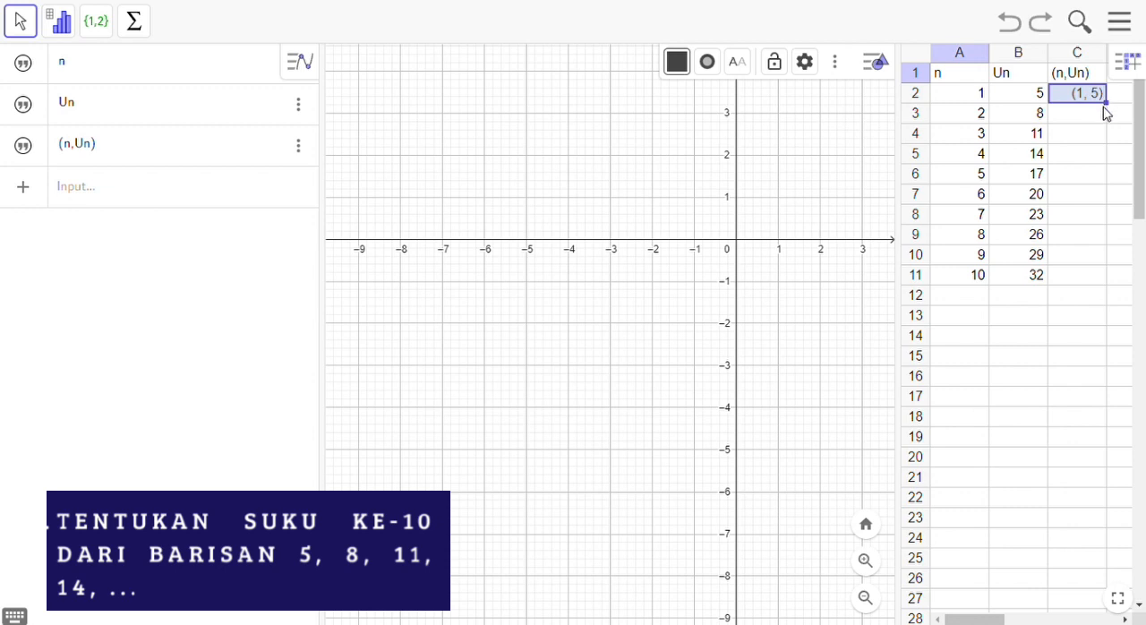
pyautogui.moveTo(1118, 113); pyautogui.dragTo(1097, 275)
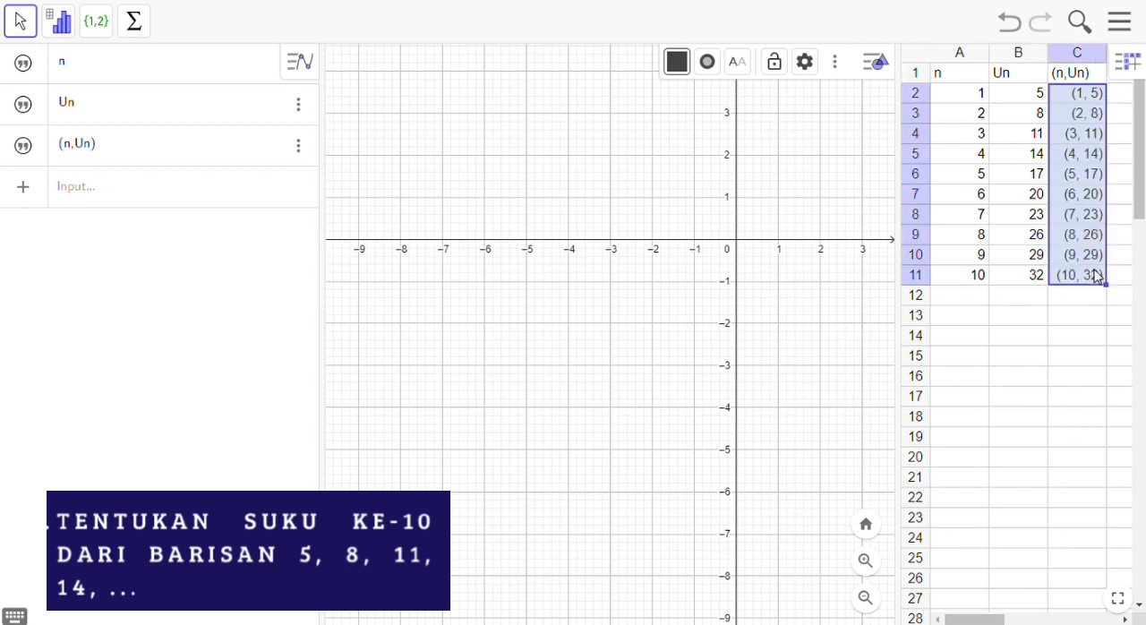
pyautogui.click(1067, 322)
# Step: Draw a line through the plotted points C2 and C3 with the Line tool
pyautogui.moveTo(813, 284)
pyautogui.mouseDown()
pyautogui.moveTo(630, 425)
pyautogui.moveTo(587, 542)
pyautogui.mouseUp()
pyautogui.moveTo(725, 307); pyautogui.dragTo(705, 340)
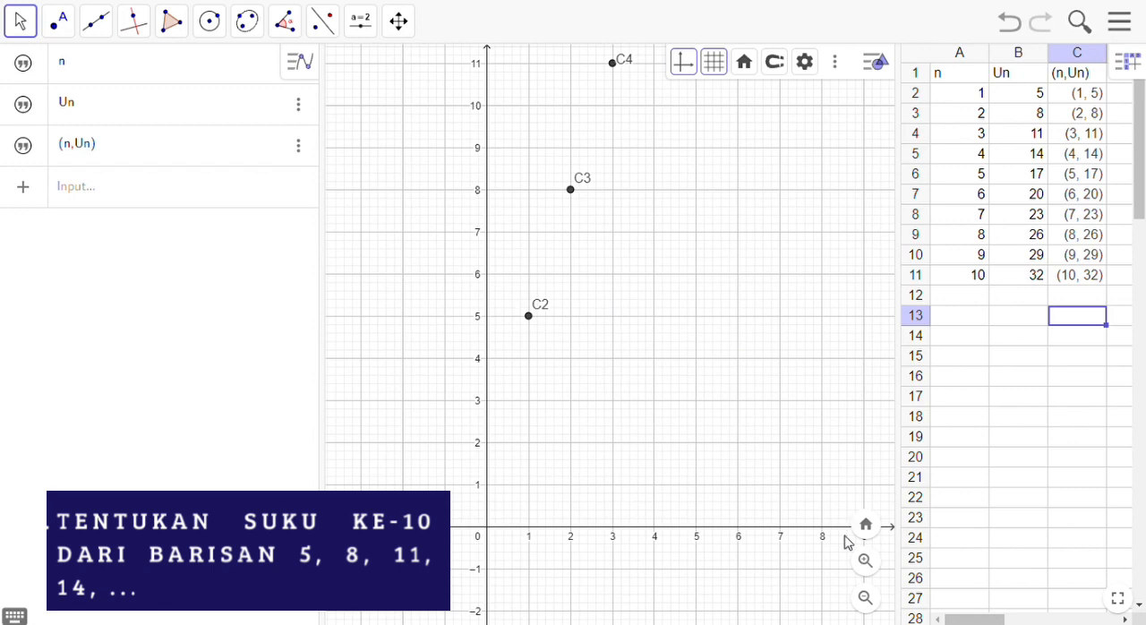
pyautogui.click(868, 600)
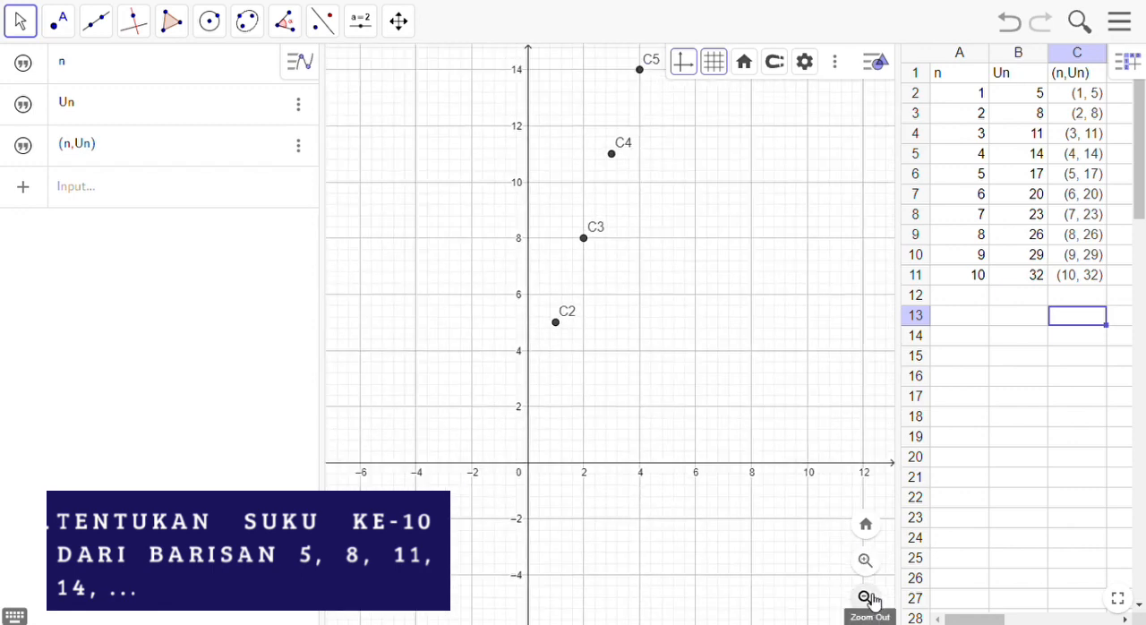
pyautogui.click(868, 600)
pyautogui.click(868, 600)
pyautogui.moveTo(788, 371); pyautogui.dragTo(678, 511)
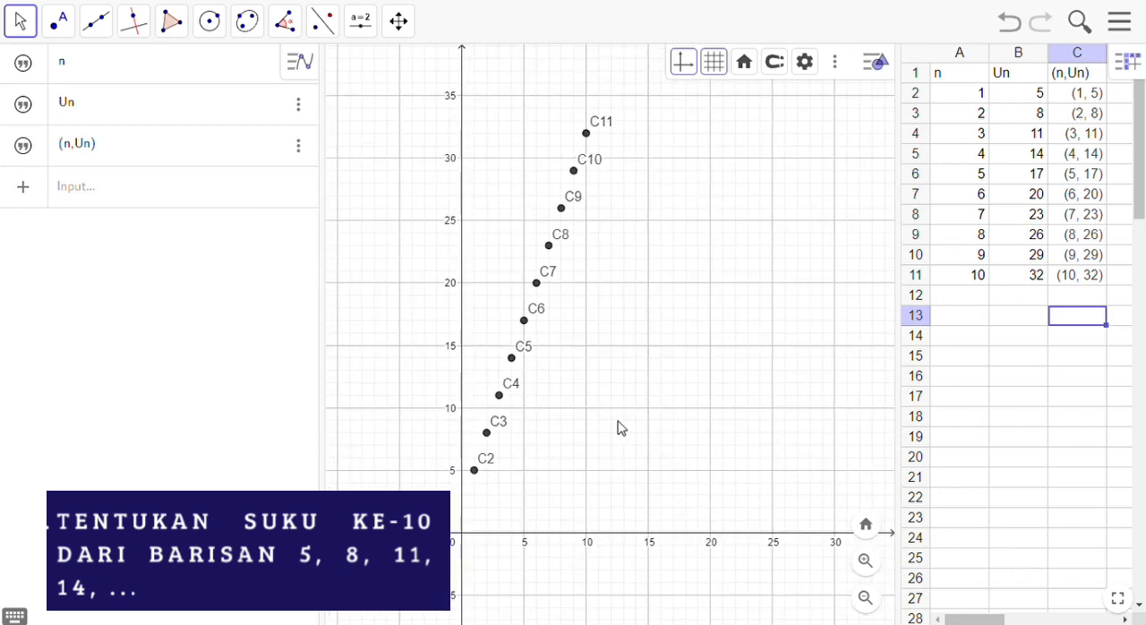
pyautogui.click(90, 35)
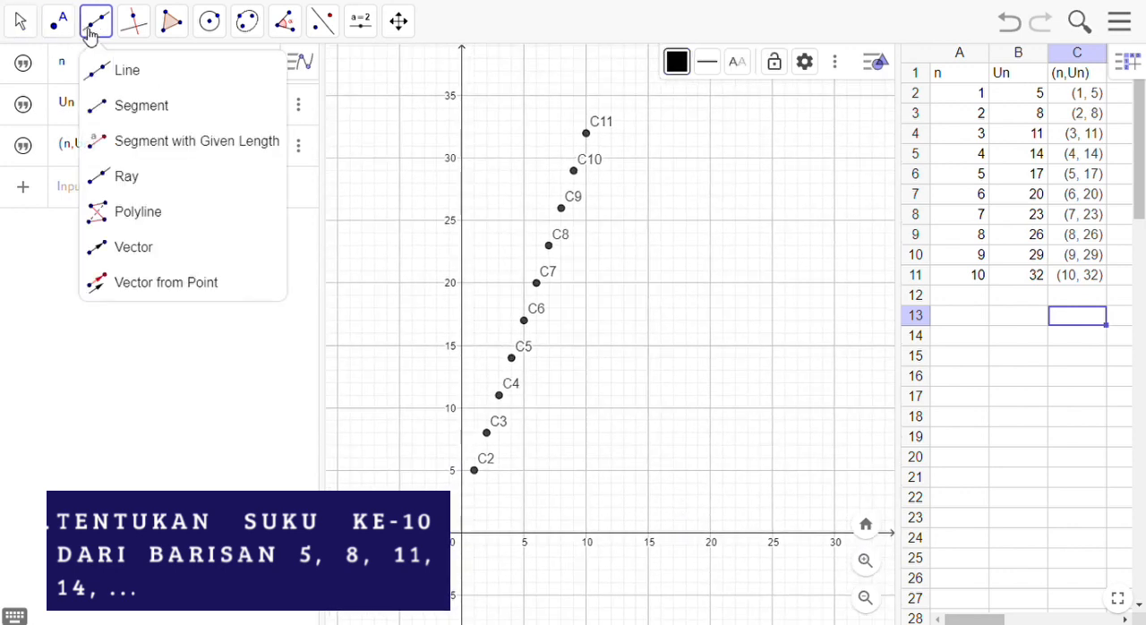
pyautogui.click(136, 76)
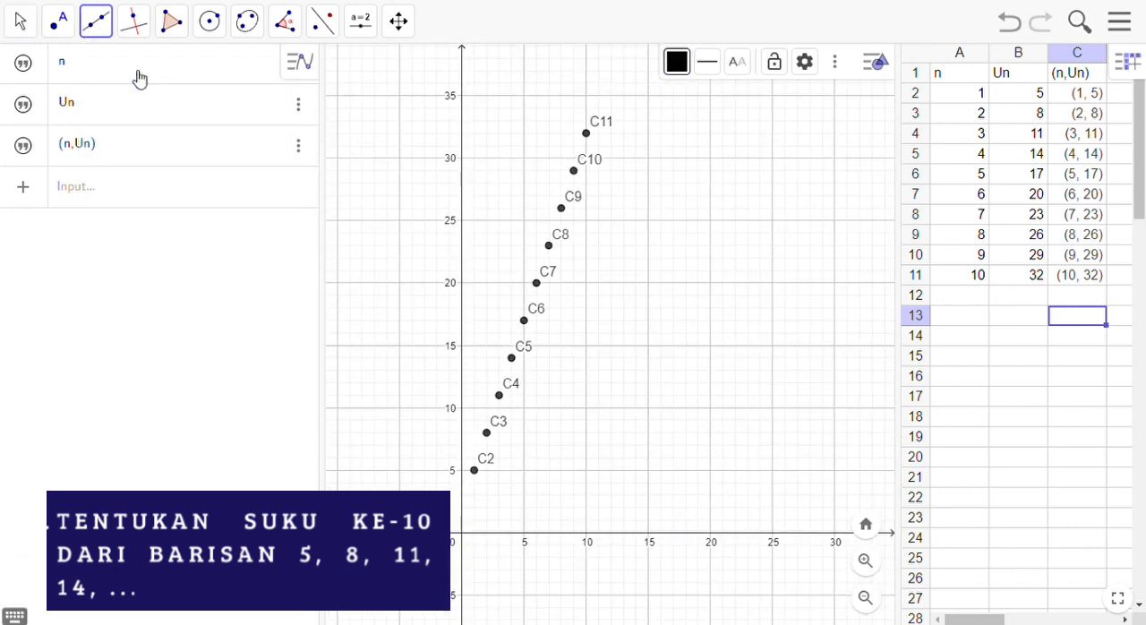
pyautogui.click(475, 474)
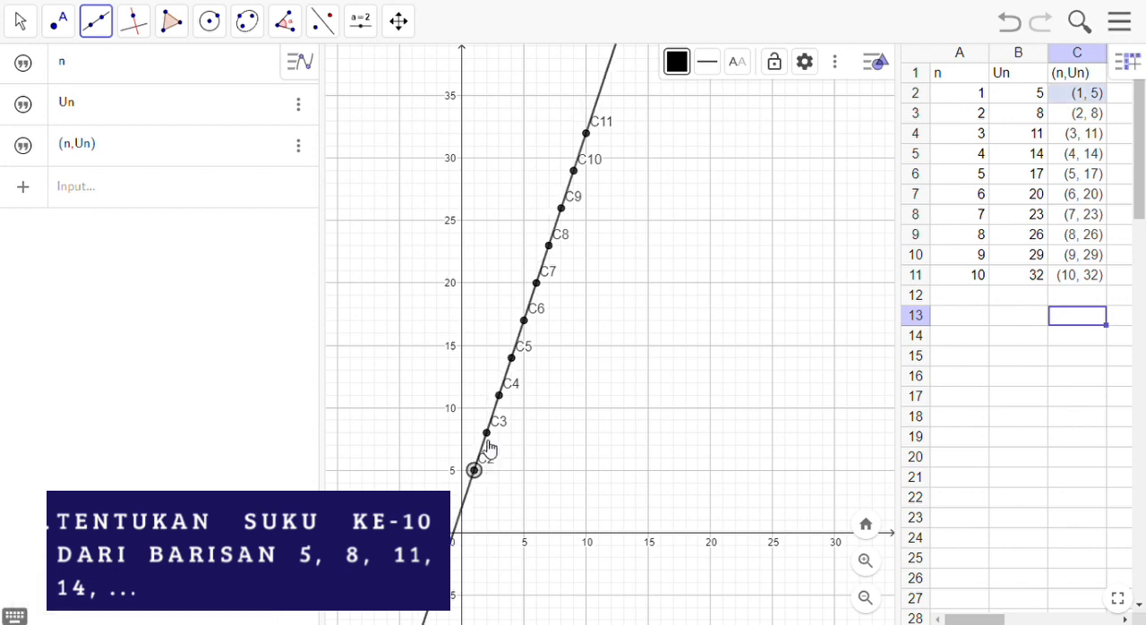
pyautogui.click(488, 435)
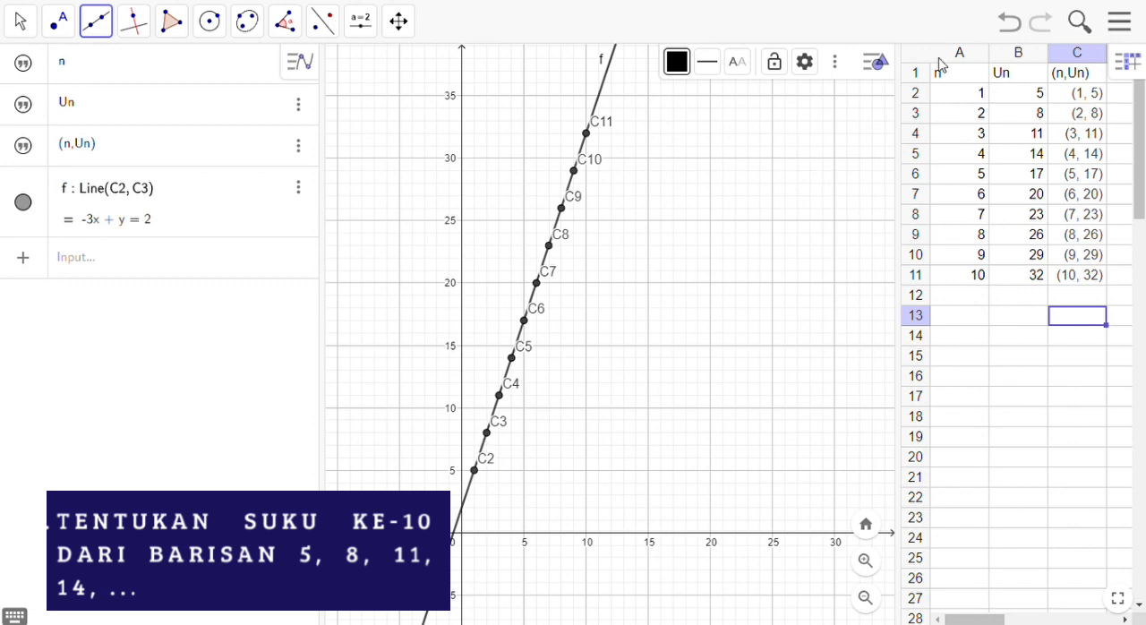
# Step: Select cell B11 to read the value of the sequence's 10th term
pyautogui.click(1029, 276)
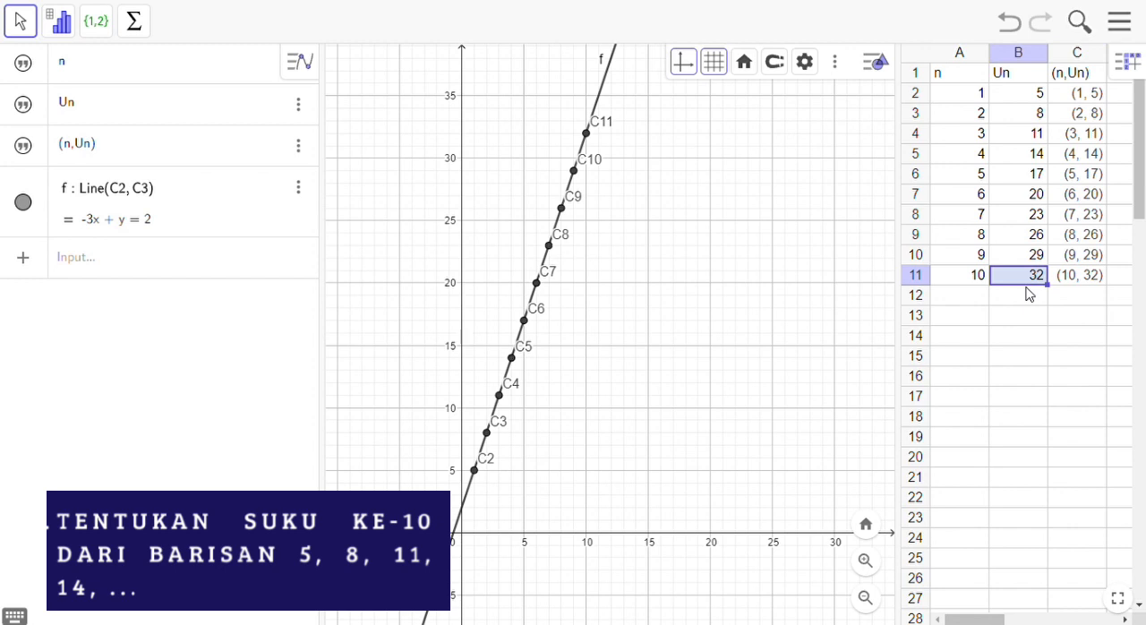
pyautogui.click(867, 599)
pyautogui.click(877, 600)
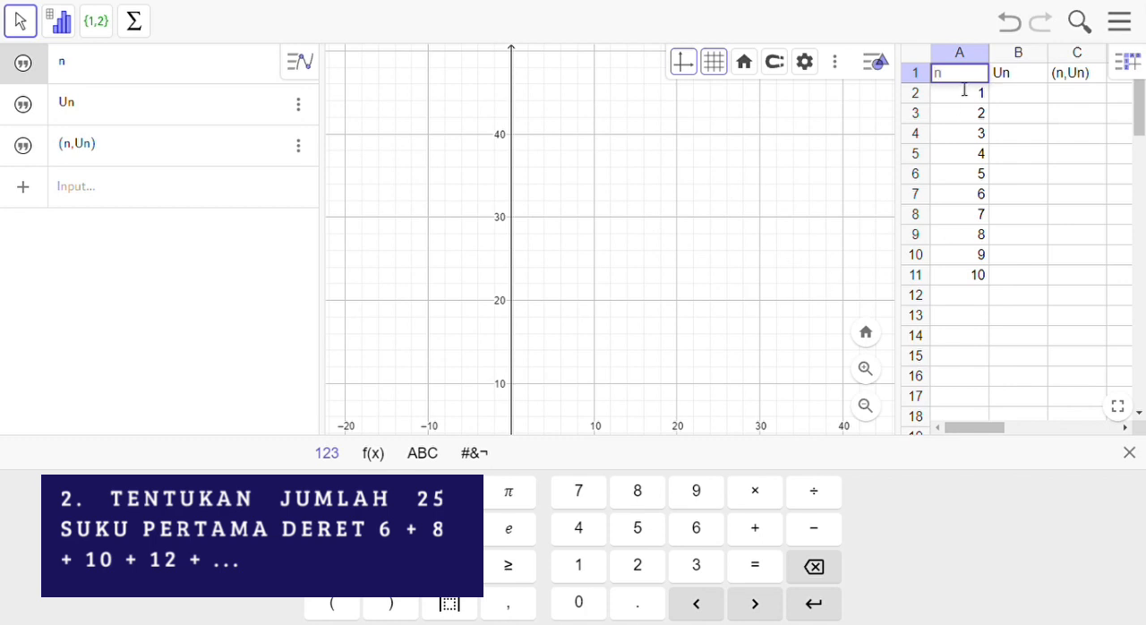
# Step: Extend the n column by filling cell A11 down to A26, up to n = 25
pyautogui.click(965, 89)
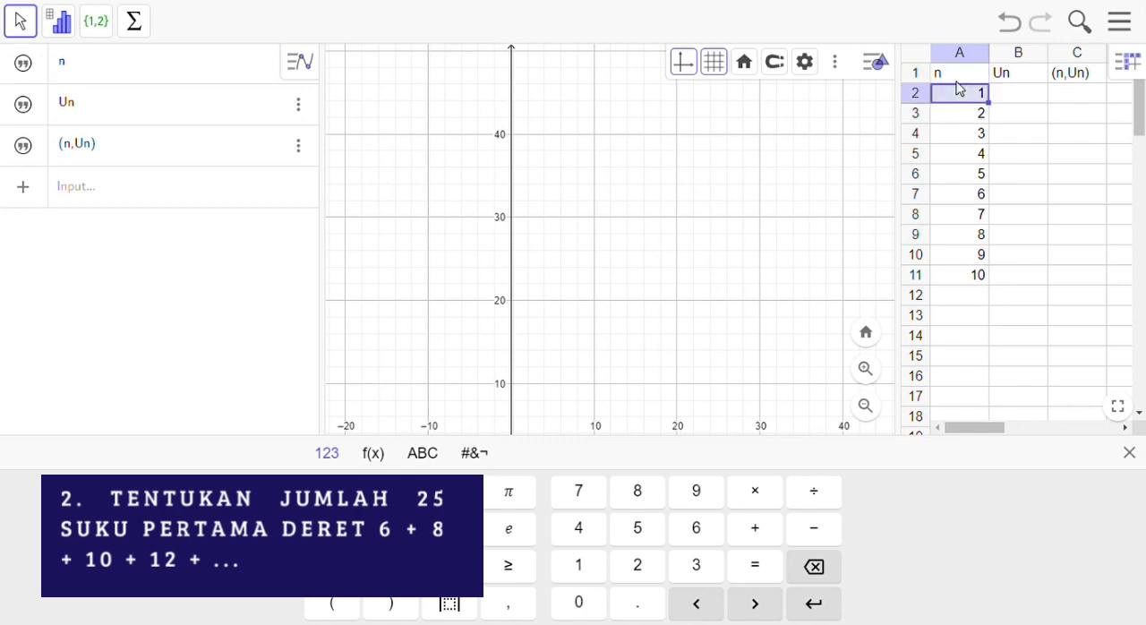
pyautogui.click(941, 281)
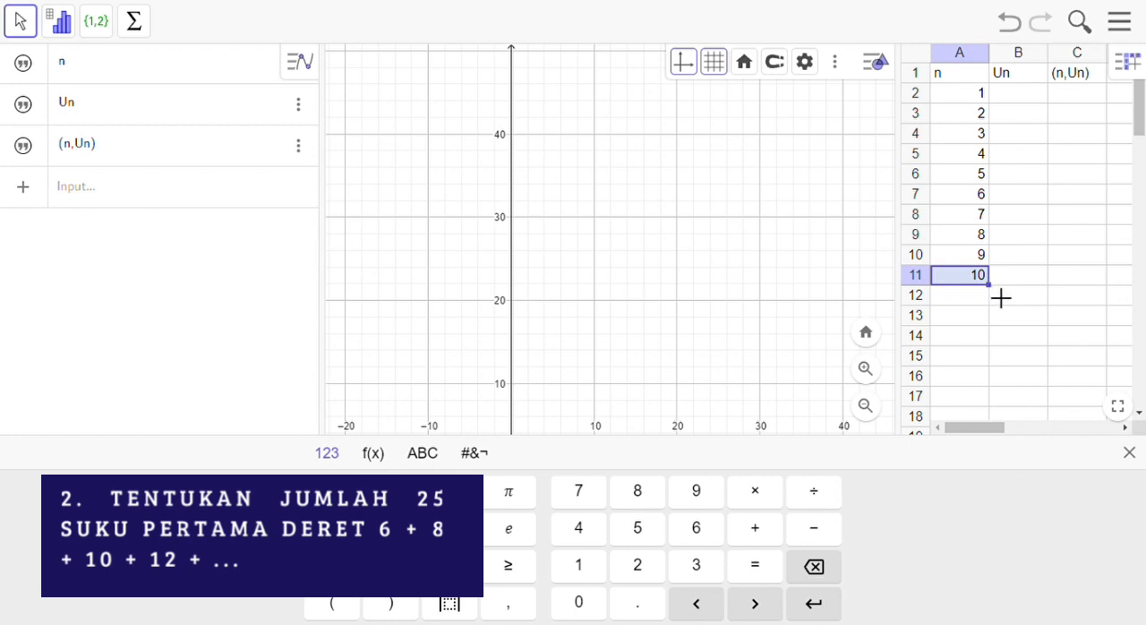
pyautogui.moveTo(1001, 298); pyautogui.dragTo(991, 403)
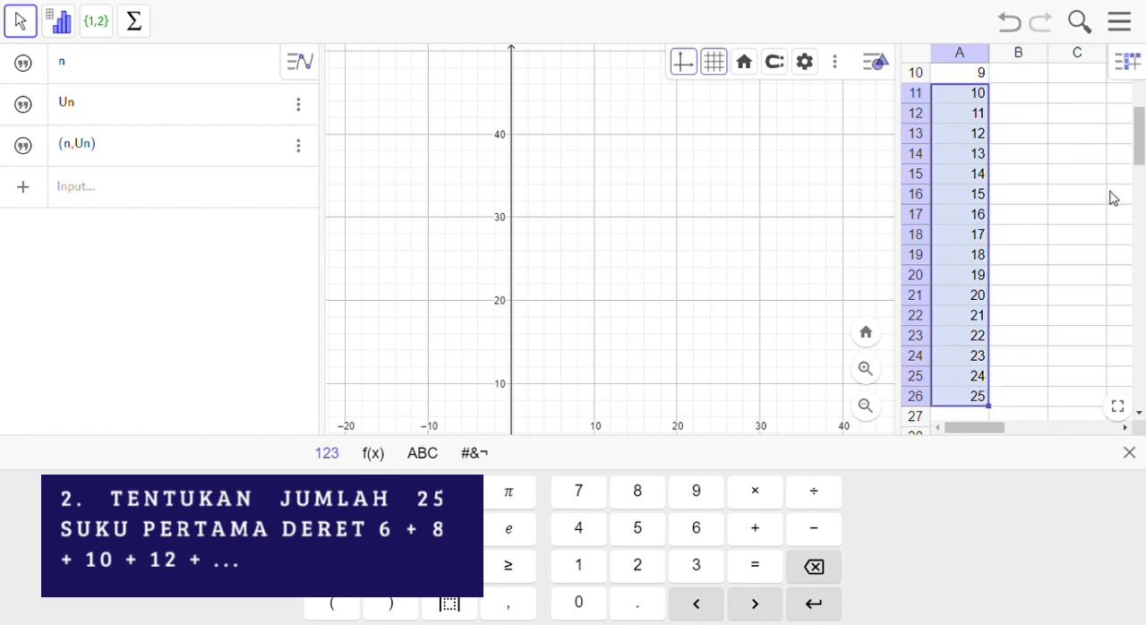
# Step: Enter the first term 6 in cell B2 under the Un heading
pyautogui.moveTo(1142, 157); pyautogui.dragTo(1141, 99)
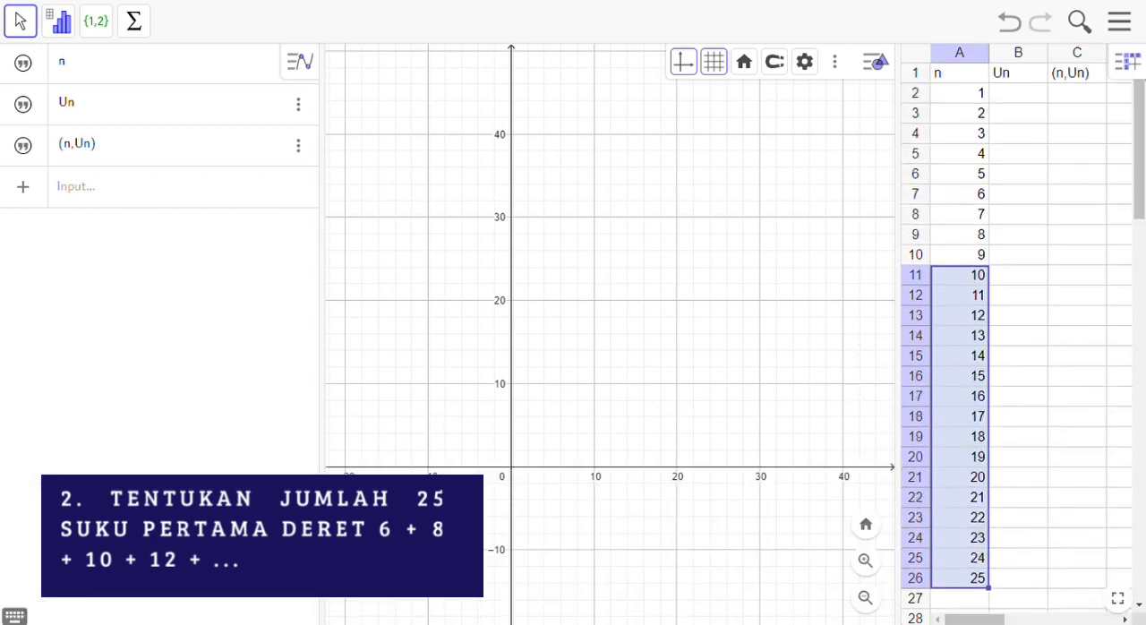
pyautogui.click(1037, 91)
pyautogui.moveTo(1035, 85); pyautogui.dragTo(1035, 83)
pyautogui.click(1033, 104)
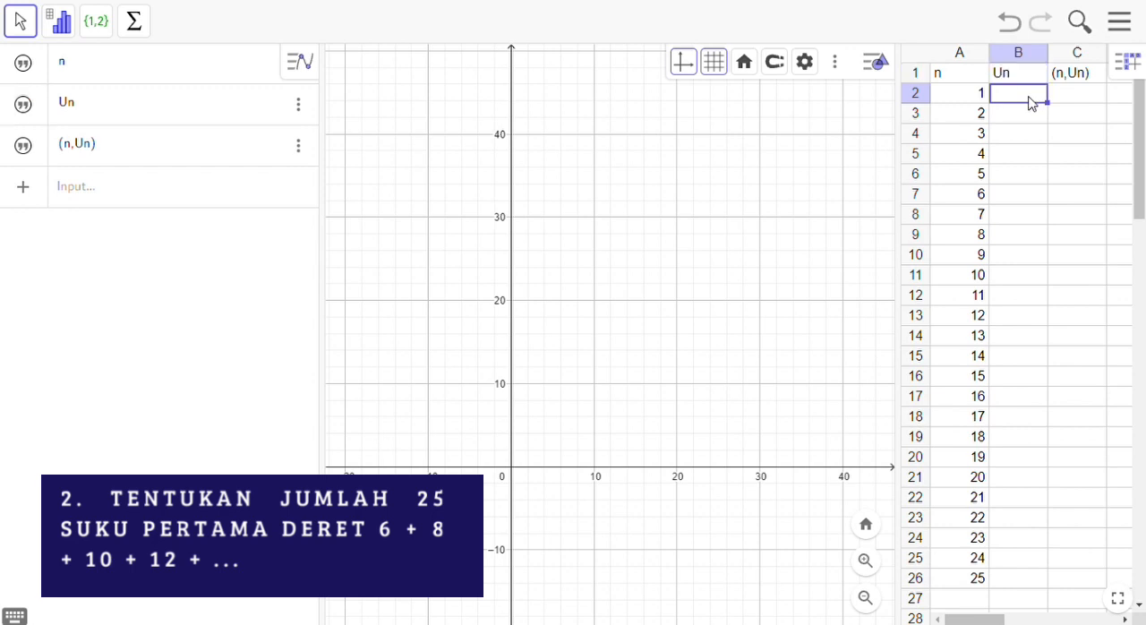
pyautogui.click(1033, 104)
pyautogui.write('6')
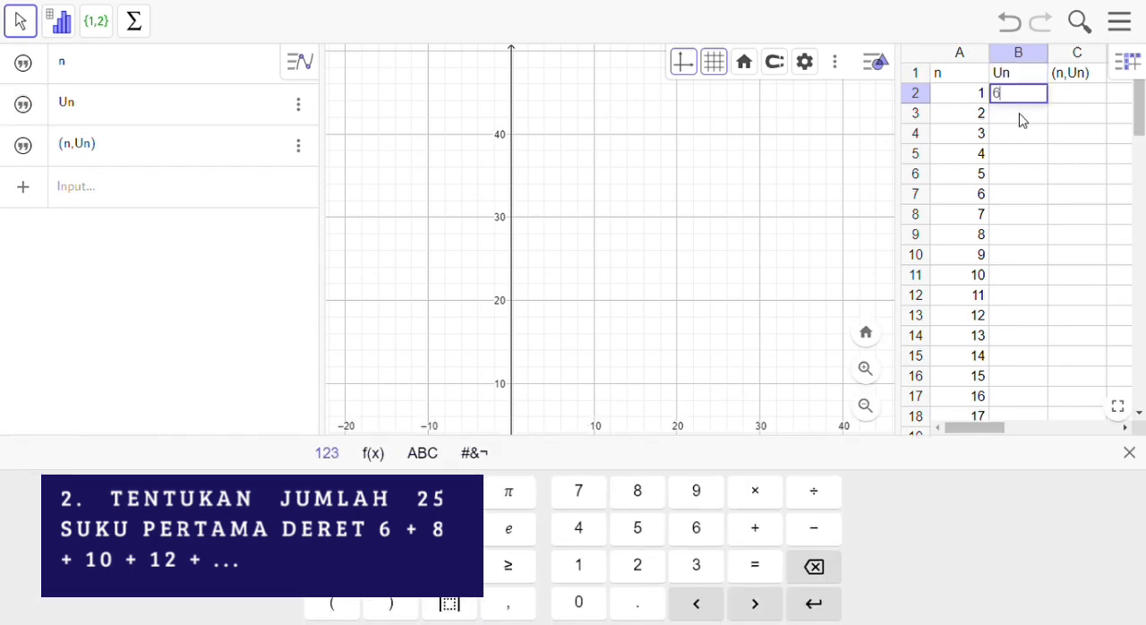
# Step: Enter the term formula =6+(A3-1)*2 in cell B3
pyautogui.click(1027, 121)
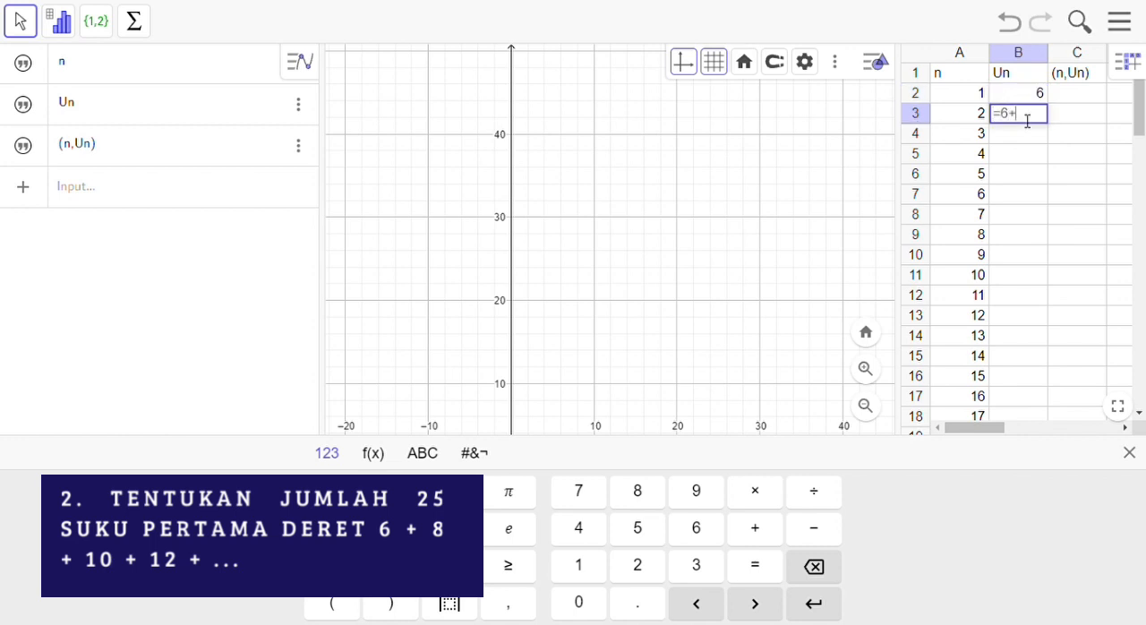
pyautogui.click(979, 119)
pyautogui.write('-1)*2')
pyautogui.press('Return')
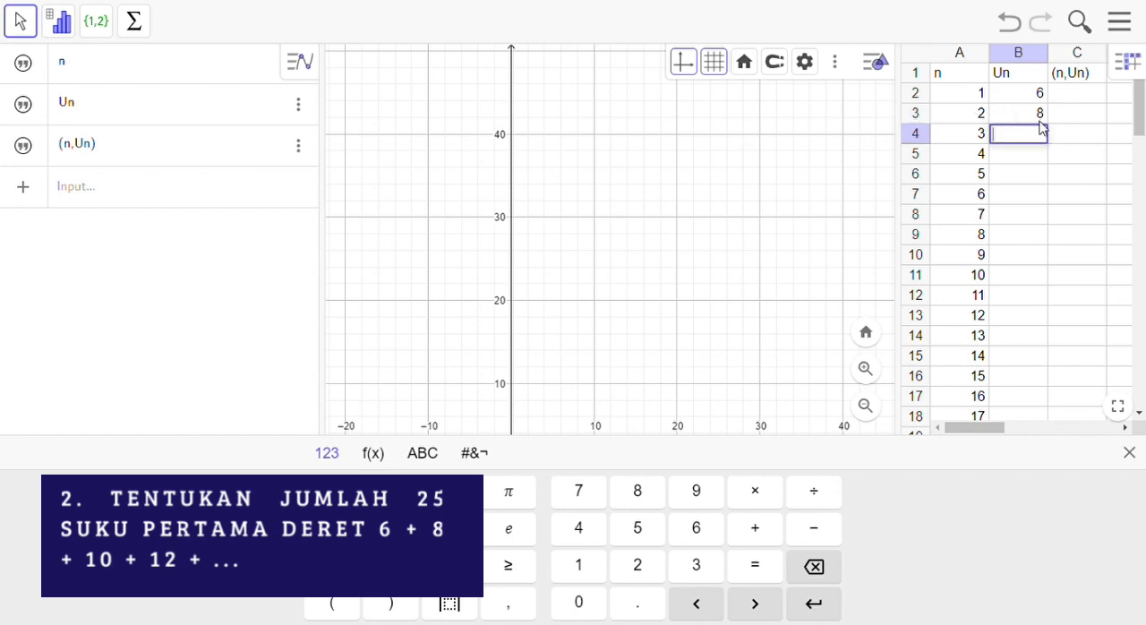
# Step: Fill the term formula from cell B3 down to B26
pyautogui.click(996, 131)
pyautogui.press('Return')
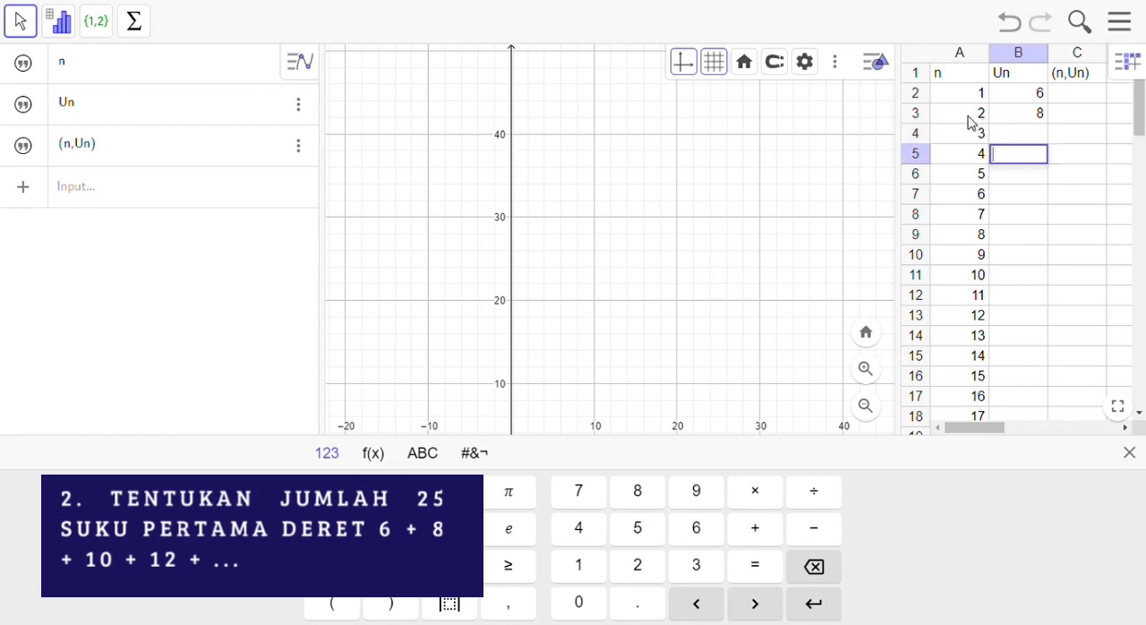
pyautogui.click(972, 121)
pyautogui.moveTo(971, 121); pyautogui.dragTo(1029, 274)
pyautogui.click(1030, 113)
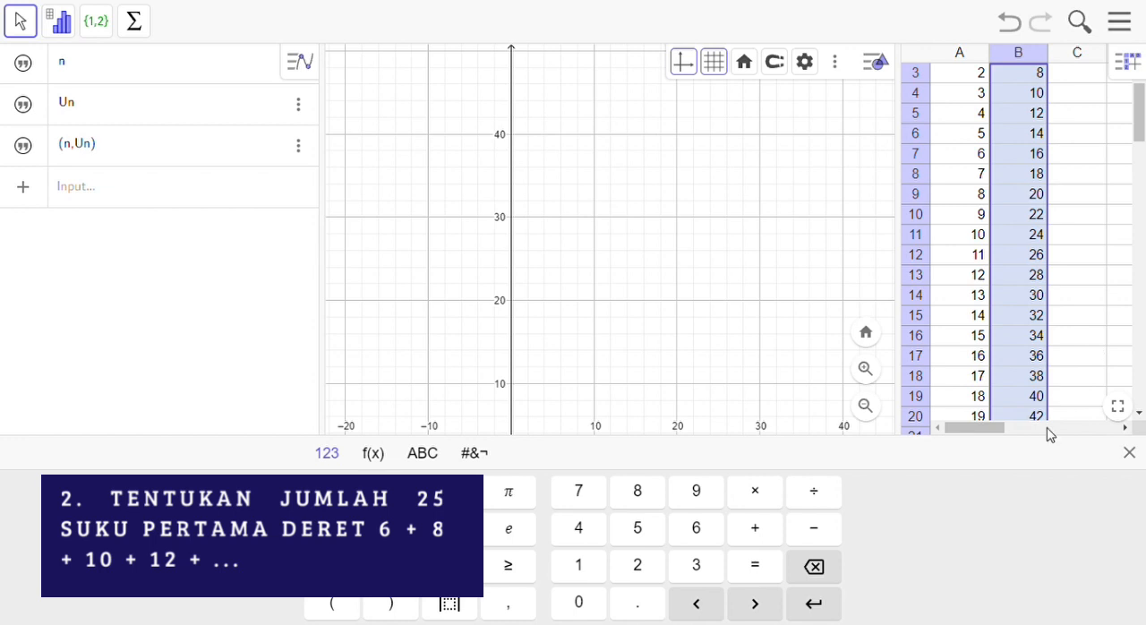
# Step: Enter the label Jumlah in cell A27 below the n values
pyautogui.moveTo(1145, 126); pyautogui.dragTo(1144, 99)
pyautogui.click(1063, 94)
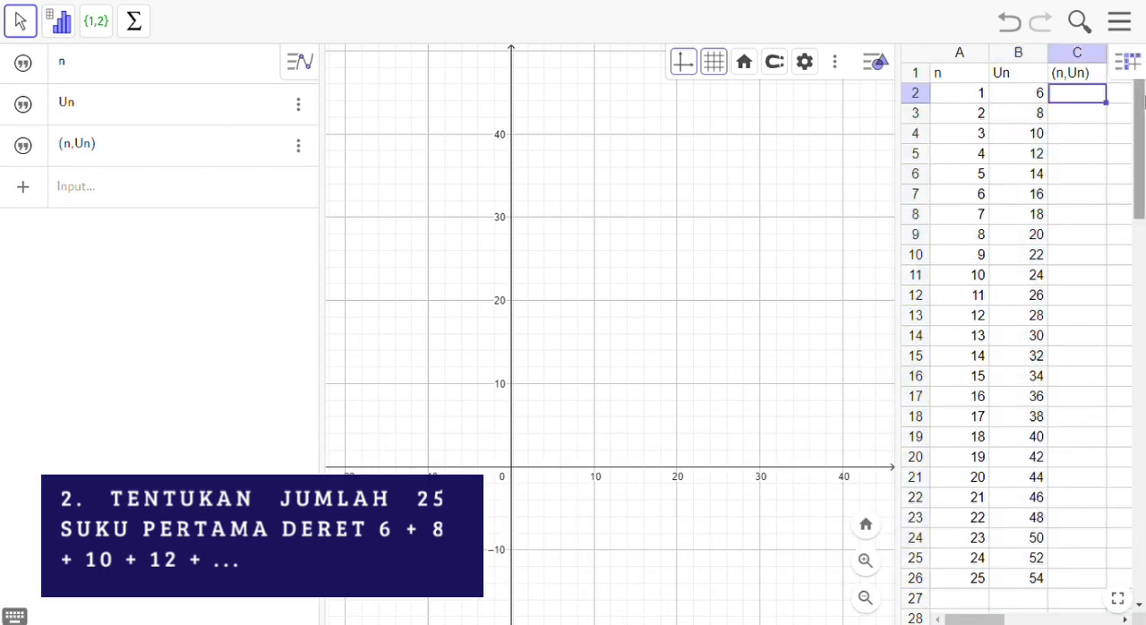
pyautogui.click(1038, 99)
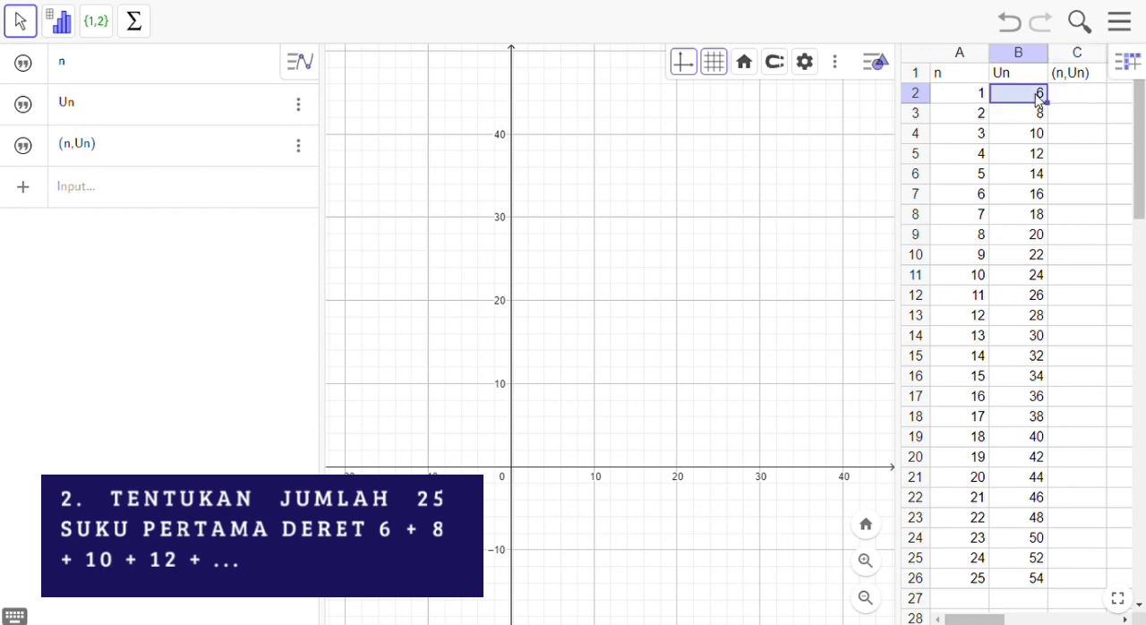
pyautogui.scroll(-5, 1080, 105)
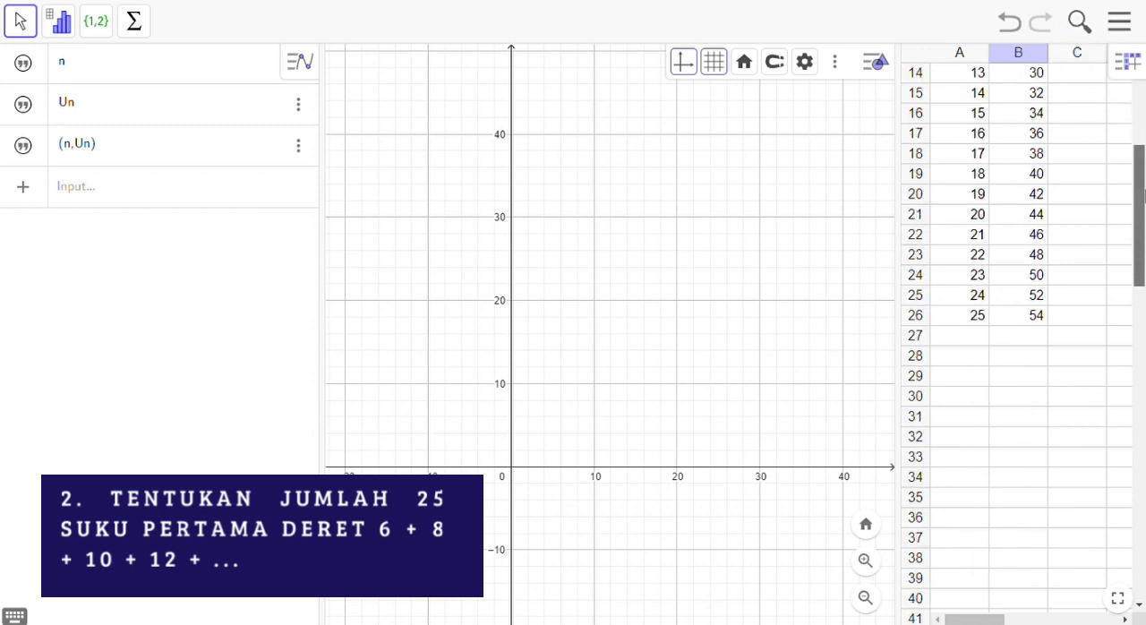
pyautogui.click(949, 302)
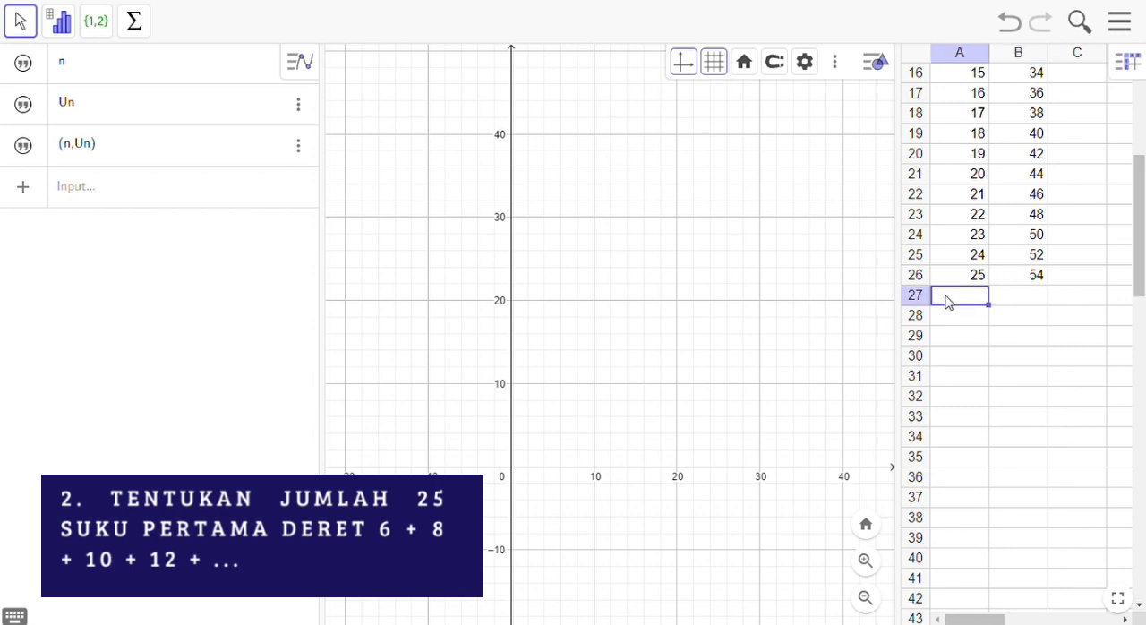
pyautogui.write('Juml')
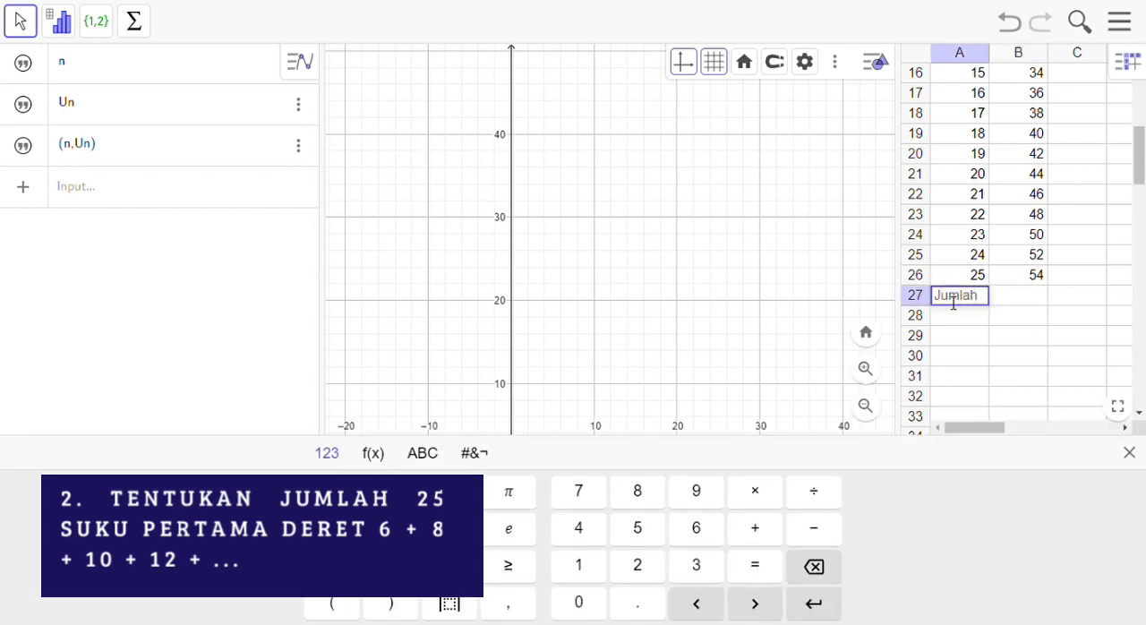
pyautogui.write('ah')
pyautogui.press('Tab')
# Step: Select the Un values in cells B2 to B26 and insert their sum in cell B28
pyautogui.moveTo(1144, 136); pyautogui.dragTo(1144, 99)
pyautogui.click(1035, 96)
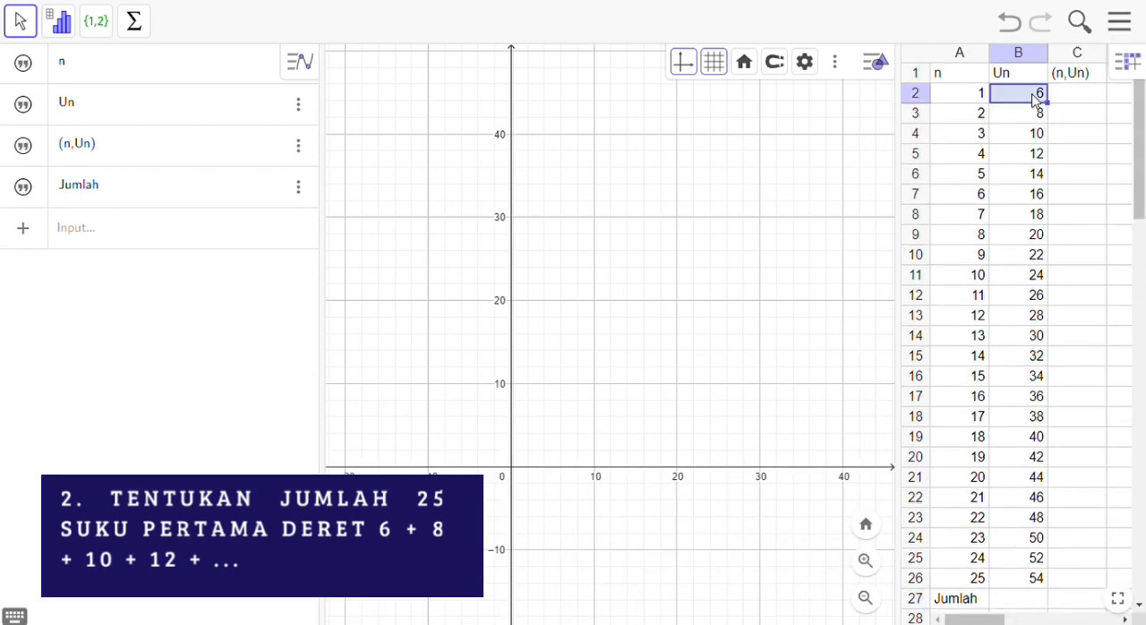
pyautogui.hotkey('shift', 'Down')
pyautogui.hotkey('shift', 'Down')
pyautogui.hotkey('shift', 'Down')
pyautogui.hotkey('shift', 'Down')
pyautogui.hotkey('shift', 'Down')
pyautogui.hotkey('shift', 'Down')
pyautogui.hotkey('shift', 'Down')
pyautogui.hotkey('shift', 'Down')
pyautogui.hotkey('shift', 'Down')
pyautogui.hotkey('shift', 'Down')
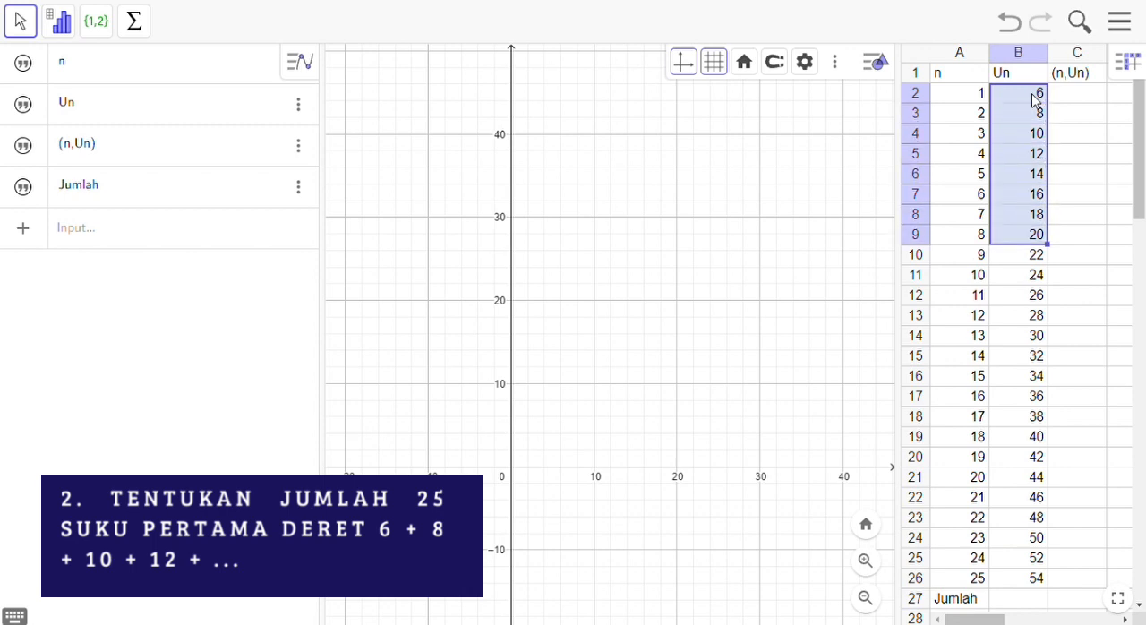
pyautogui.hotkey('shift', 'Down')
pyautogui.hotkey('shift', 'Down')
pyautogui.hotkey('shift', 'Down')
pyautogui.hotkey('shift', 'Down')
pyautogui.hotkey('shift', 'Down')
pyautogui.hotkey('shift', 'Down')
pyautogui.hotkey('shift', 'Down')
pyautogui.hotkey('shift', 'Down')
pyautogui.hotkey('shift', 'Down')
pyautogui.hotkey('shift', 'Down')
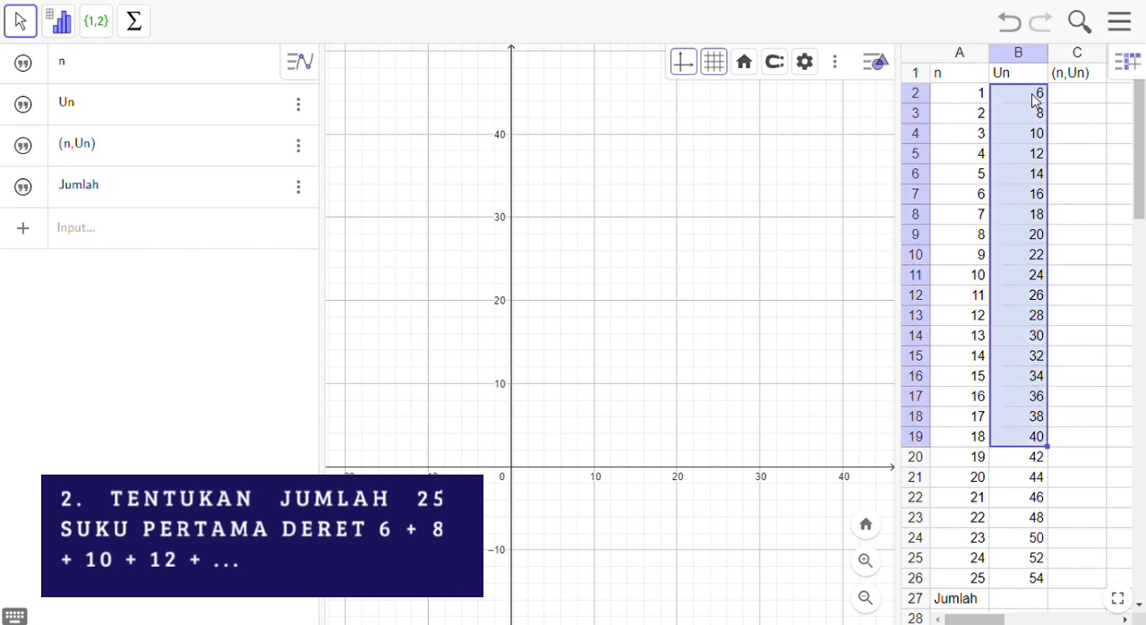
pyautogui.hotkey('shift', 'Down')
pyautogui.hotkey('shift', 'Down')
pyautogui.hotkey('shift', 'Down')
pyautogui.hotkey('shift', 'Down')
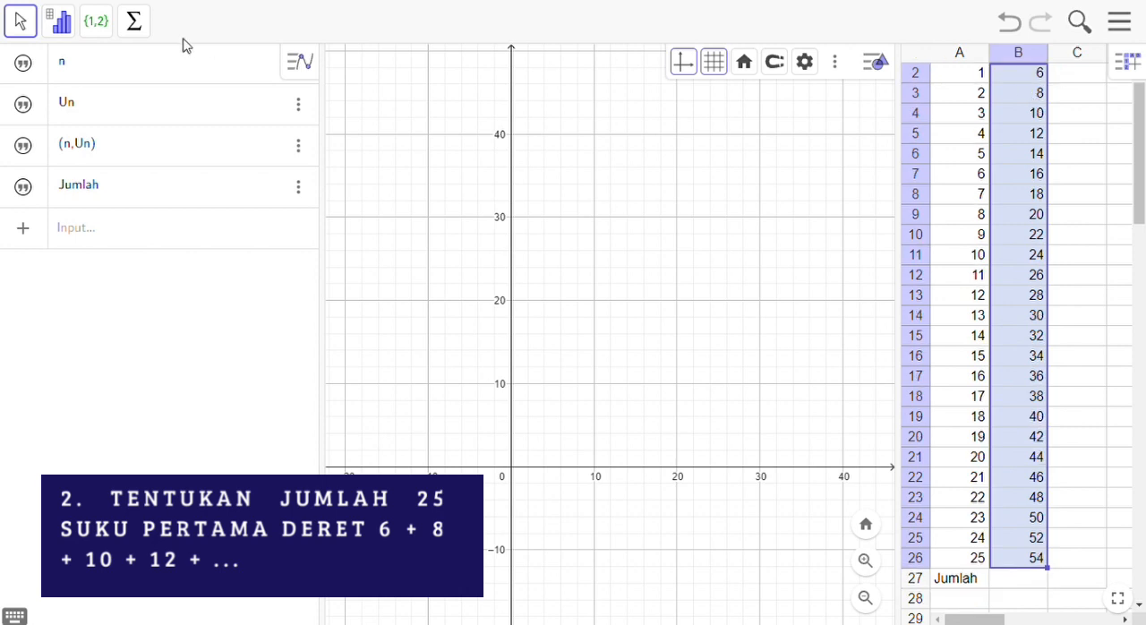
pyautogui.click(136, 25)
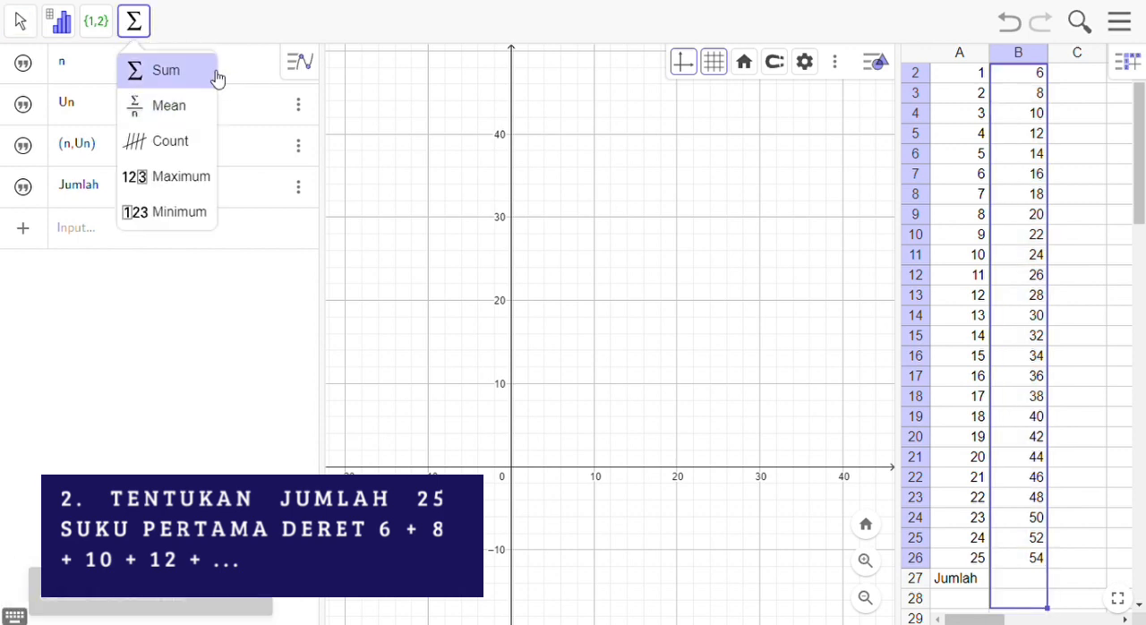
pyautogui.click(207, 78)
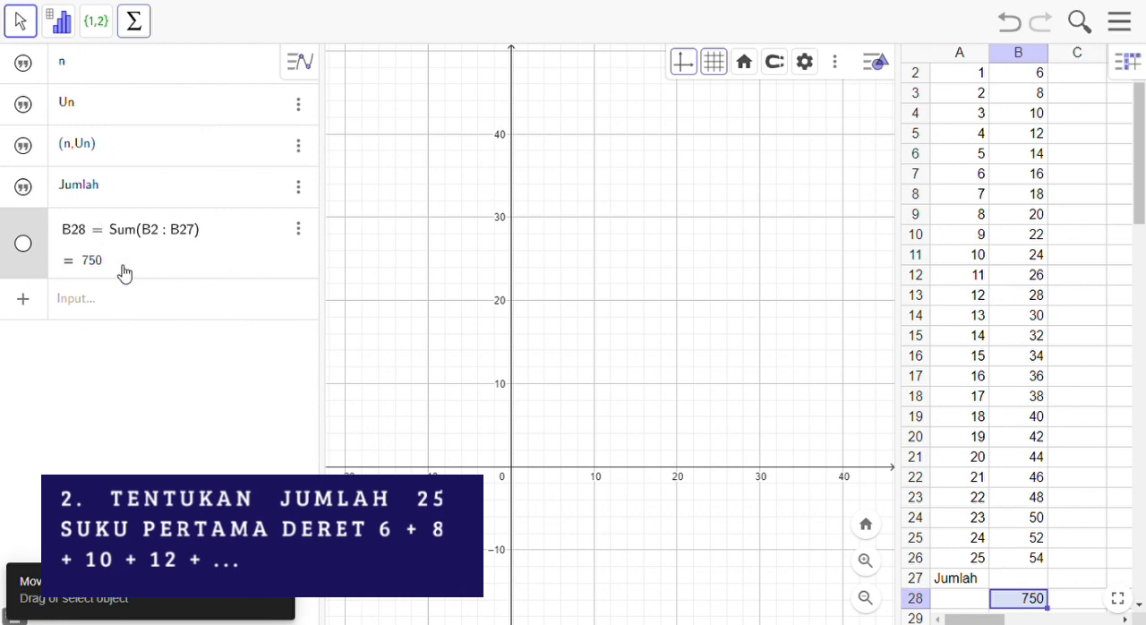
# Step: Move the label Jumlah beside the sum by filling it down to cell A28 and clearing A27
pyautogui.scroll(-3, 1141, 128)
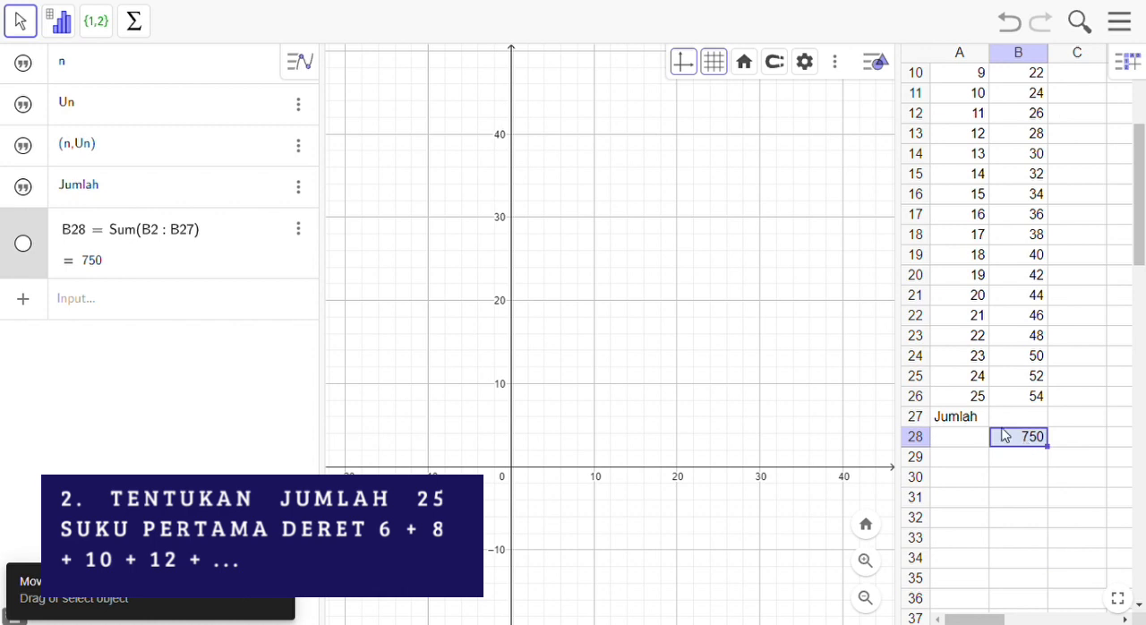
pyautogui.click(972, 428)
pyautogui.moveTo(971, 428); pyautogui.dragTo(980, 446)
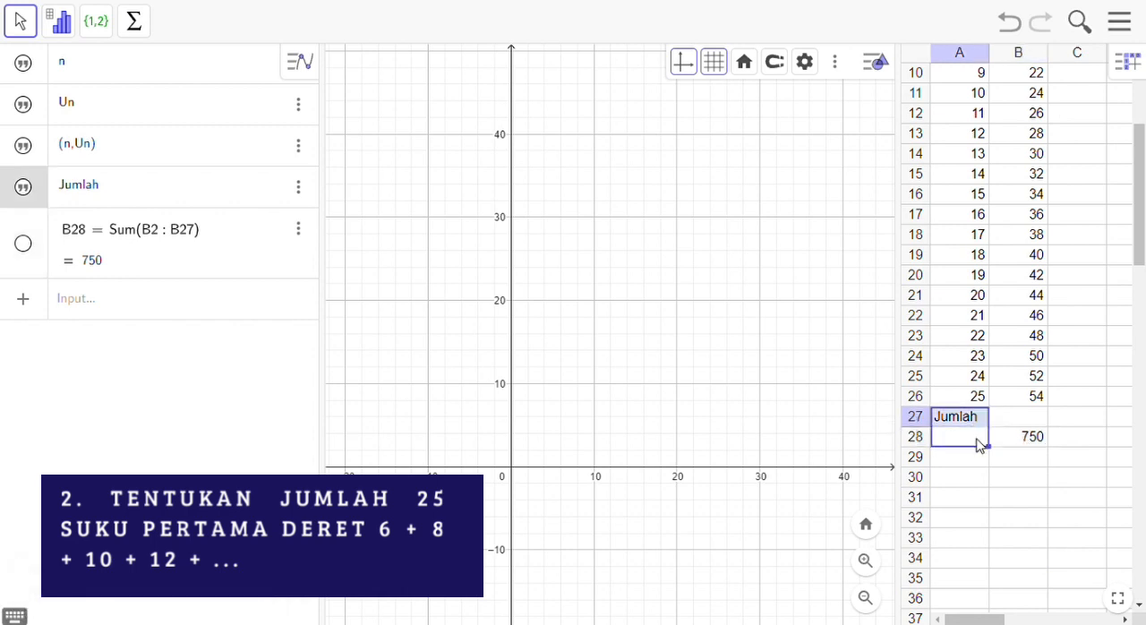
pyautogui.click(982, 421)
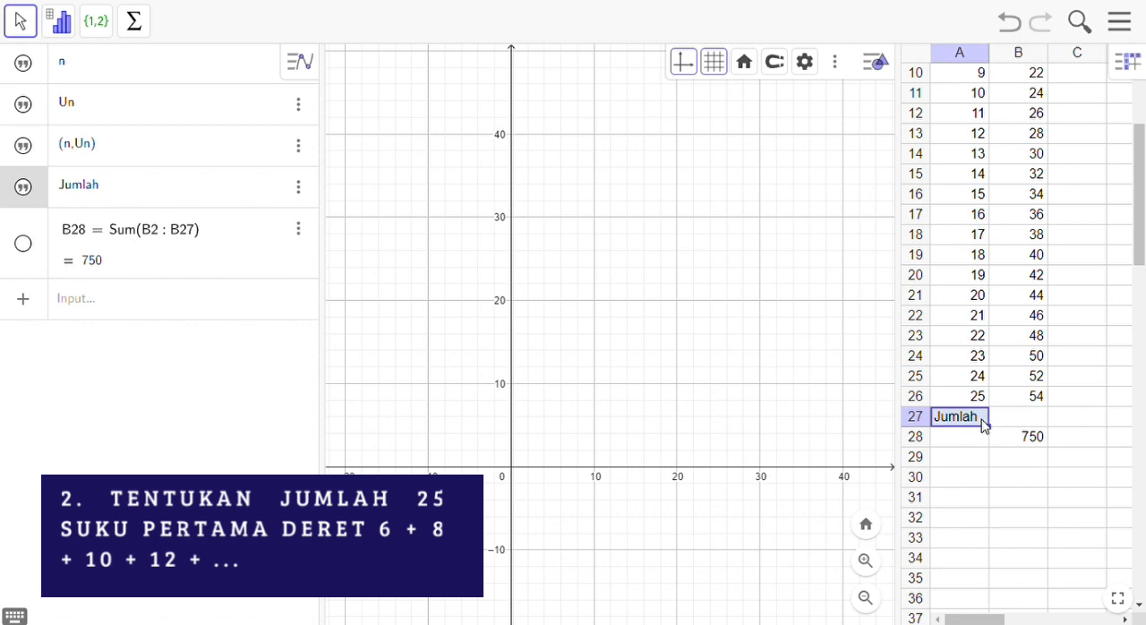
pyautogui.moveTo(999, 437); pyautogui.dragTo(1003, 458)
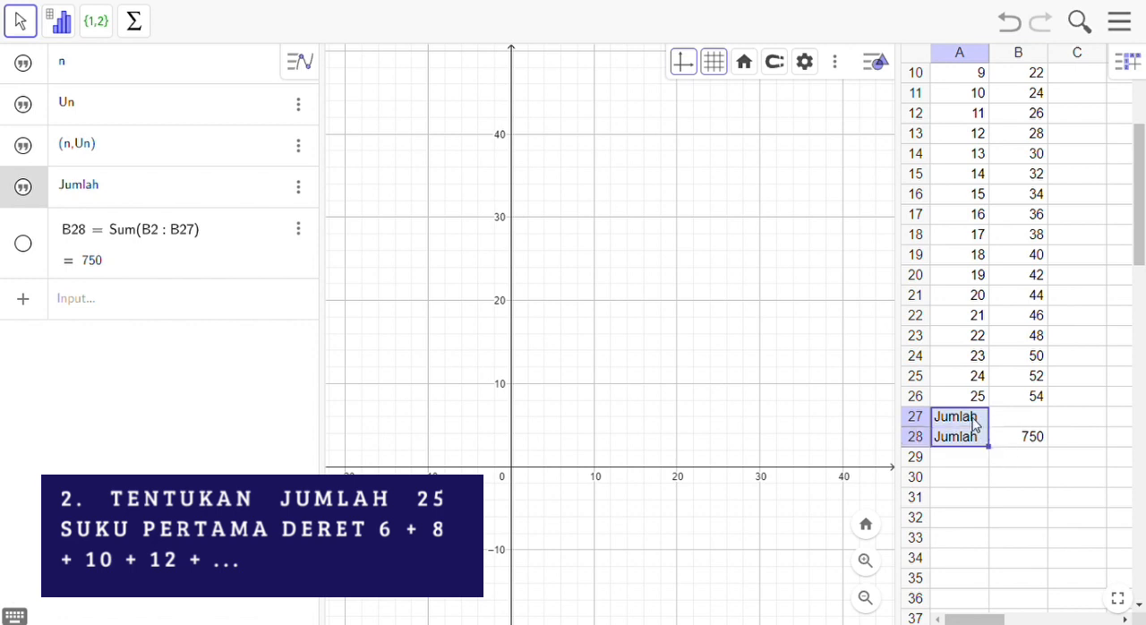
pyautogui.click(974, 424)
pyautogui.press('Delete')
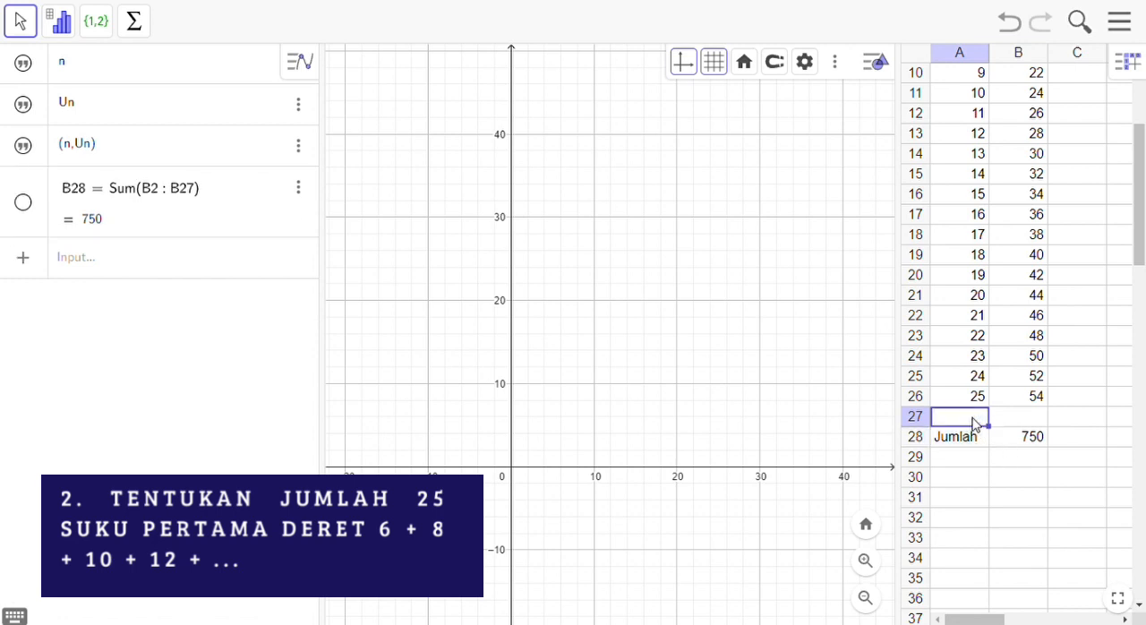
pyautogui.click(1063, 499)
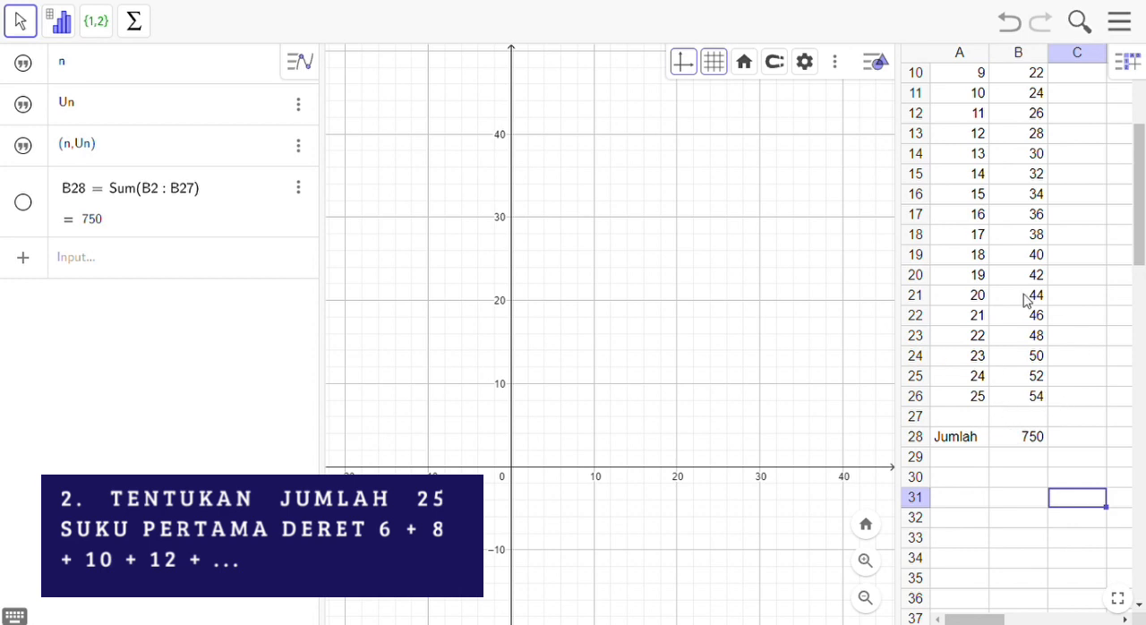
pyautogui.moveTo(1144, 177); pyautogui.dragTo(1143, 132)
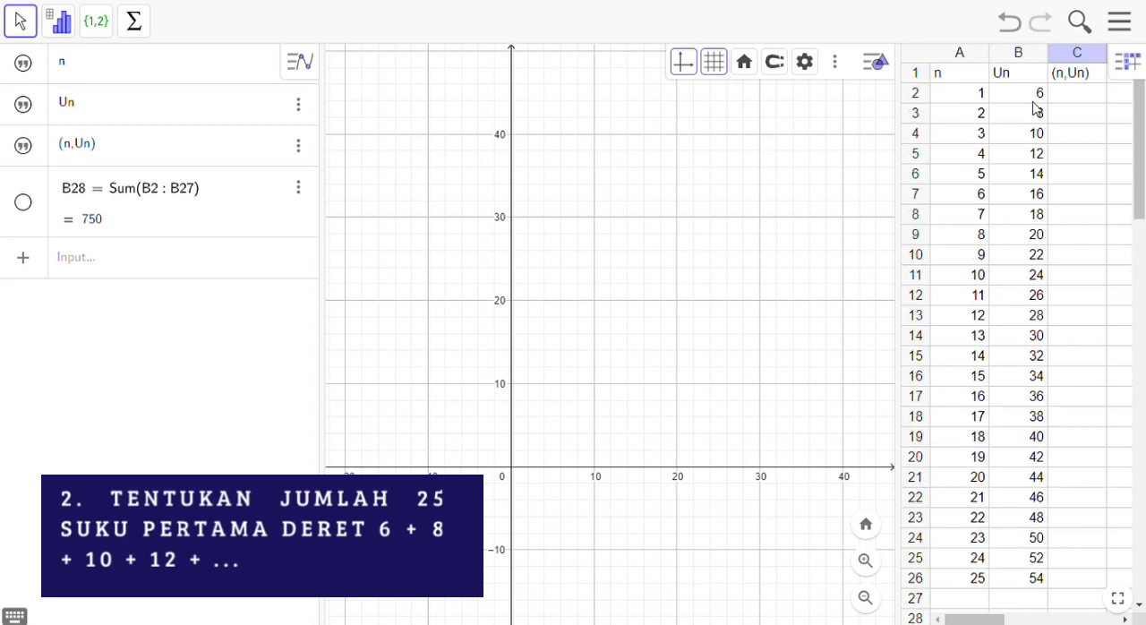
pyautogui.moveTo(1140, 148); pyautogui.dragTo(1118, 233)
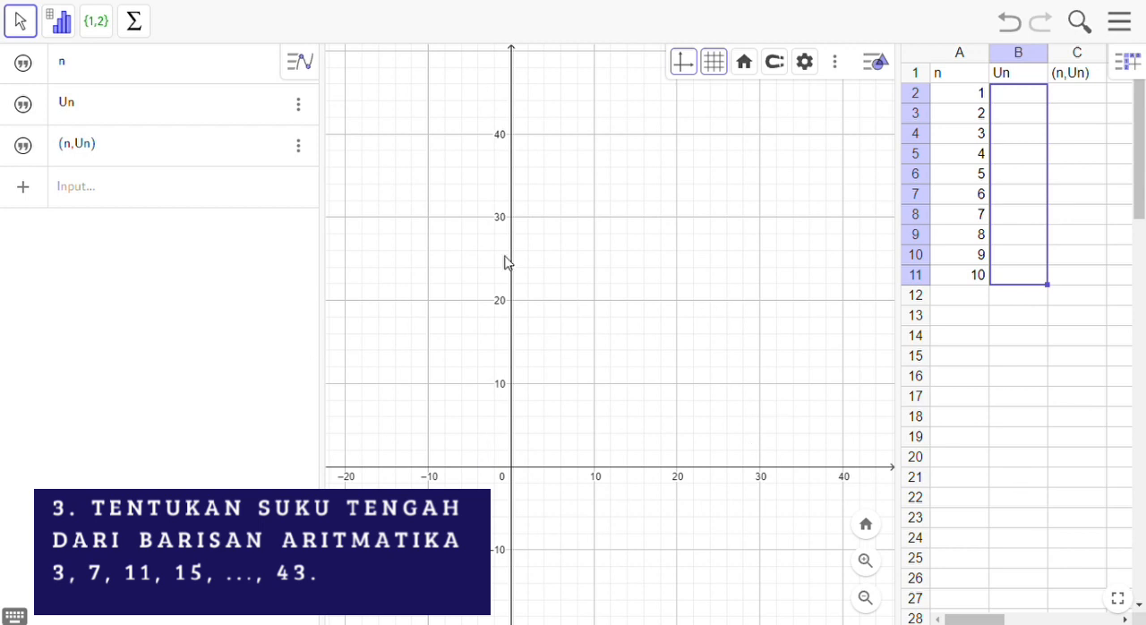
# Step: Extend the n values to 11 by filling cell A11 down to A12
pyautogui.click(973, 92)
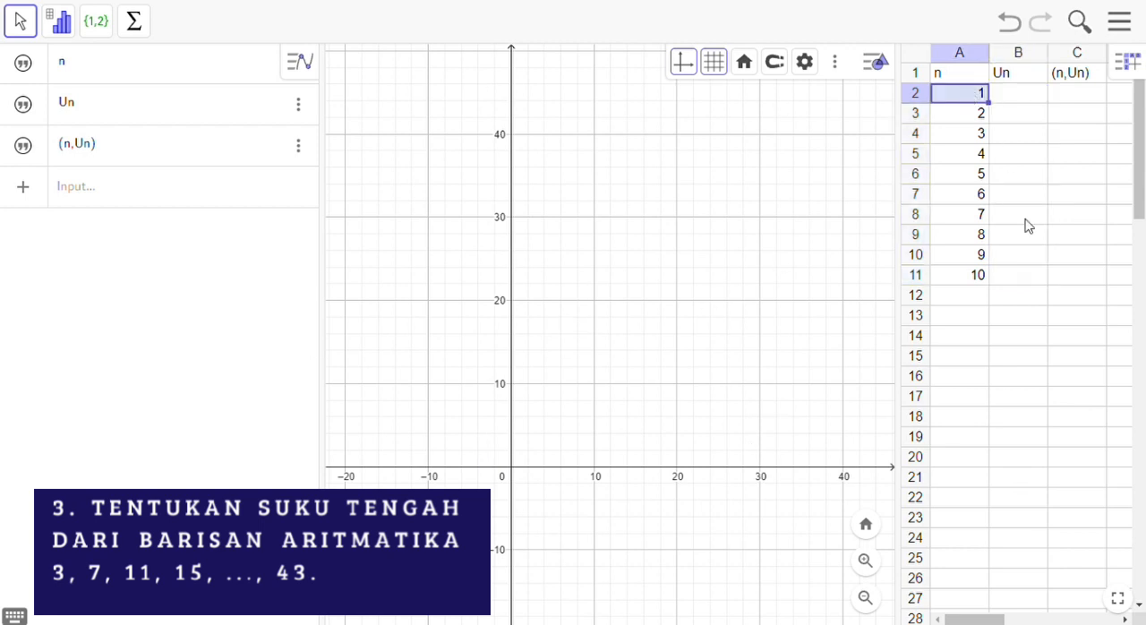
pyautogui.click(984, 278)
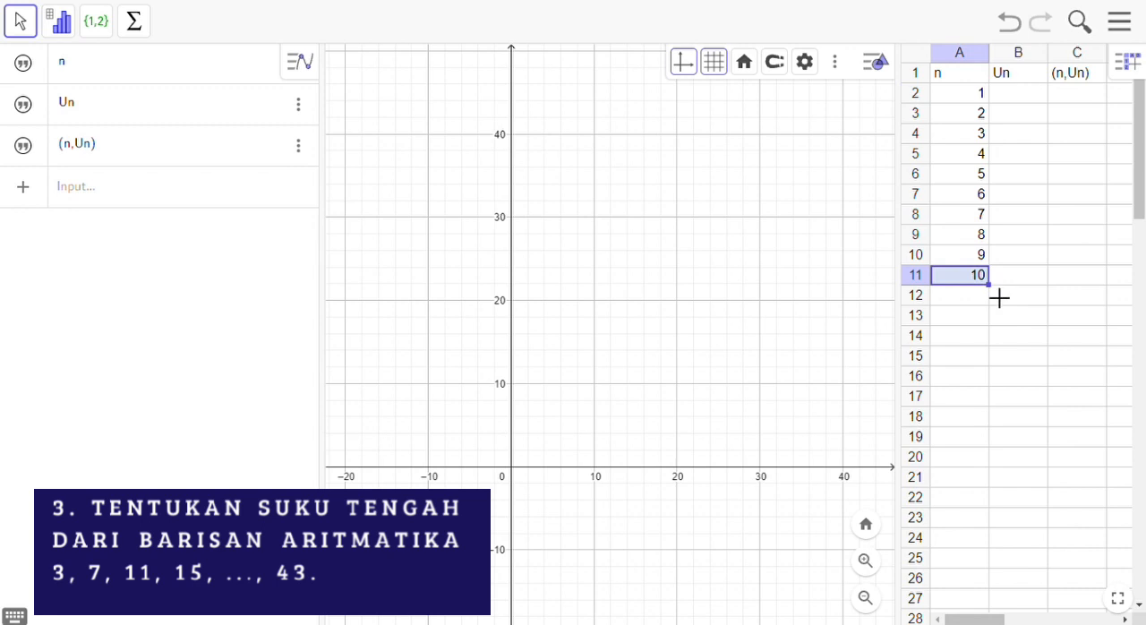
pyautogui.moveTo(999, 299); pyautogui.dragTo(988, 301)
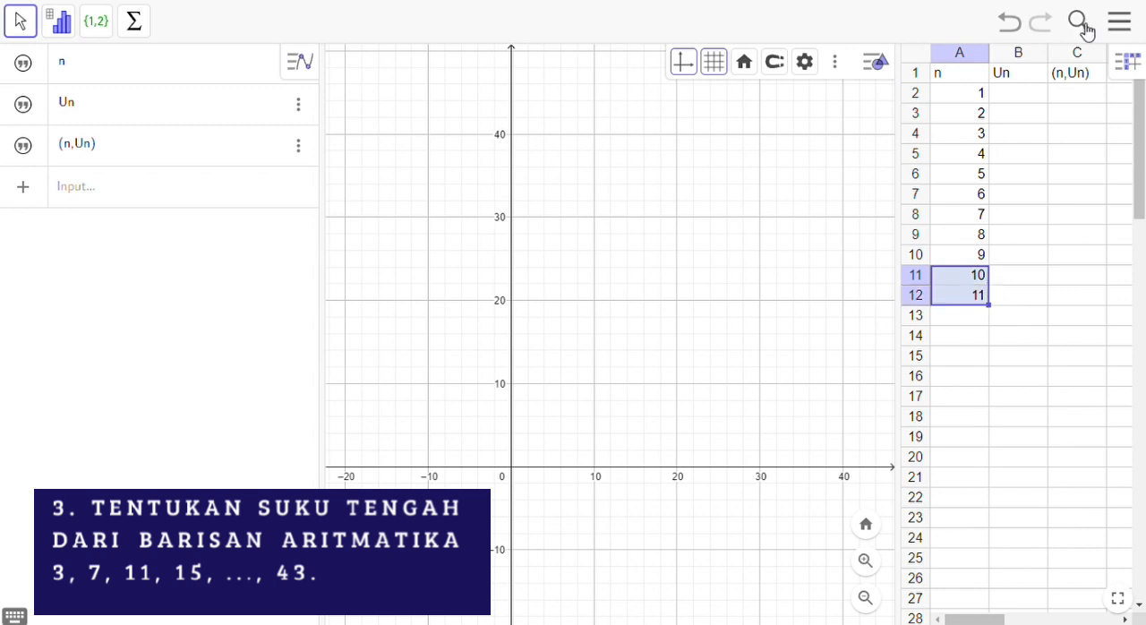
# Step: Enter the first term 3 in cell B2 of the Un column
pyautogui.click(1041, 94)
pyautogui.write('3')
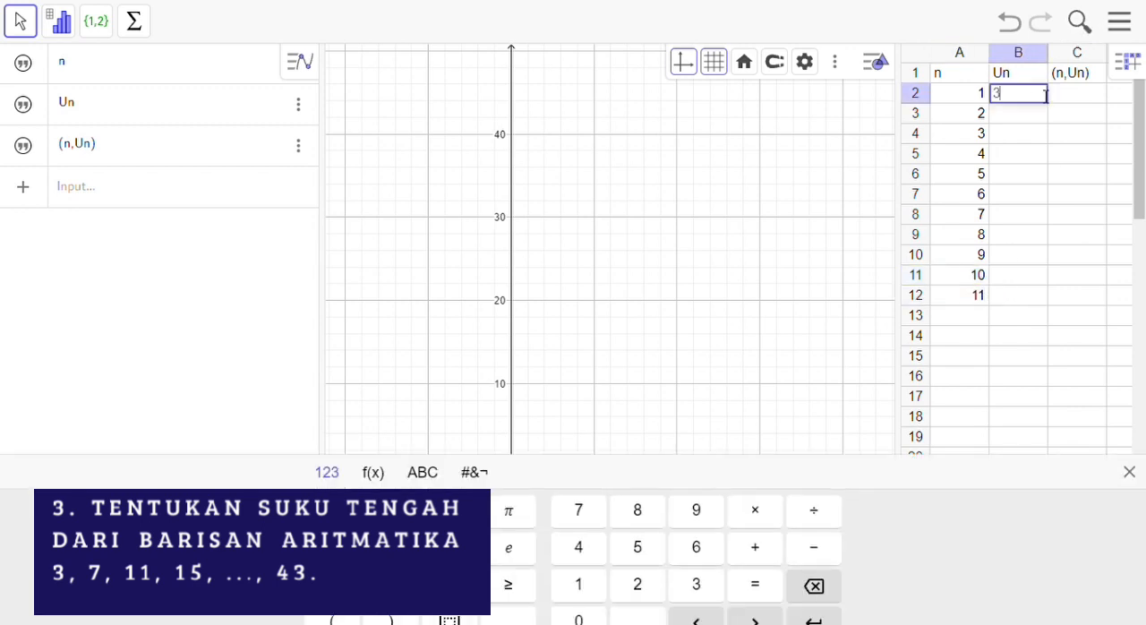
pyautogui.press('Return')
# Step: Enter the term formula =3+(A3-1)*4 in cell B3 and fill it down to B12
pyautogui.write('=3+(')
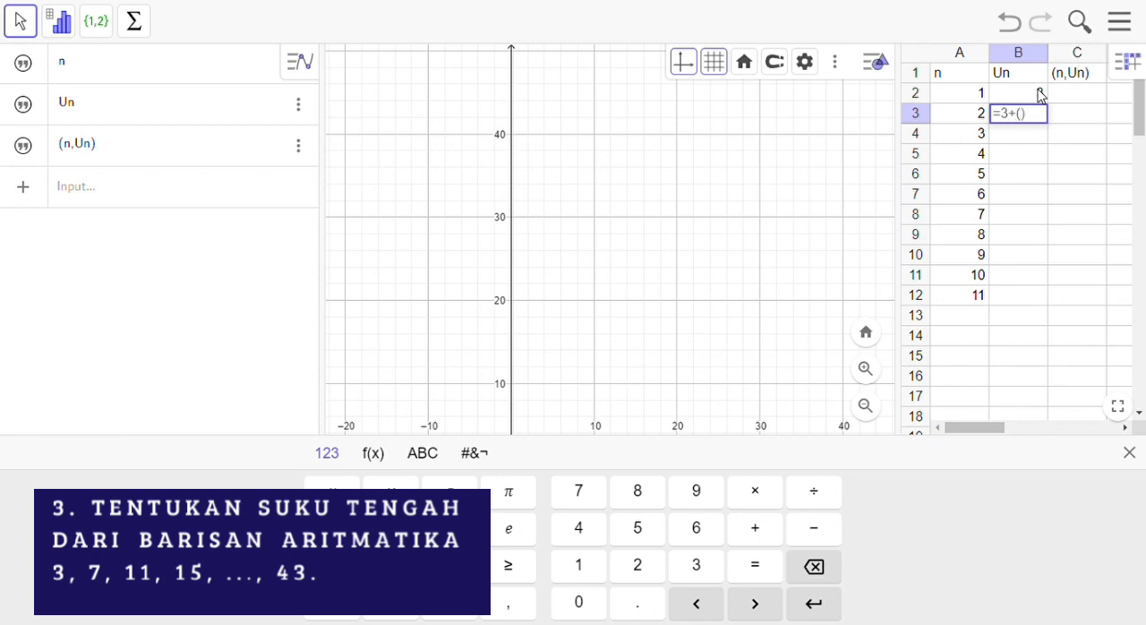
pyautogui.click(963, 116)
pyautogui.write('-1)*4')
pyautogui.press('Return')
pyautogui.click(1042, 114)
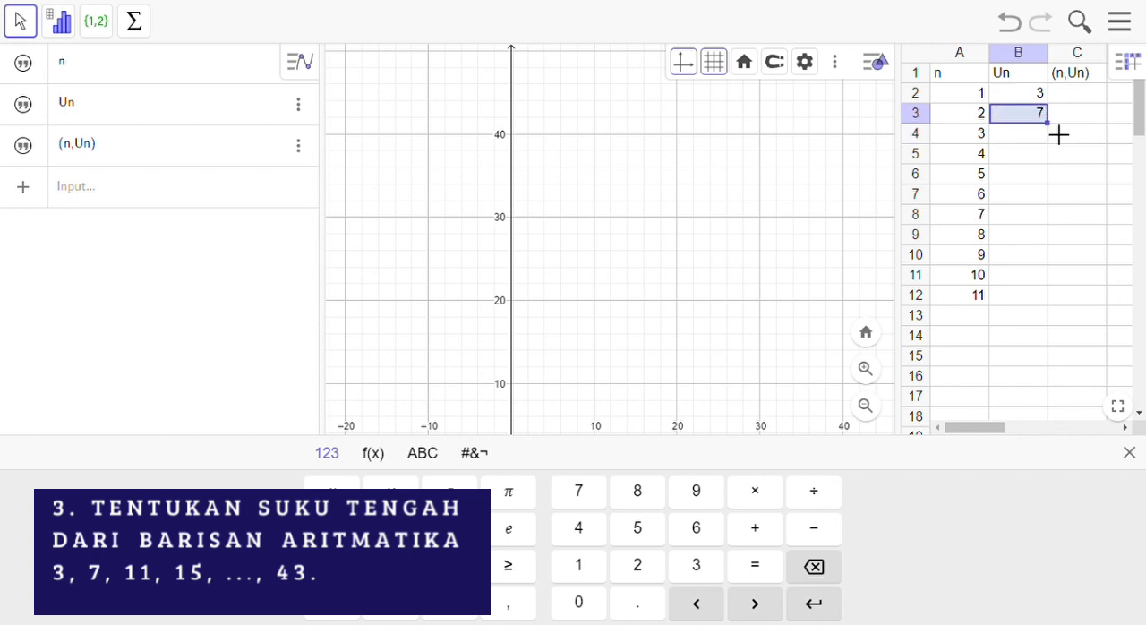
pyautogui.moveTo(1059, 135); pyautogui.dragTo(1049, 305)
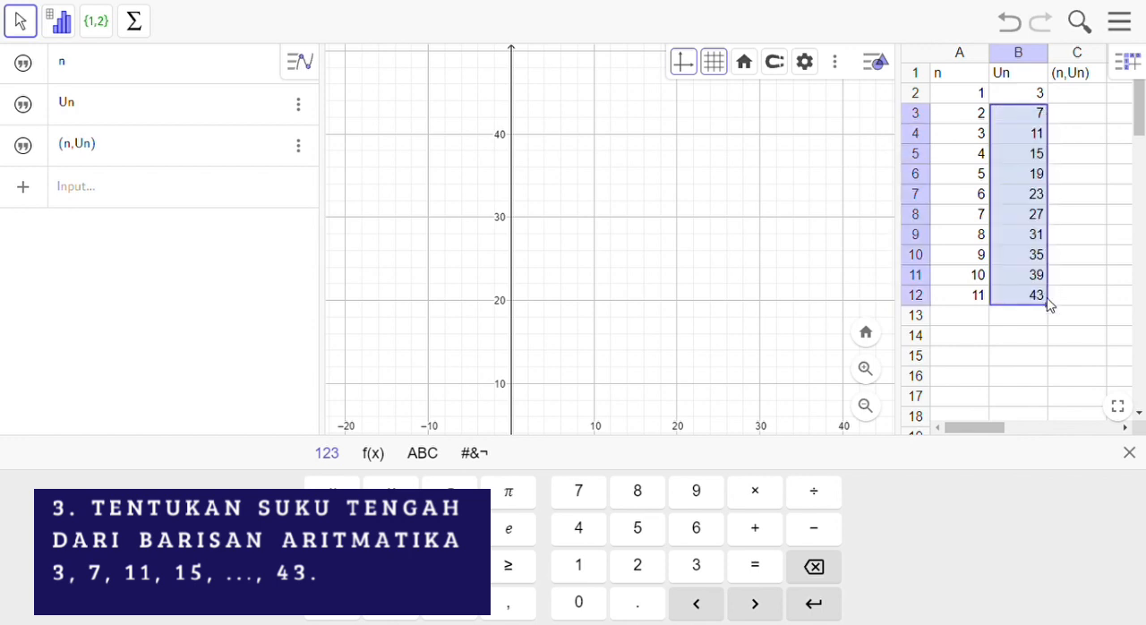
# Step: Enter the label Suku Tengah in cell A13 and widen column A to fit it
pyautogui.click(948, 320)
pyautogui.write('sUKU')
pyautogui.press('BackSpace')
pyautogui.press('BackSpace')
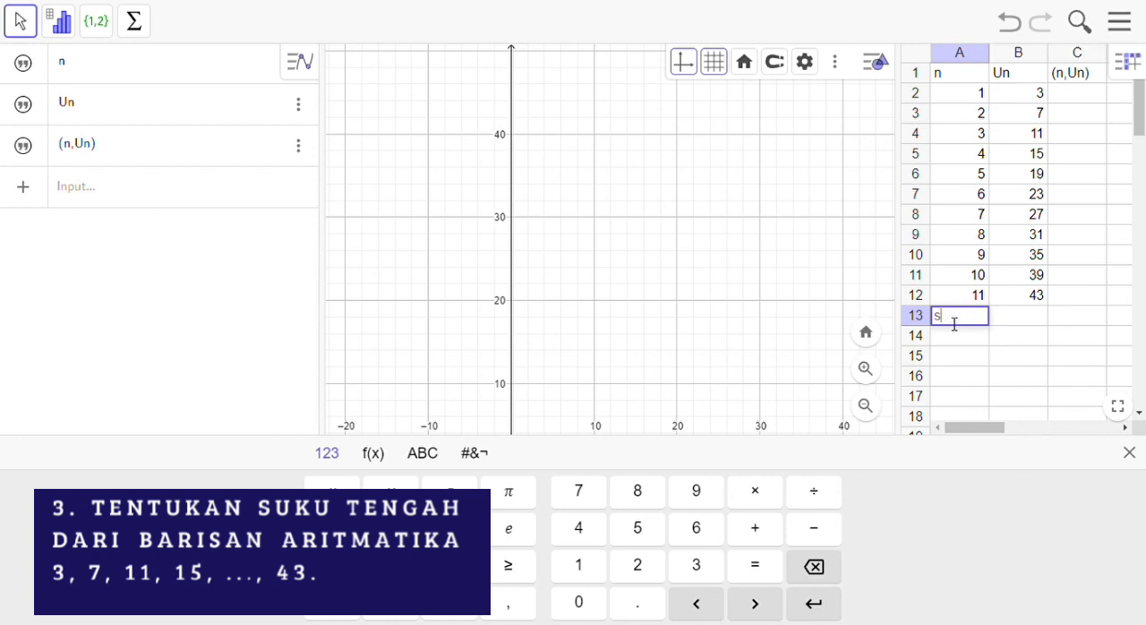
pyautogui.press('BackSpace')
pyautogui.press('BackSpace')
pyautogui.write('AS')
pyautogui.write('ku Tengah')
pyautogui.press('Return')
pyautogui.moveTo(990, 54); pyautogui.dragTo(1022, 52)
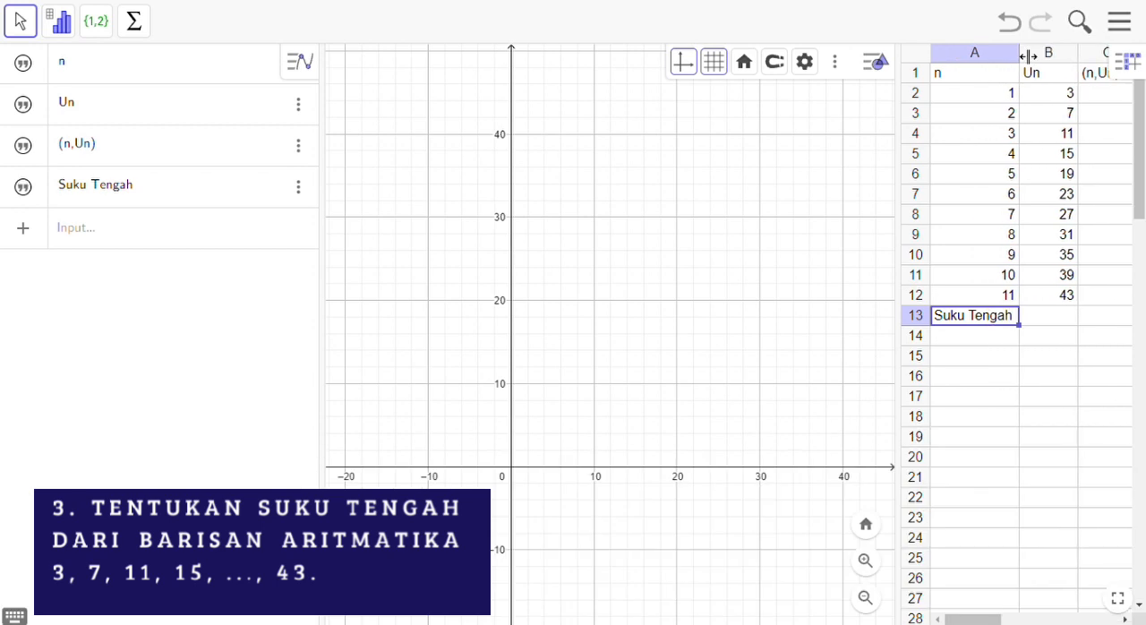
# Step: Calculate the middle term in cell B13 with =(B2+B12)/2 and select it together with its label
pyautogui.click(1072, 315)
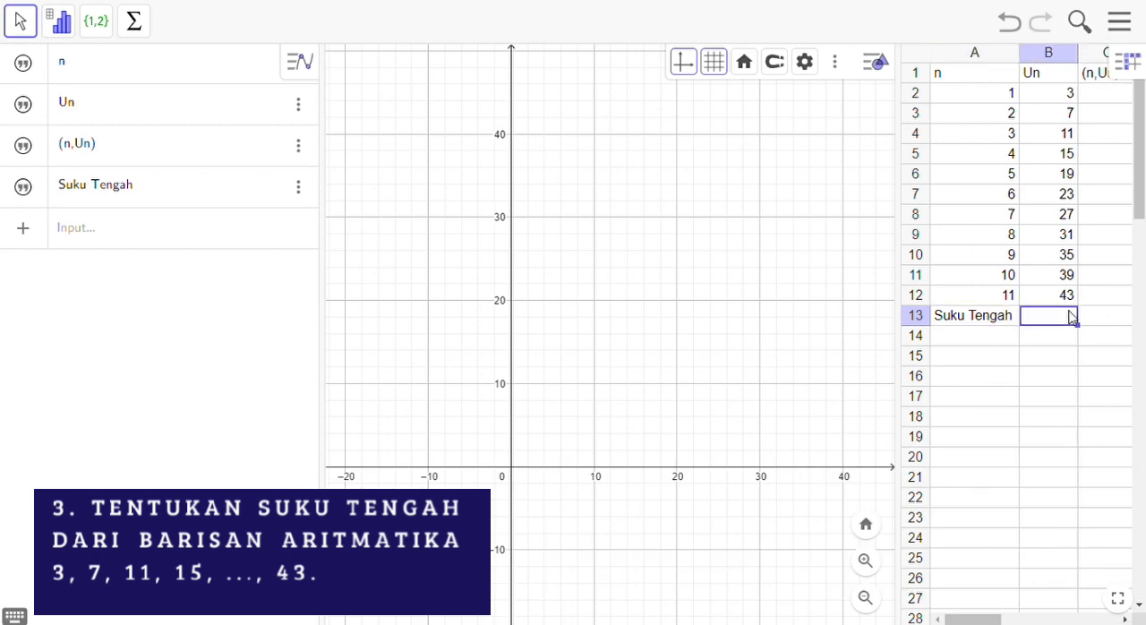
pyautogui.click(1072, 315)
pyautogui.write('=(')
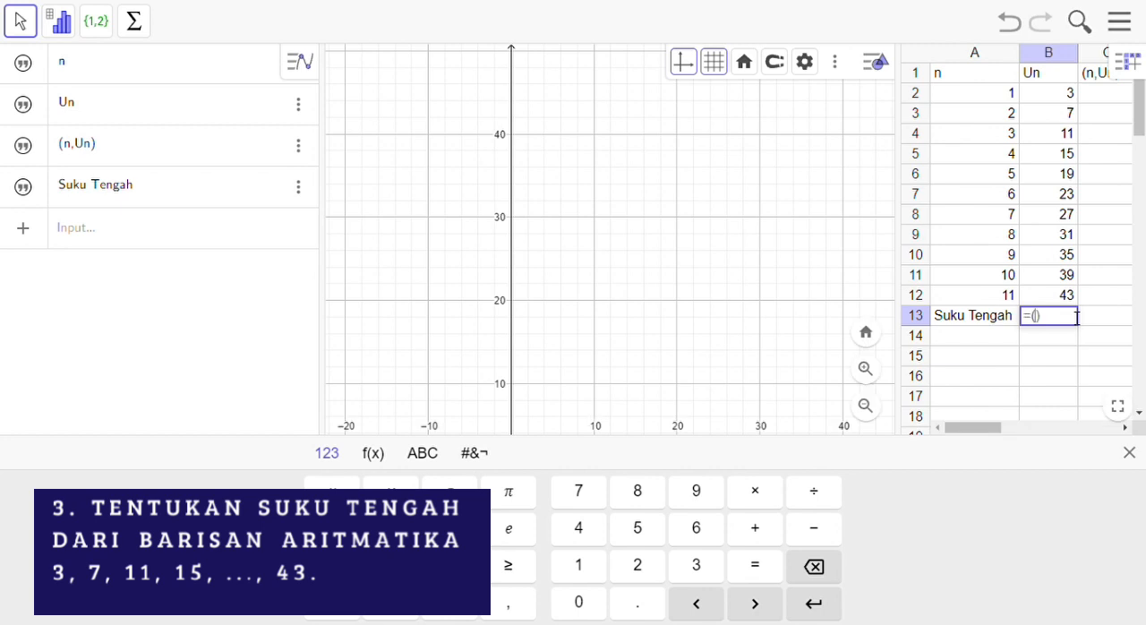
pyautogui.write('B2+')
pyautogui.click(1065, 298)
pyautogui.write('/2')
pyautogui.press('Return')
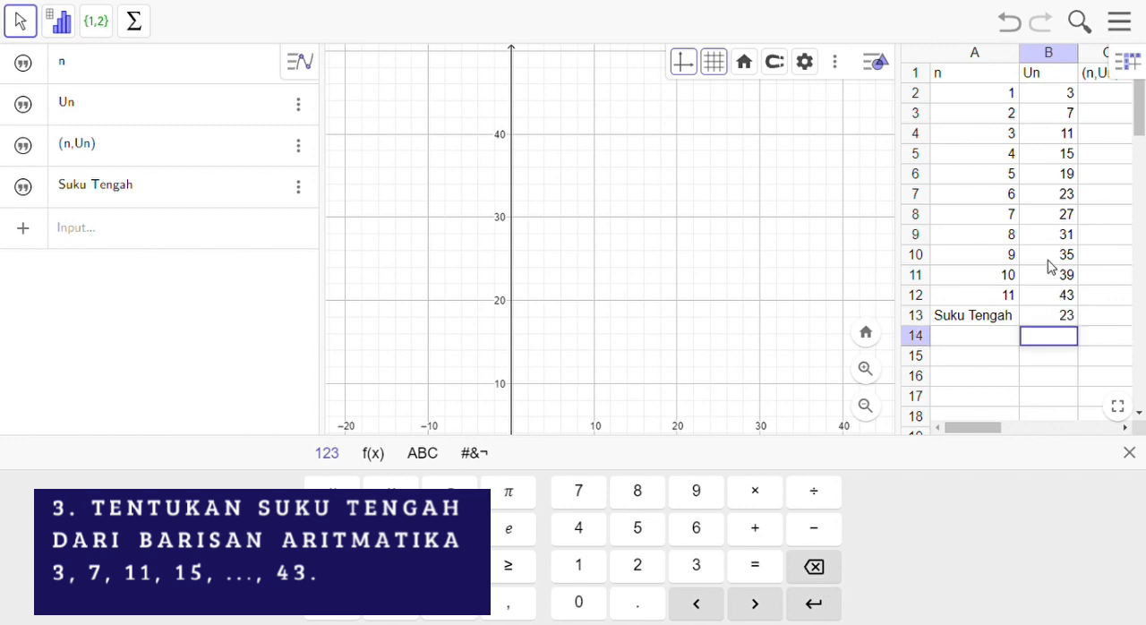
pyautogui.click(1062, 377)
pyautogui.click(982, 325)
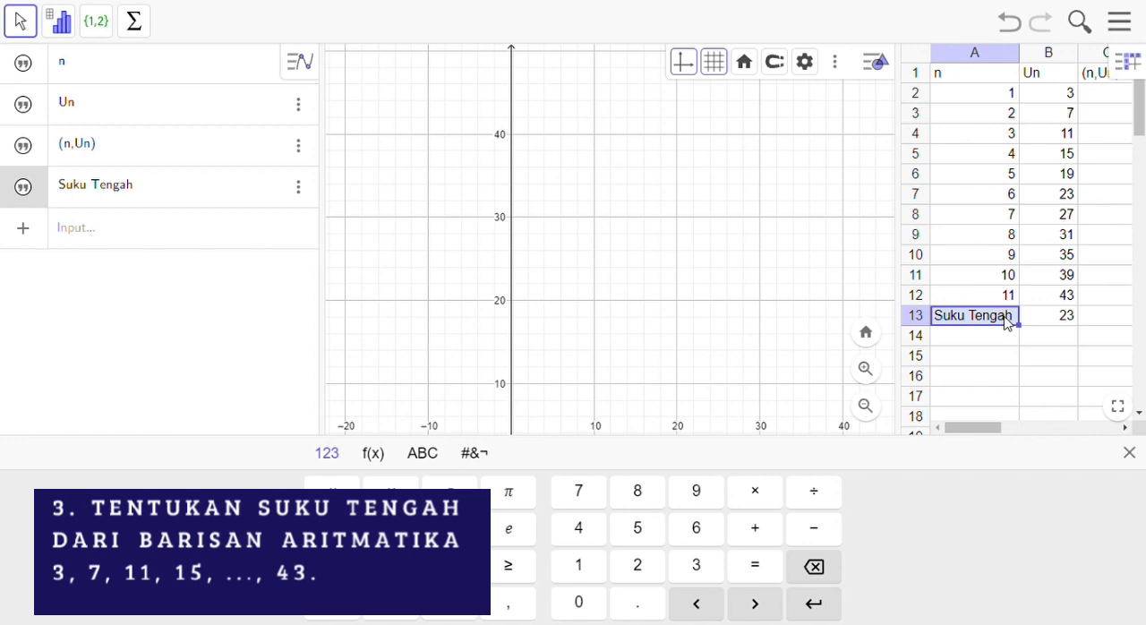
pyautogui.hotkey('shift', 'Right')
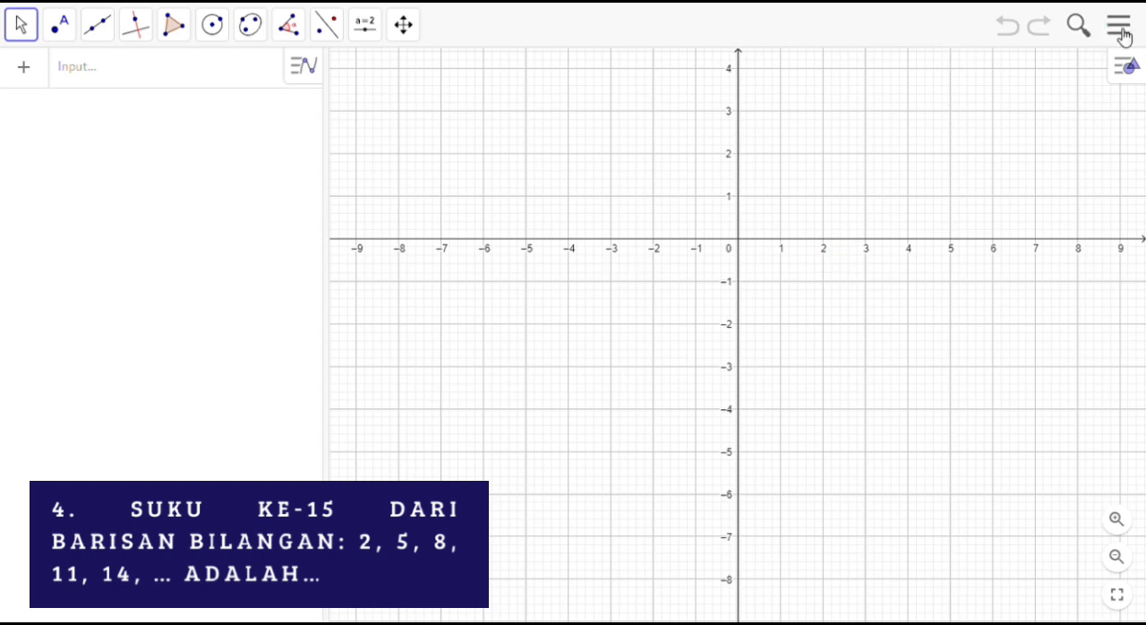
# Step: Open the Spreadsheet view beside the blank graphics view
pyautogui.click(1133, 69)
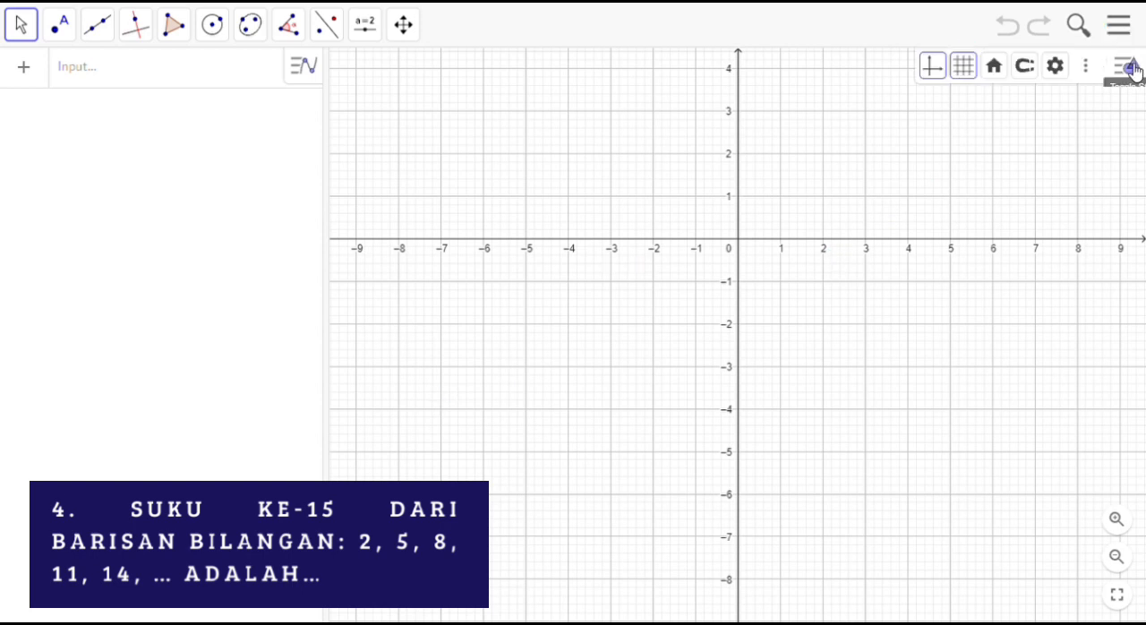
pyautogui.click(1085, 70)
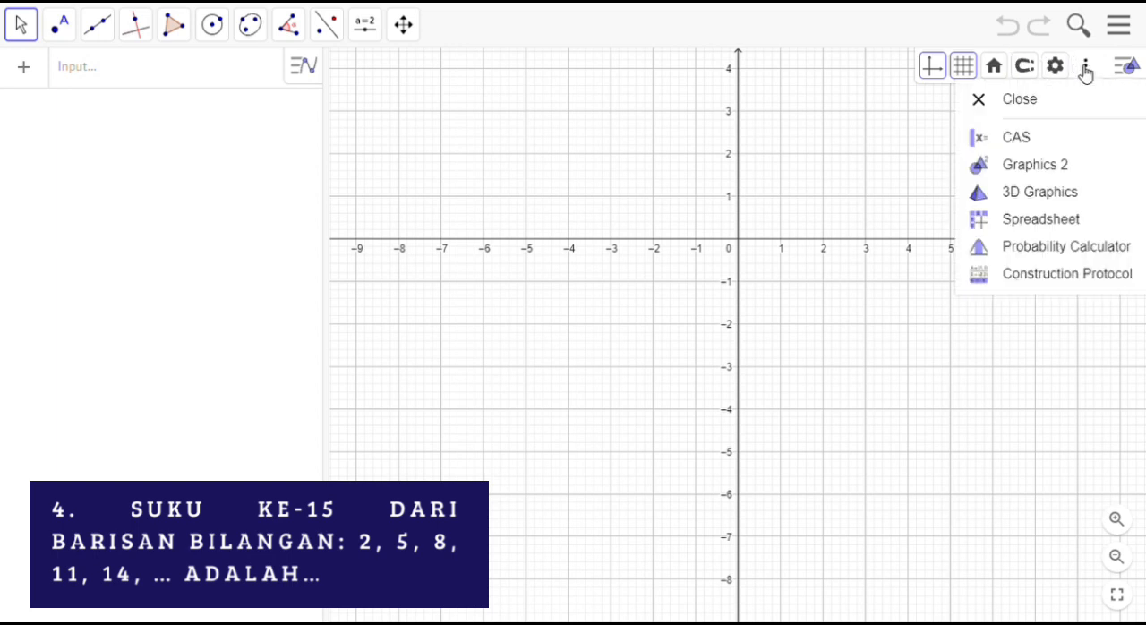
pyautogui.click(1064, 225)
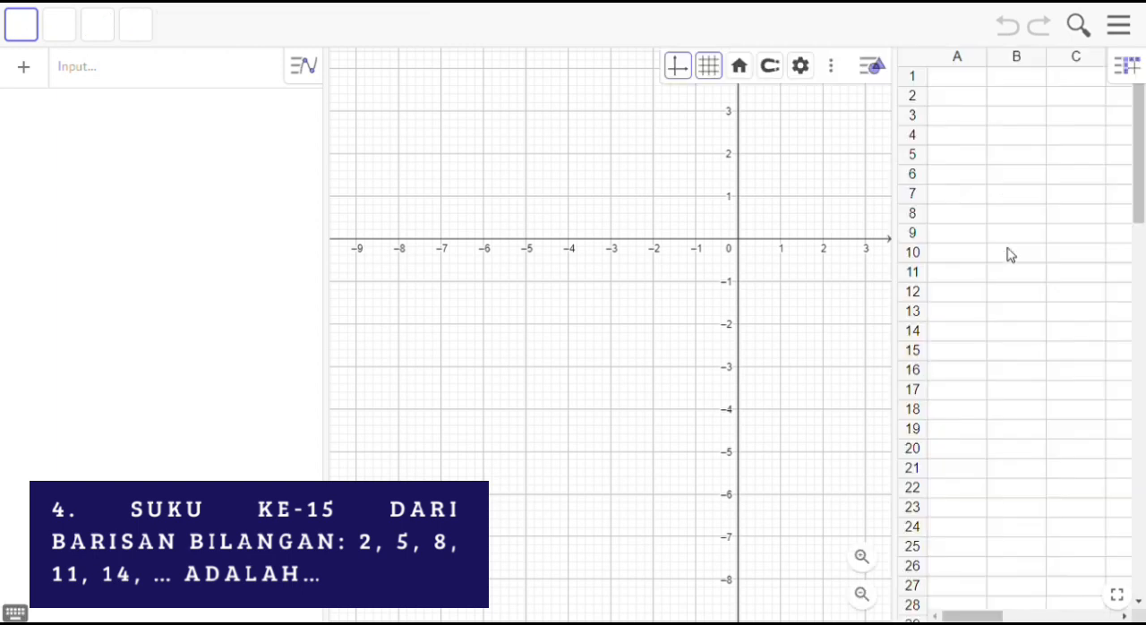
# Step: Enter the header n in cell A1 and the first value 1 in cell A2
pyautogui.click(957, 86)
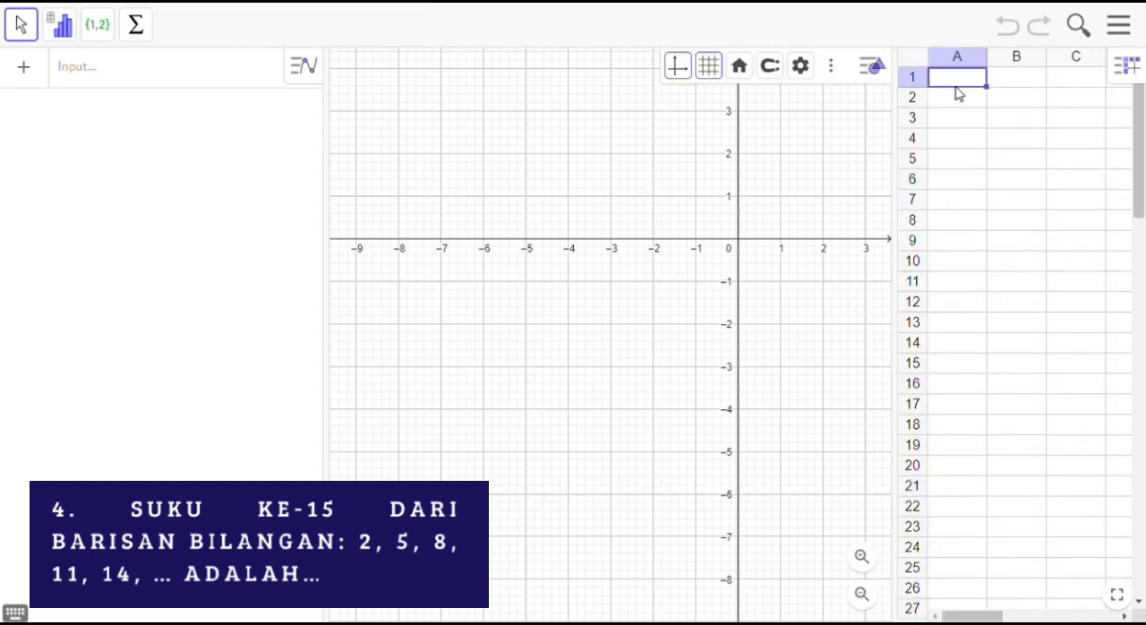
pyautogui.write('N')
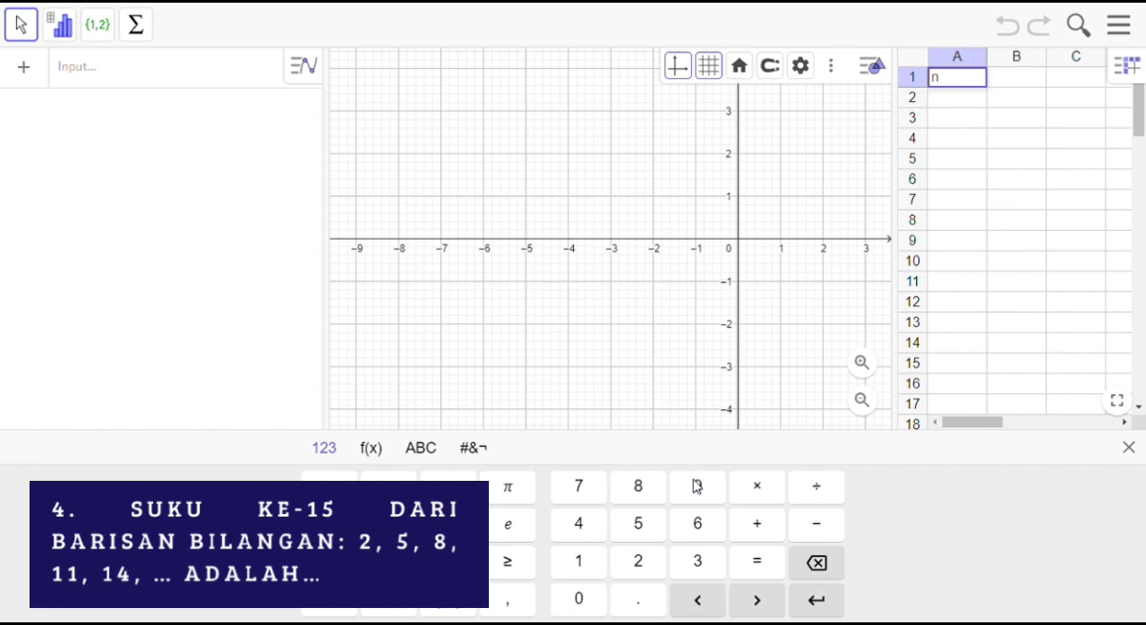
pyautogui.click(963, 100)
pyautogui.write('1')
pyautogui.press('Return')
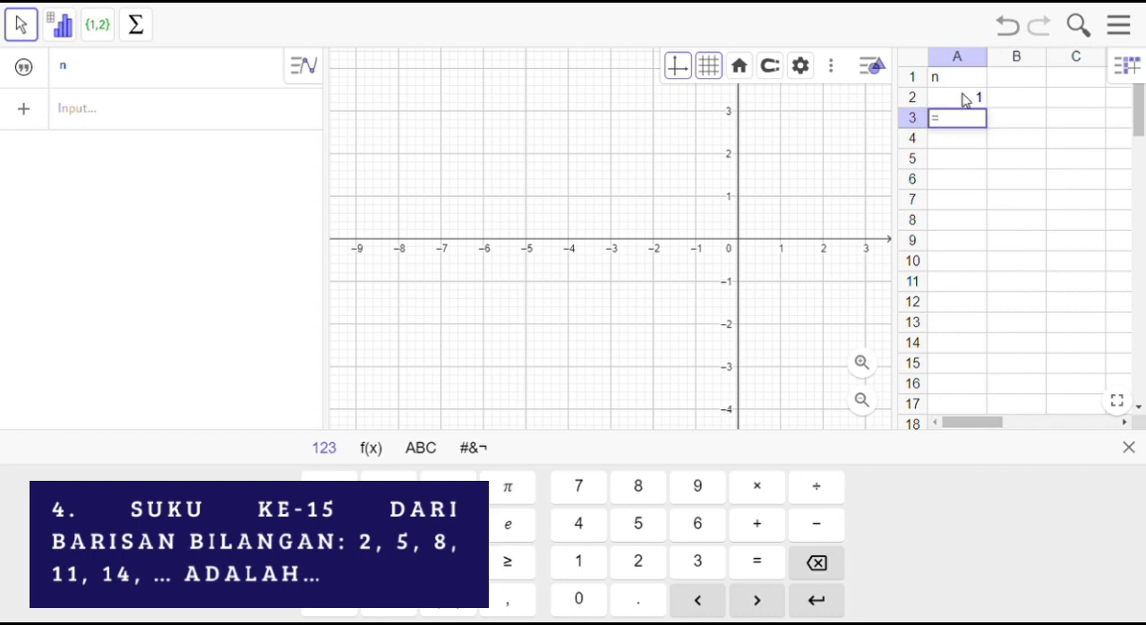
pyautogui.write('(')
pyautogui.click(966, 101)
pyautogui.press('Return')
pyautogui.press('Delete')
# Step: Enter the formula =(A2+1) in cell A3 and fill it down to A16 to number the terms up to 15
pyautogui.write('=(')
pyautogui.click(949, 95)
pyautogui.write('+1)')
pyautogui.press('Return')
pyautogui.click(969, 125)
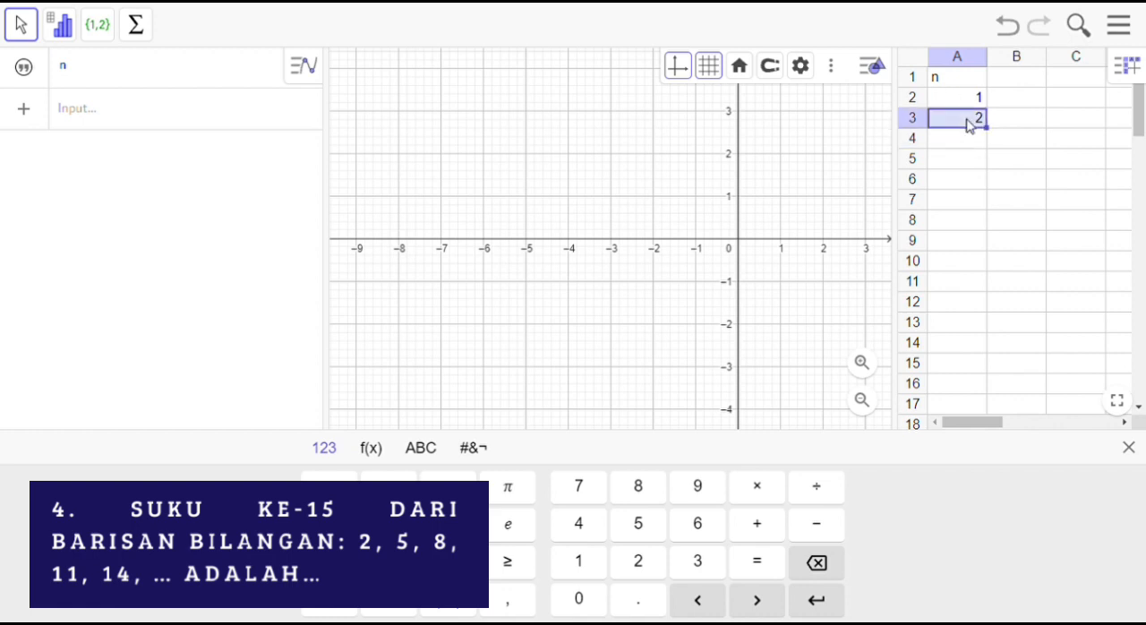
pyautogui.moveTo(987, 129); pyautogui.dragTo(988, 385)
# Step: Enter the header Un in cell B1 and the first term 2 in cell B2
pyautogui.click(1021, 83)
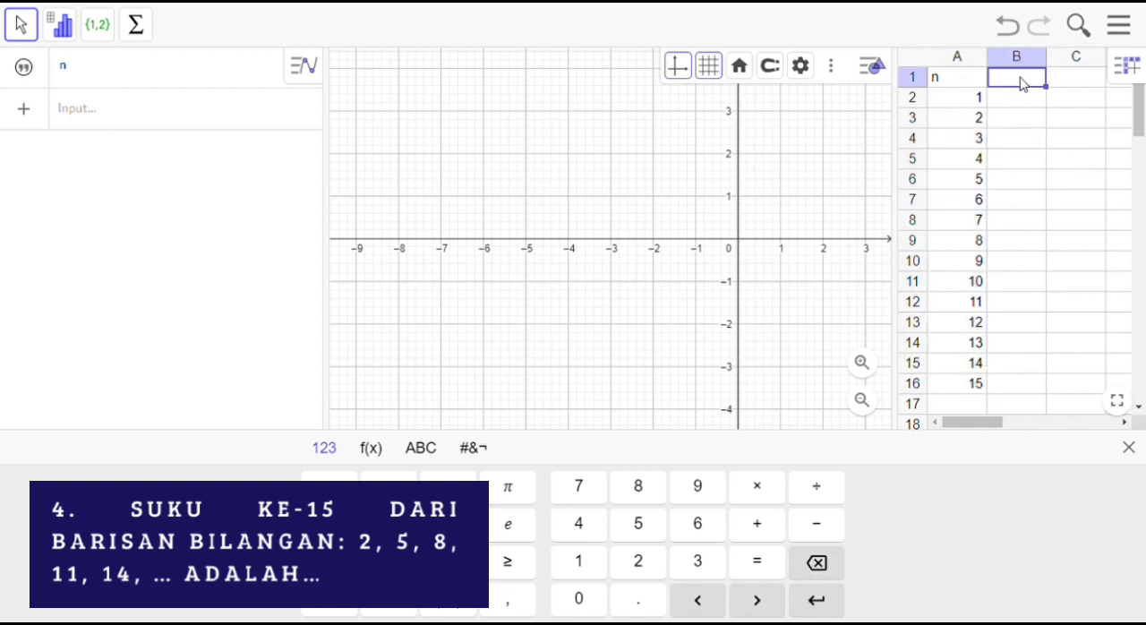
pyautogui.write('Un')
pyautogui.press('Return')
pyautogui.write('=')
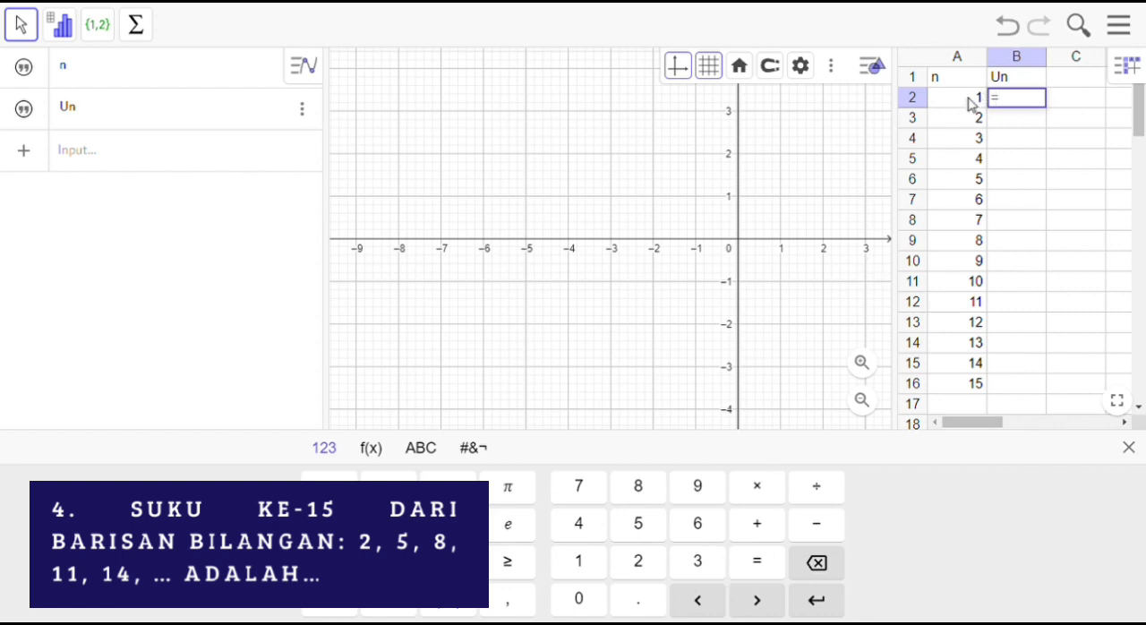
pyautogui.press('BackSpace')
pyautogui.write('2')
pyautogui.press('Return')
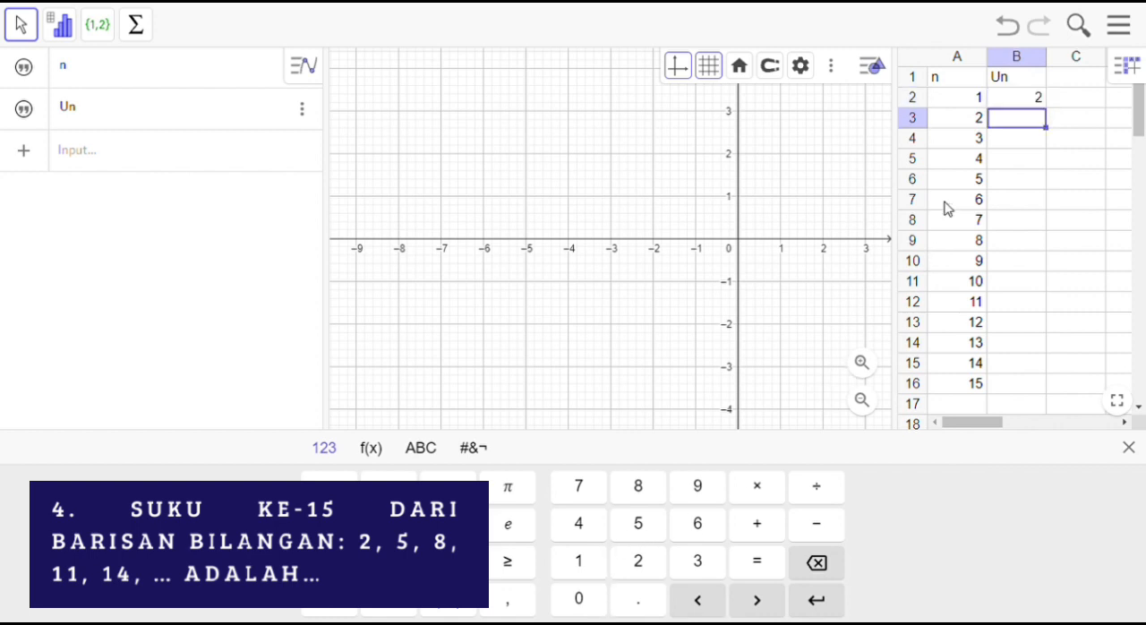
# Step: Enter the term formula =2+(A3-1)*3 in cell B3 and fill it down to B16
pyautogui.write('=2+()')
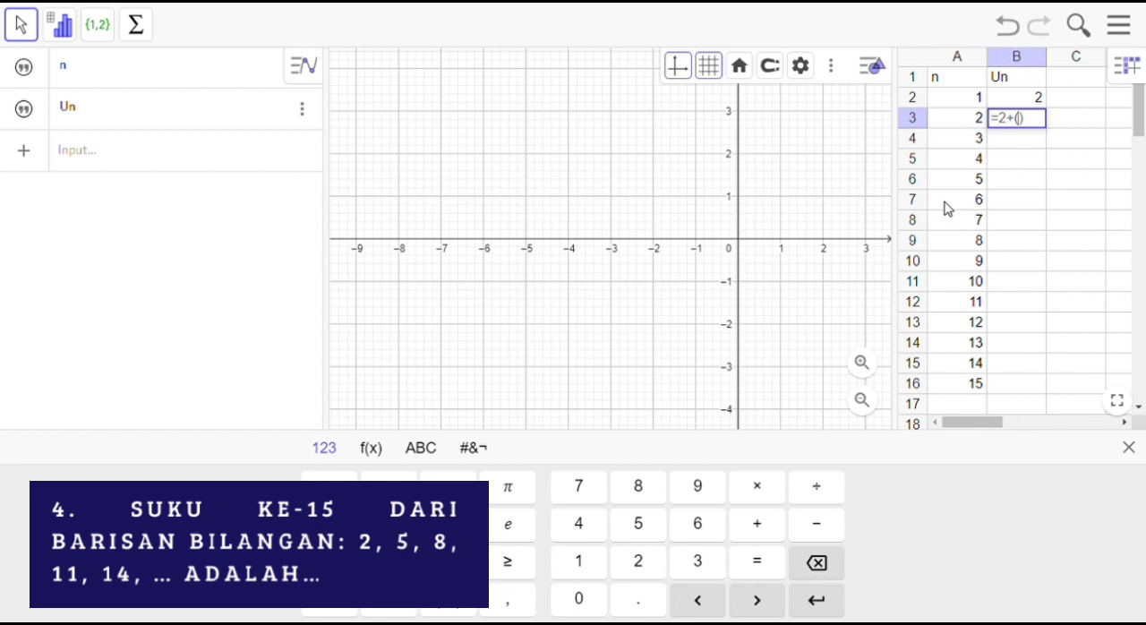
pyautogui.click(1016, 102)
pyautogui.press('BackSpace')
pyautogui.write('-1')
pyautogui.press('BackSpace')
pyautogui.press('BackSpace')
pyautogui.press('BackSpace')
pyautogui.press('BackSpace')
pyautogui.press('BackSpace')
pyautogui.write('(')
pyautogui.click(969, 117)
pyautogui.write('-1)*3')
pyautogui.press('Return')
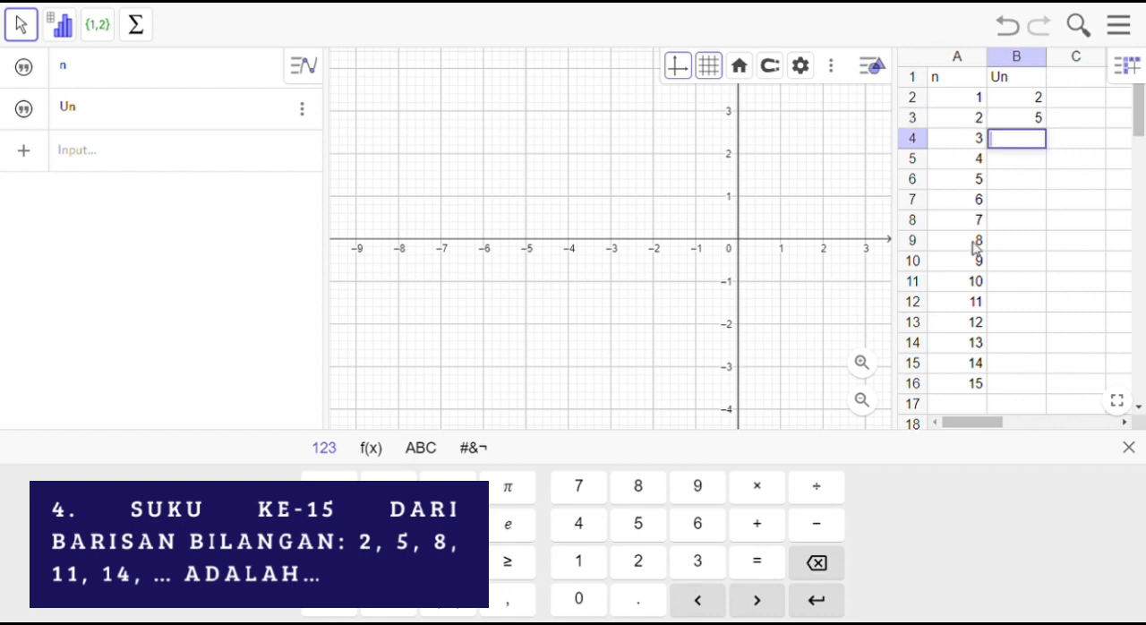
pyautogui.click(1036, 117)
pyautogui.moveTo(1046, 129); pyautogui.dragTo(1023, 385)
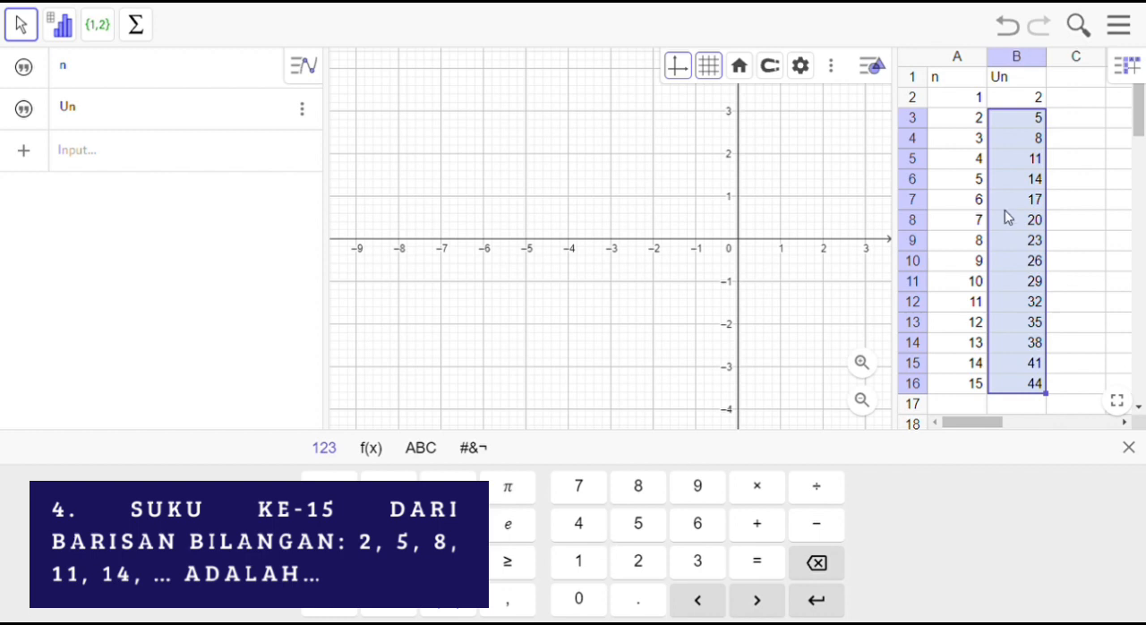
# Step: Enter the header (n,Un) in cell C1
pyautogui.moveTo(1079, 98); pyautogui.dragTo(1081, 115)
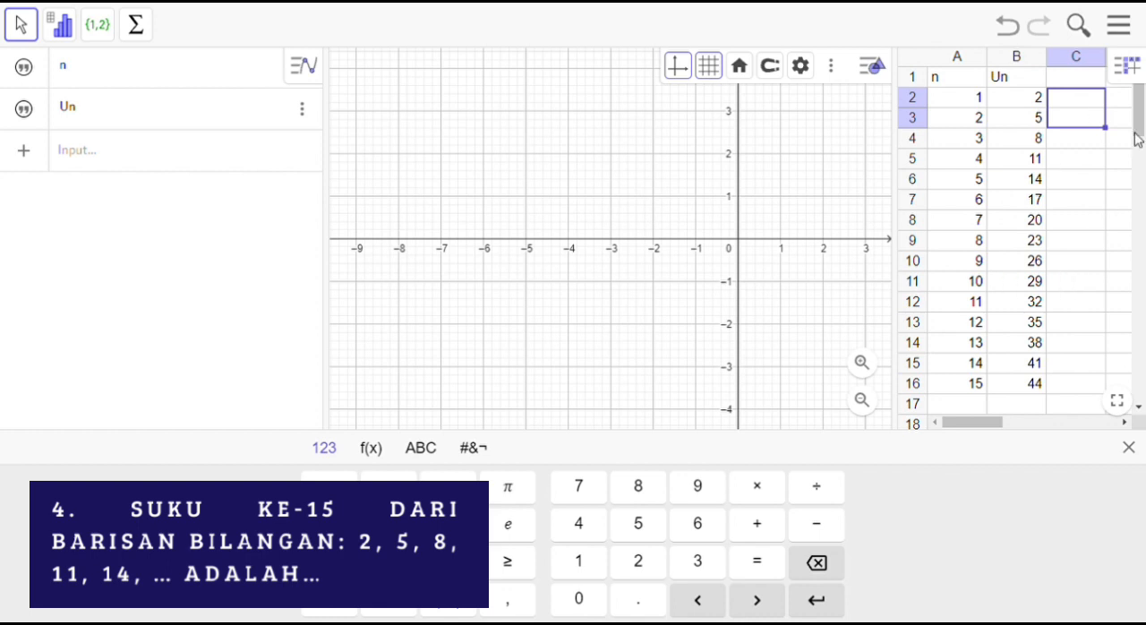
pyautogui.click(1080, 84)
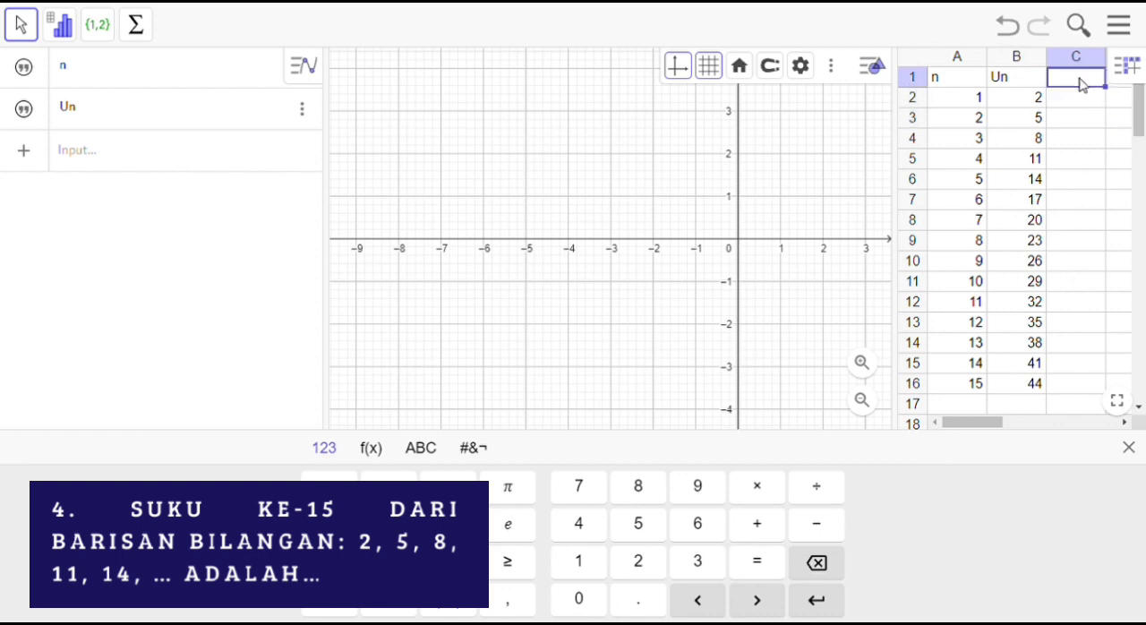
pyautogui.doubleClick(1081, 83)
pyautogui.write('(n,Un')
pyautogui.click(1076, 103)
pyautogui.write('9')
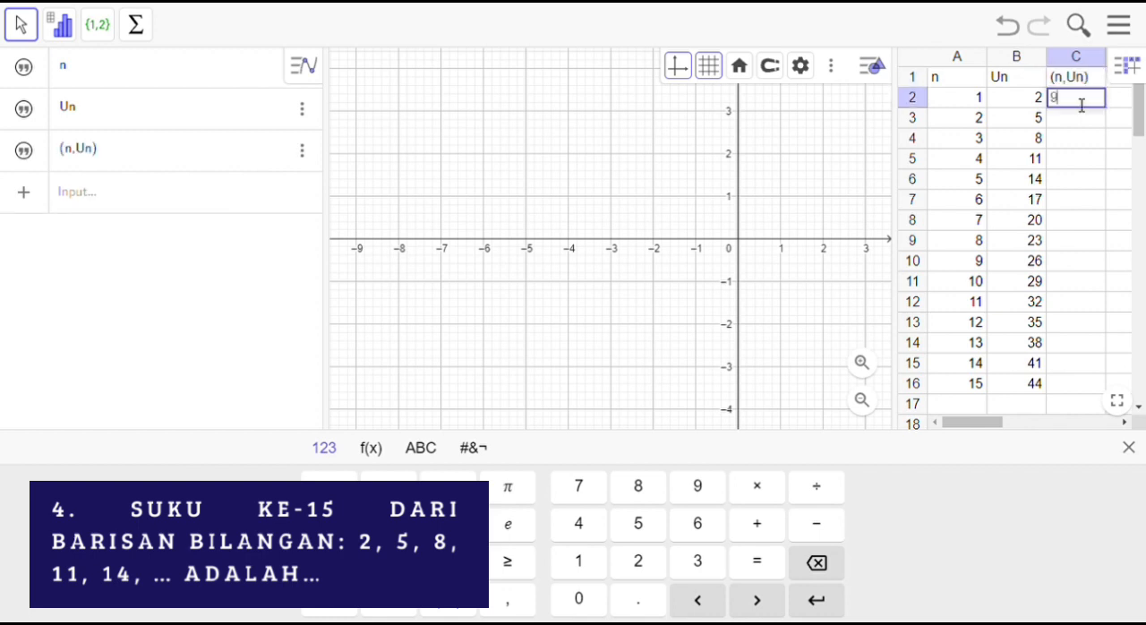
pyautogui.press('BackSpace')
pyautogui.write('(')
pyautogui.click(951, 104)
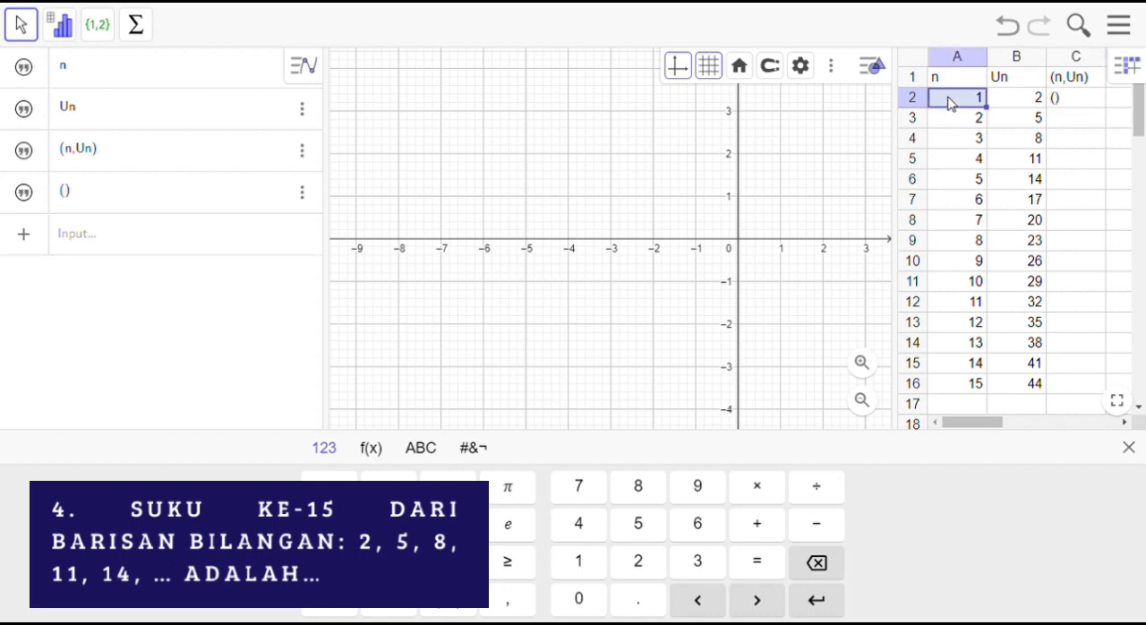
pyautogui.click(1059, 105)
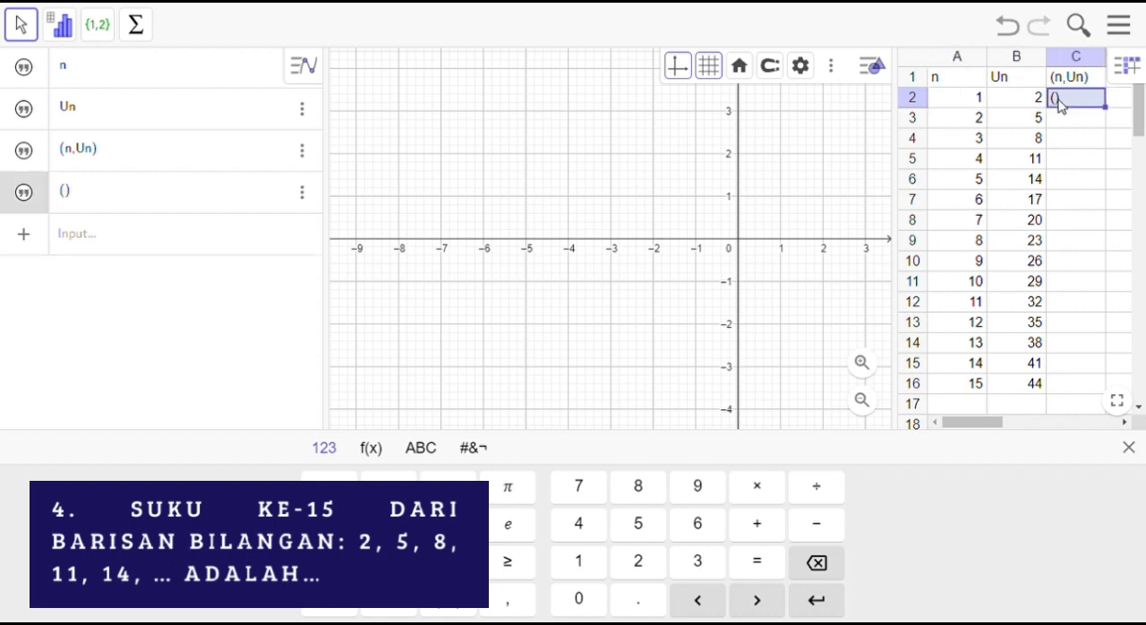
pyautogui.press('Delete')
pyautogui.write('(')
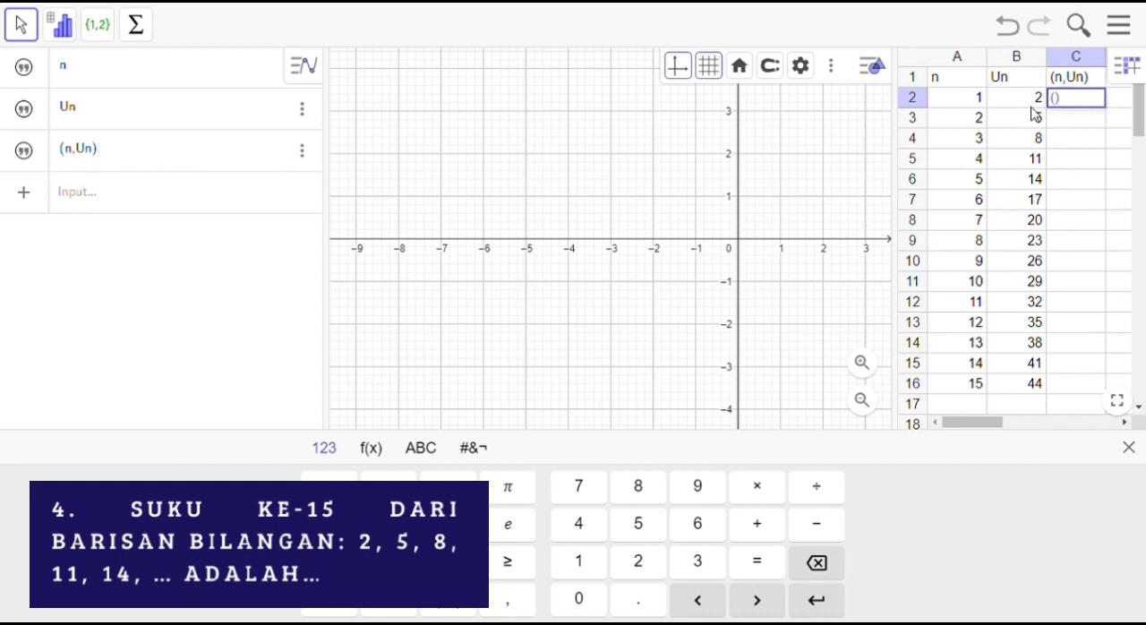
pyautogui.click(982, 105)
pyautogui.click(1078, 100)
pyautogui.press('Delete')
pyautogui.write('(')
pyautogui.write('A2')
pyautogui.press('BackSpace')
pyautogui.press('BackSpace')
pyautogui.press('BackSpace')
# Step: Enter the point formula =(A2,B2) in cell C2 and fill it down to C16
pyautogui.write('=(')
pyautogui.click(980, 96)
pyautogui.write(',')
pyautogui.click(1002, 102)
pyautogui.press('Return')
pyautogui.click(1076, 97)
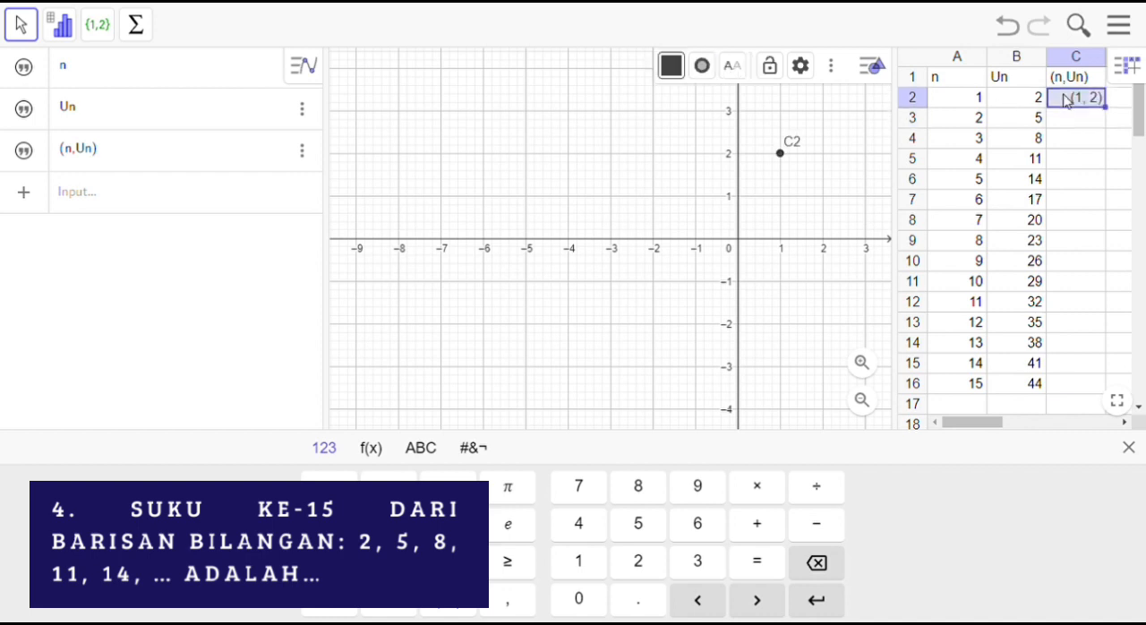
pyautogui.moveTo(1107, 108); pyautogui.dragTo(1094, 381)
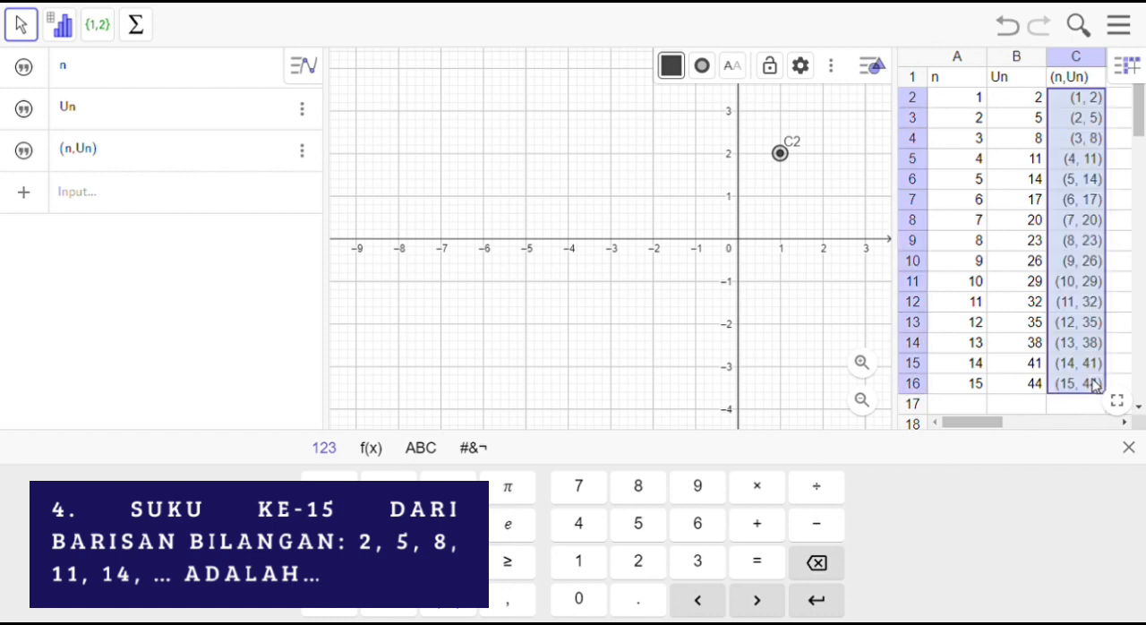
# Step: Check the 15th term in cell B16
pyautogui.click(1029, 388)
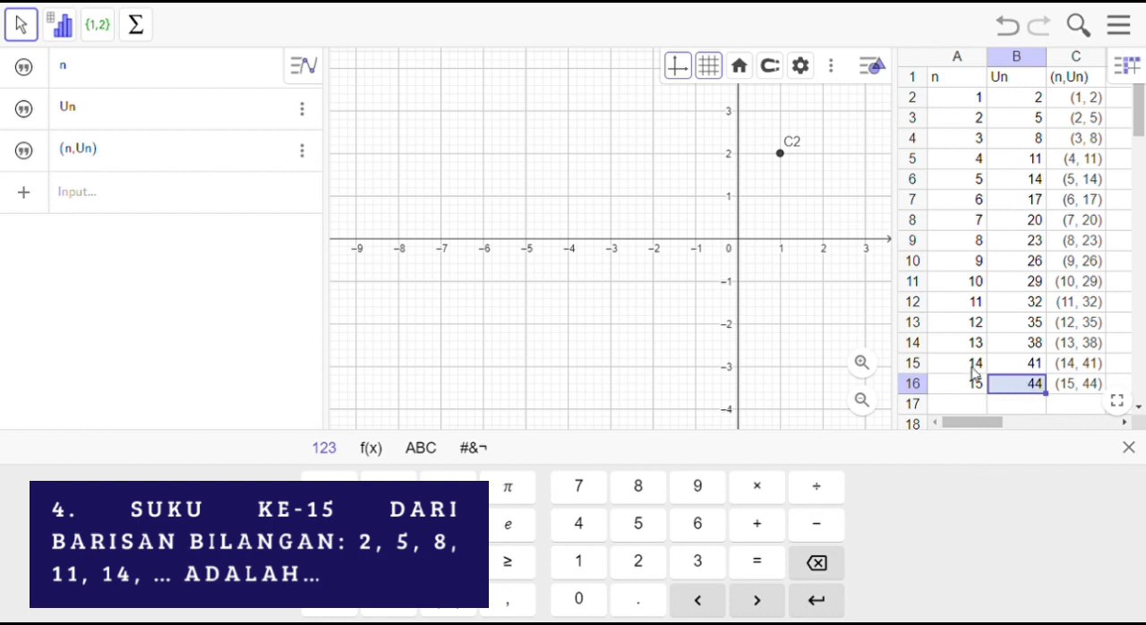
pyautogui.keyDown('shift'); pyautogui.click(999, 403); pyautogui.keyUp('shift')
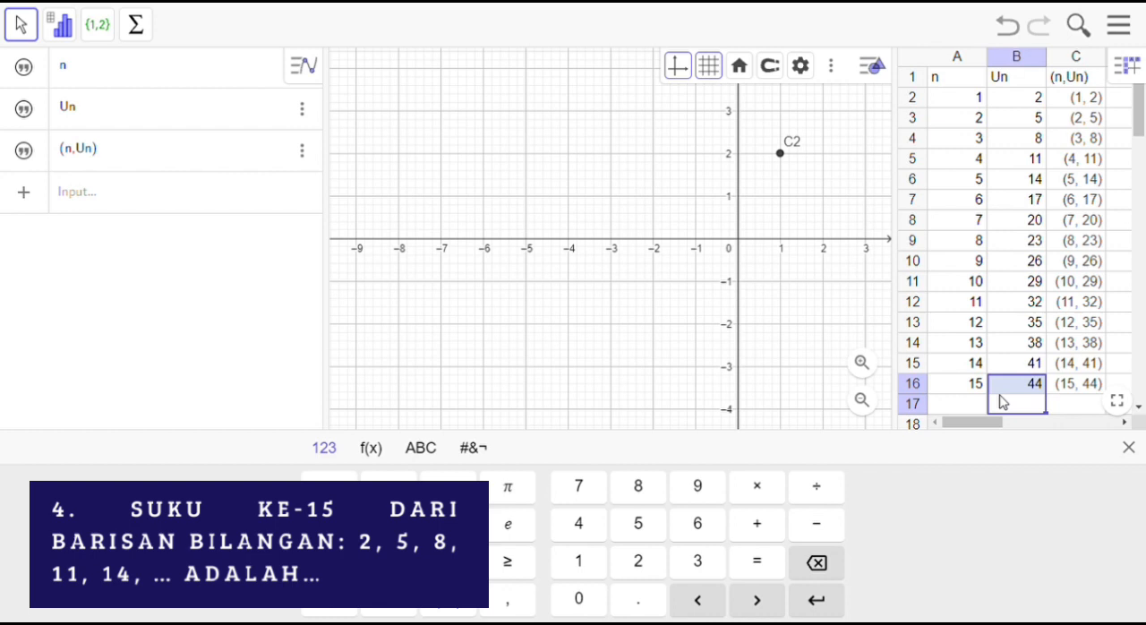
pyautogui.click(1000, 395)
# Step: Draw a line through the plotted points C2 and C3
pyautogui.click(858, 418)
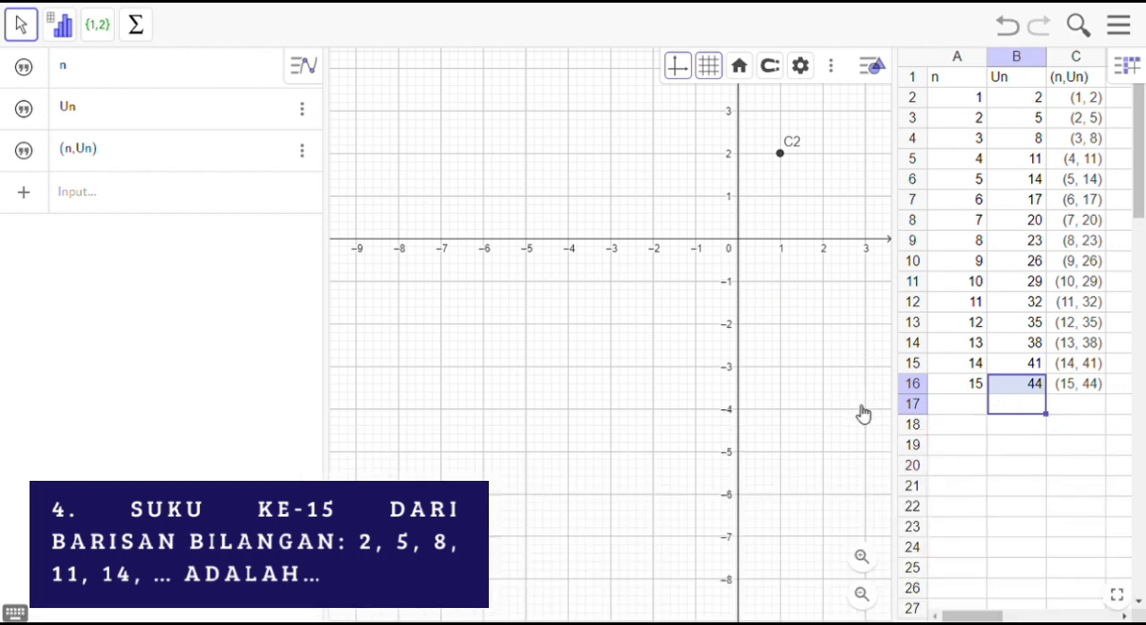
pyautogui.moveTo(824, 340); pyautogui.dragTo(648, 475)
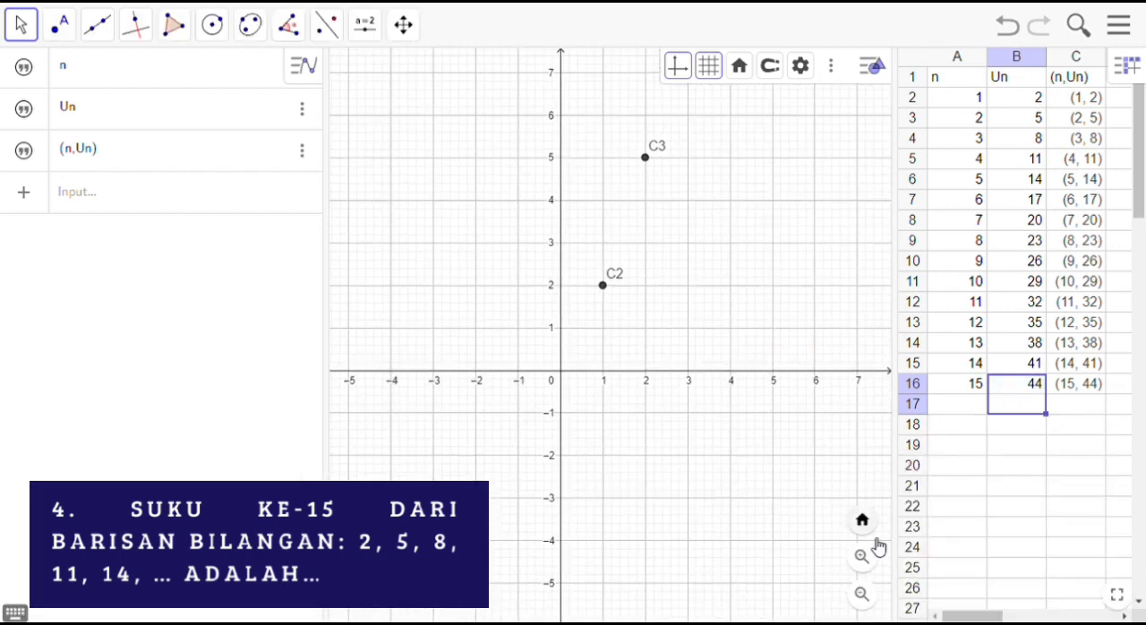
pyautogui.click(861, 594)
pyautogui.click(861, 593)
pyautogui.click(862, 594)
pyautogui.click(861, 594)
pyautogui.click(862, 593)
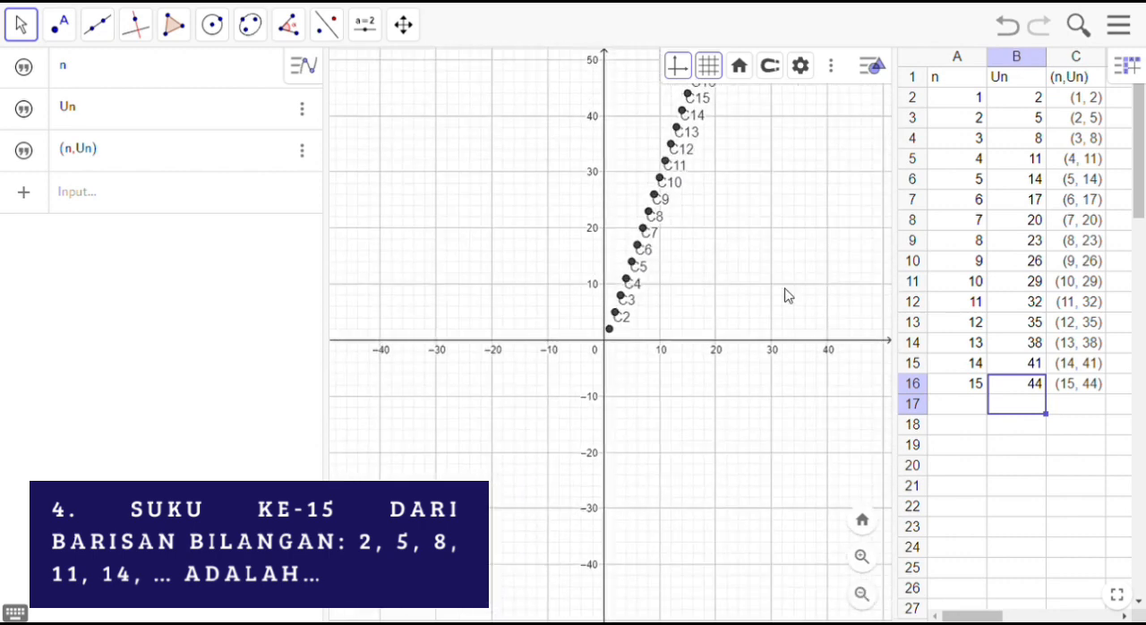
pyautogui.moveTo(783, 293); pyautogui.dragTo(716, 380)
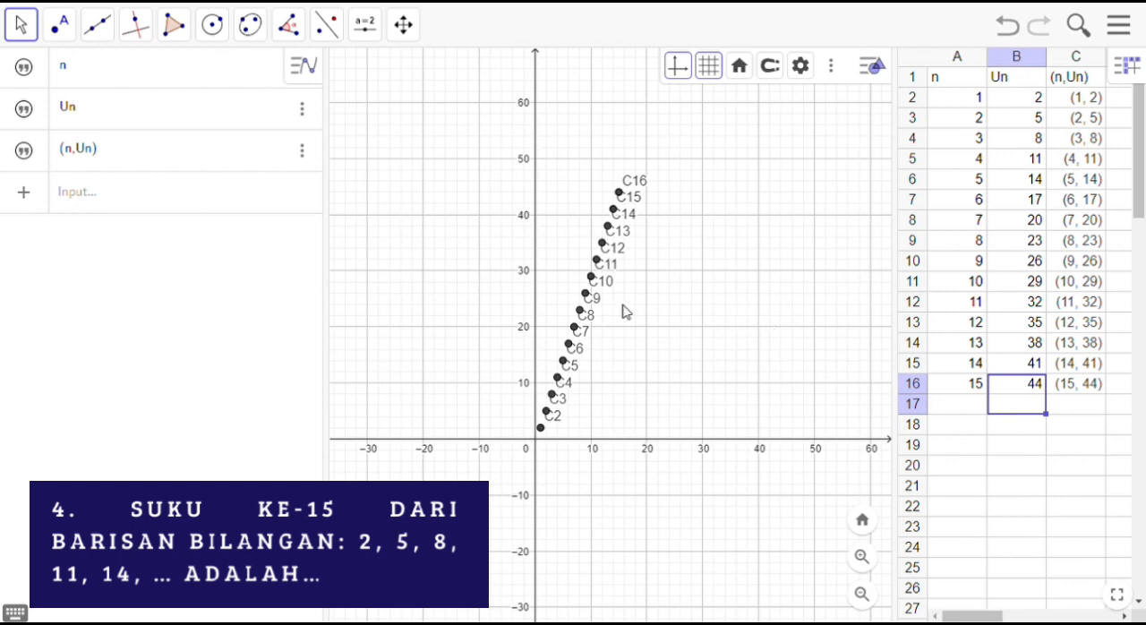
pyautogui.click(99, 27)
pyautogui.click(131, 77)
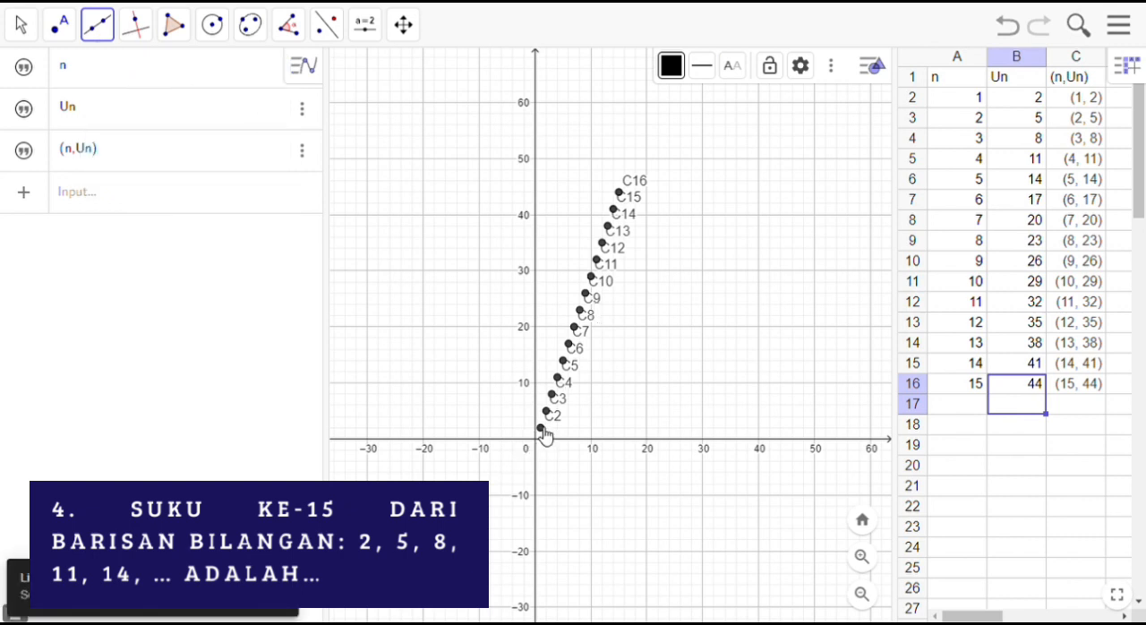
pyautogui.click(540, 429)
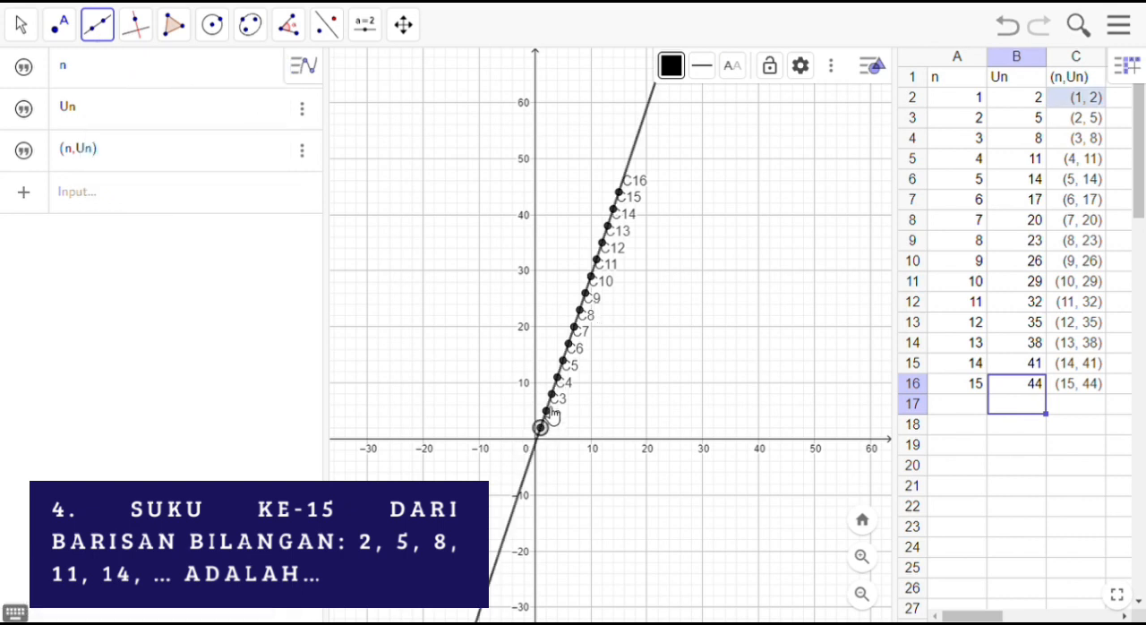
pyautogui.click(552, 412)
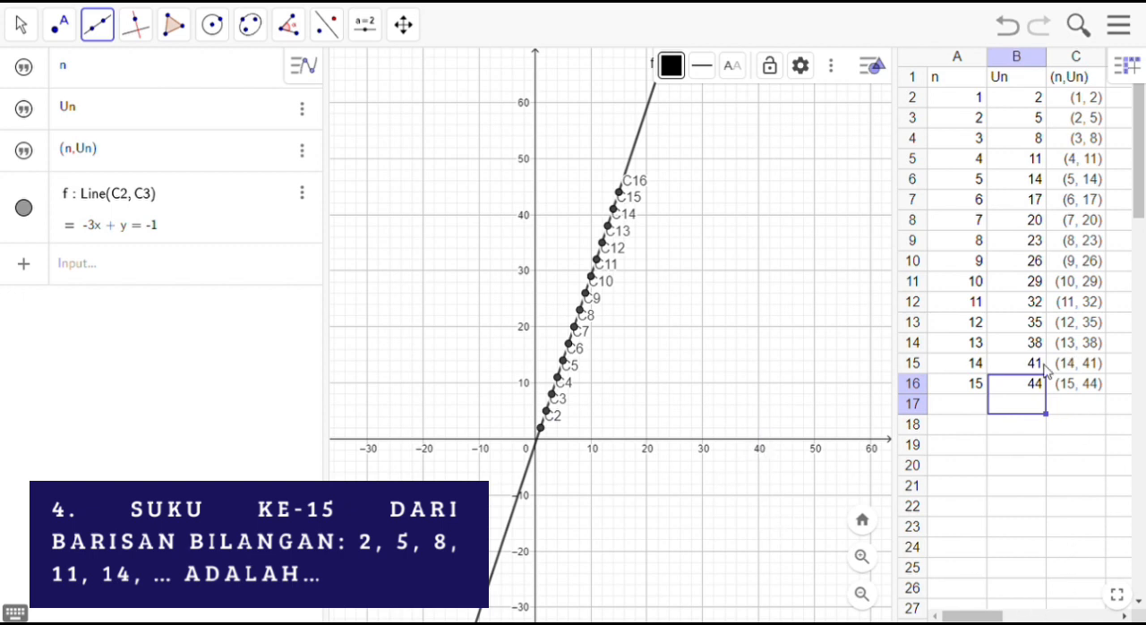
pyautogui.click(1014, 407)
pyautogui.click(1017, 390)
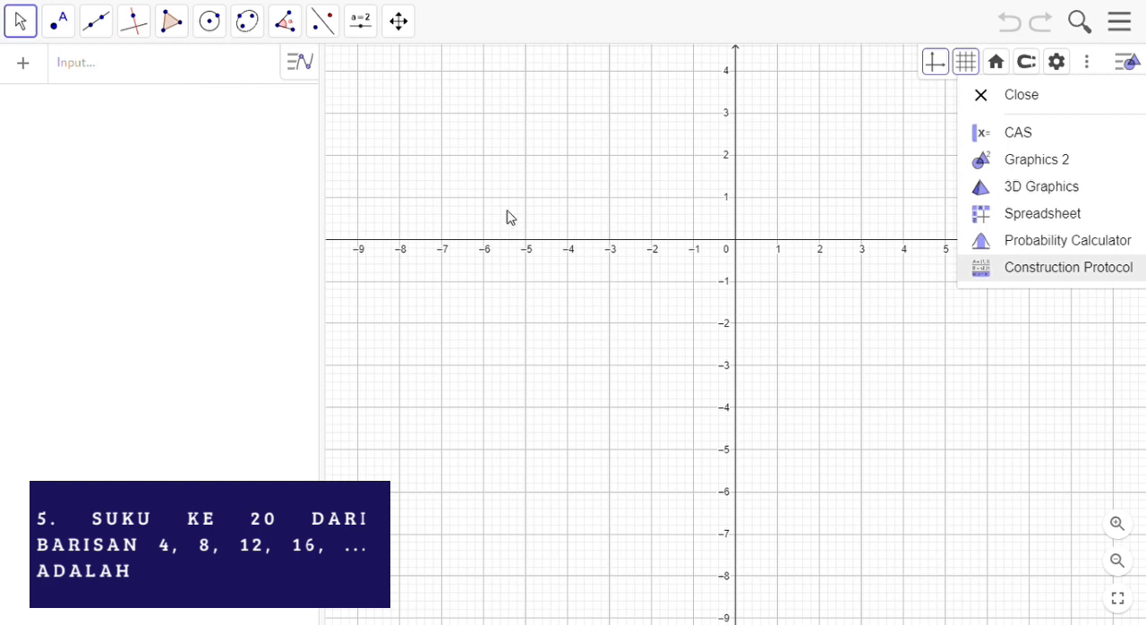
# Step: Show the spreadsheet view and enter the headers n in cell A1 and Un in cell B1
pyautogui.click(1071, 222)
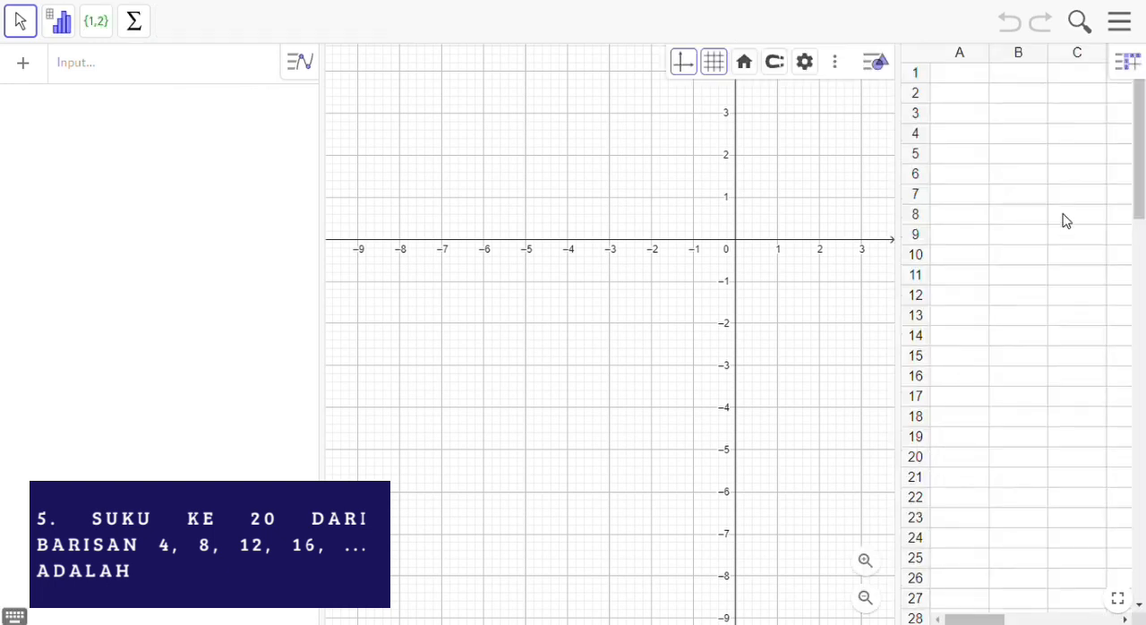
pyautogui.click(951, 79)
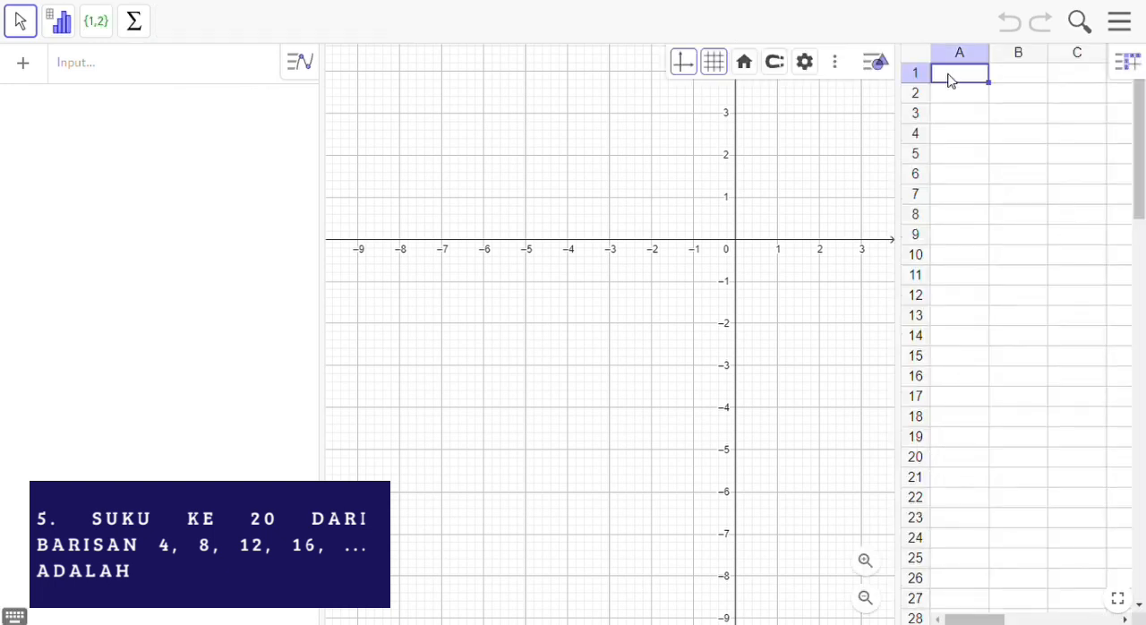
pyautogui.write('n')
pyautogui.press('Tab')
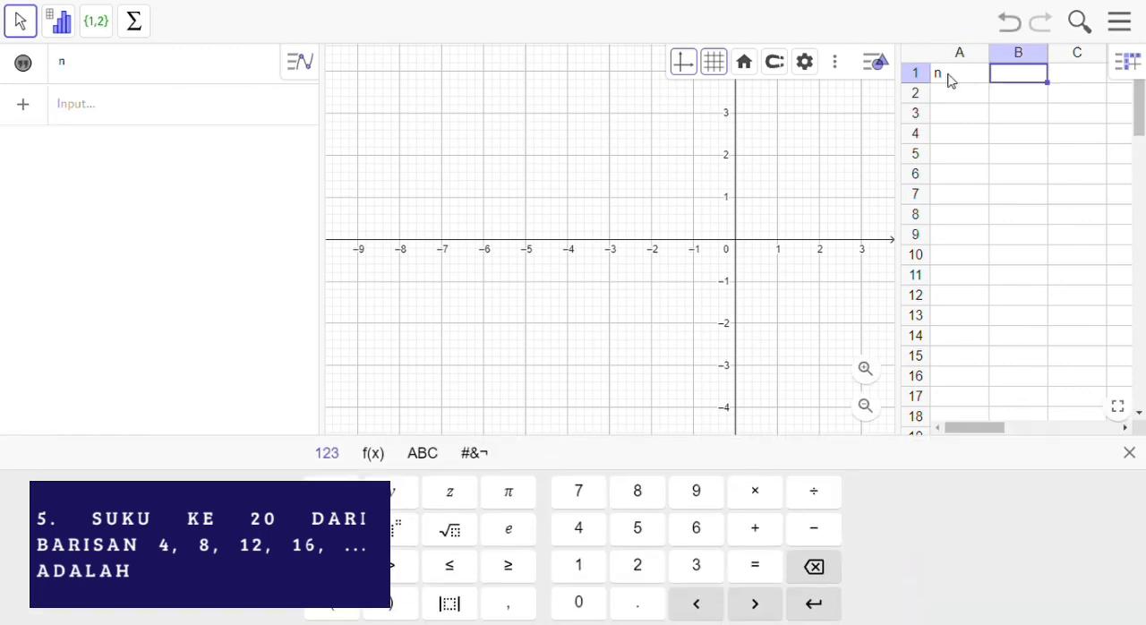
pyautogui.write('Um')
pyautogui.press('BackSpace')
pyautogui.write('n')
pyautogui.press('Tab')
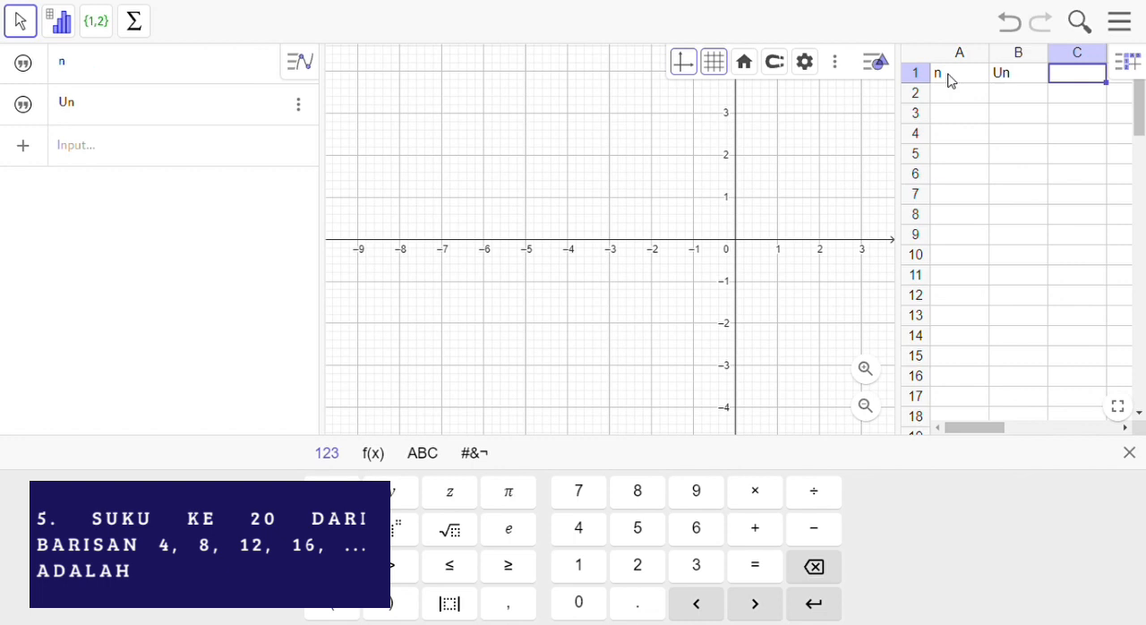
# Step: Number the terms 1 to 20 with 1 in cell A2 and the formula =(A2+1) in A3 filled down to A21
pyautogui.press('Return')
pyautogui.write('1')
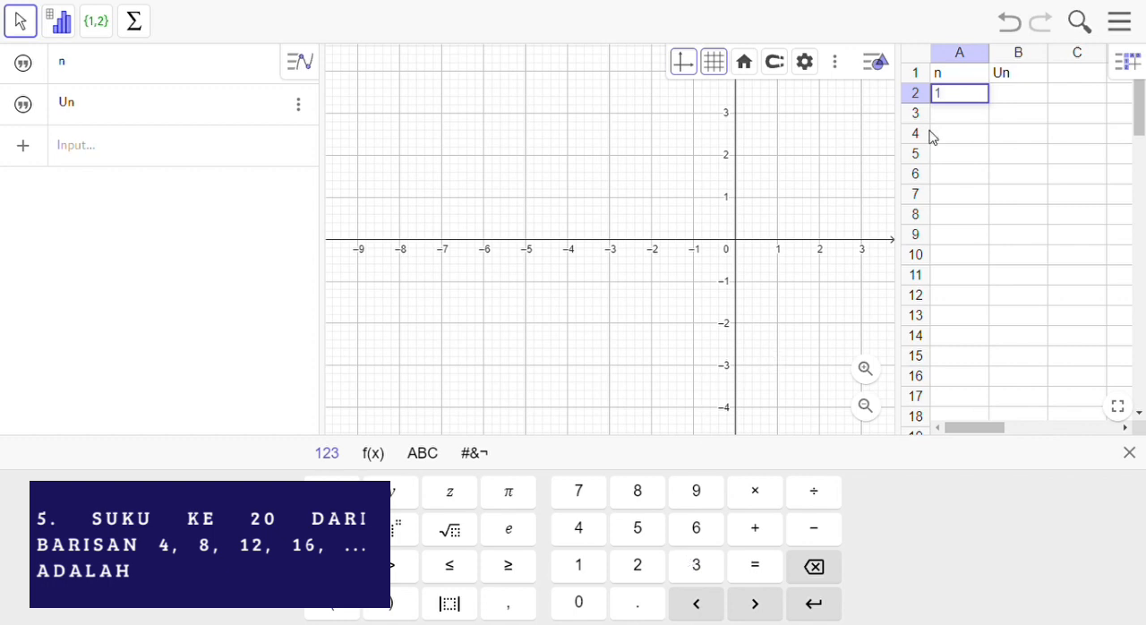
pyautogui.press('Return')
pyautogui.write('=(')
pyautogui.click(945, 101)
pyautogui.write('+1')
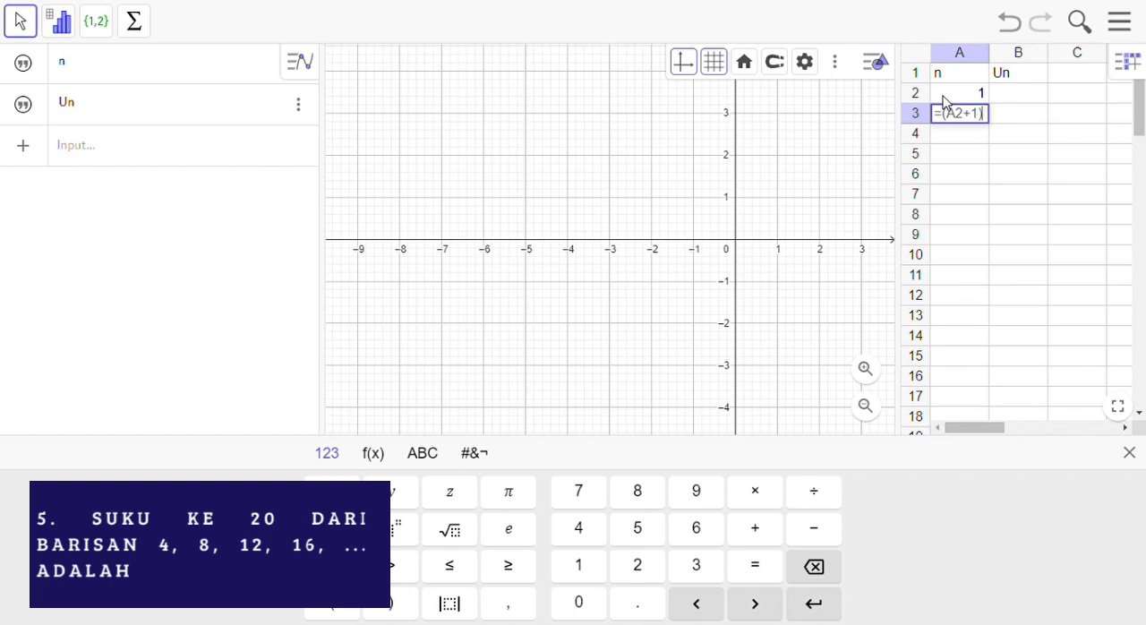
pyautogui.press('Return')
pyautogui.click(954, 119)
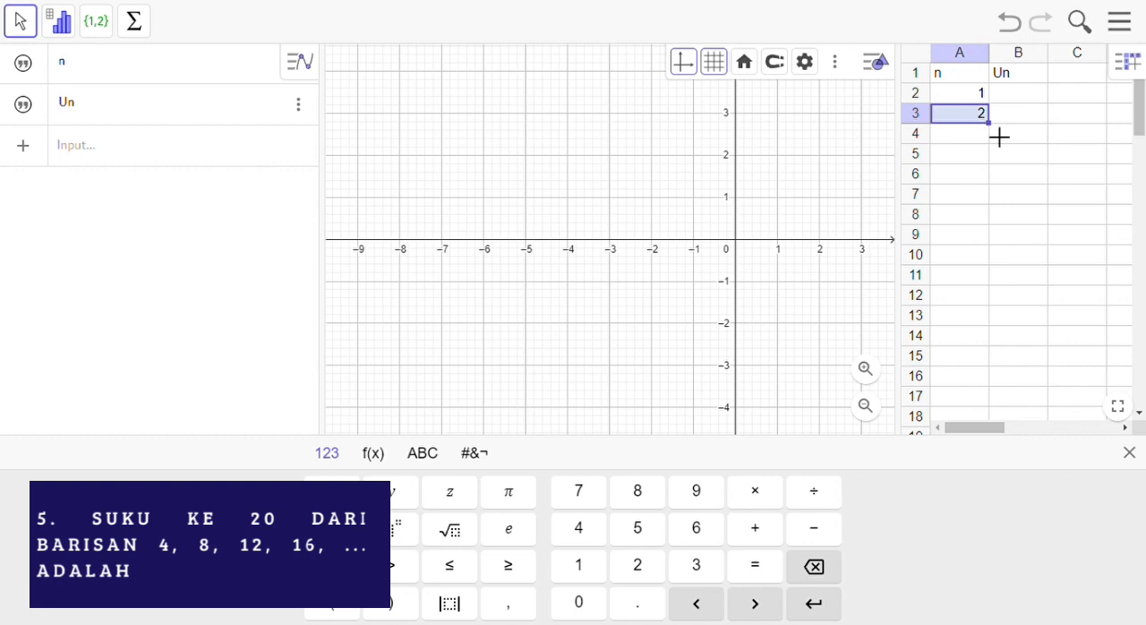
pyautogui.moveTo(998, 136); pyautogui.dragTo(973, 296)
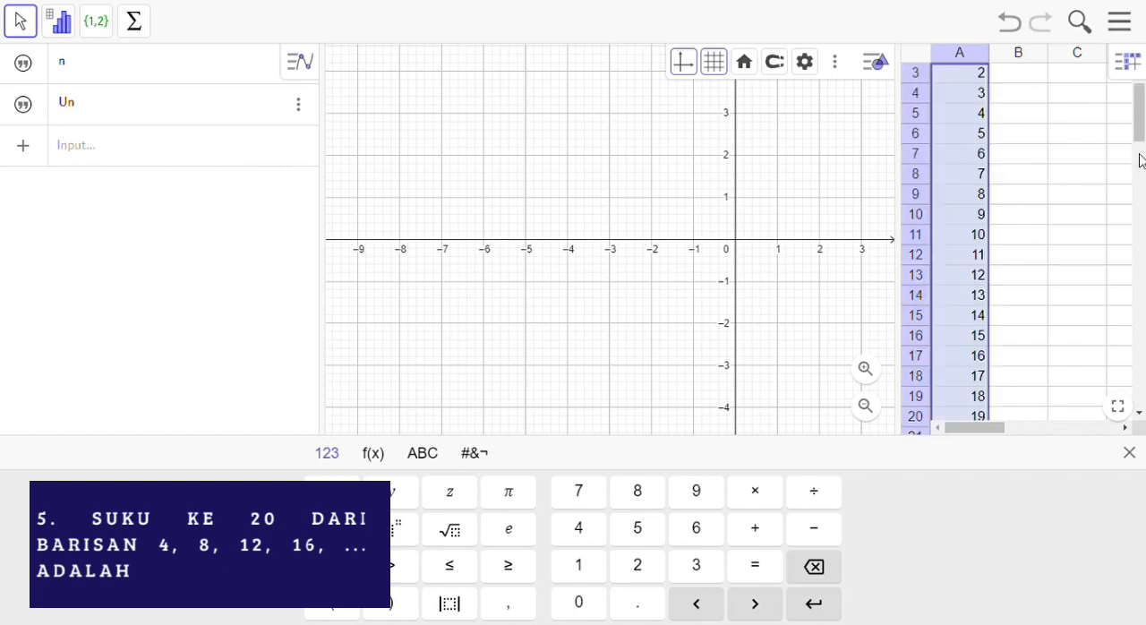
# Step: Enter the first term 4 in cell B2
pyautogui.moveTo(1145, 128); pyautogui.dragTo(1143, 106)
pyautogui.click(1002, 95)
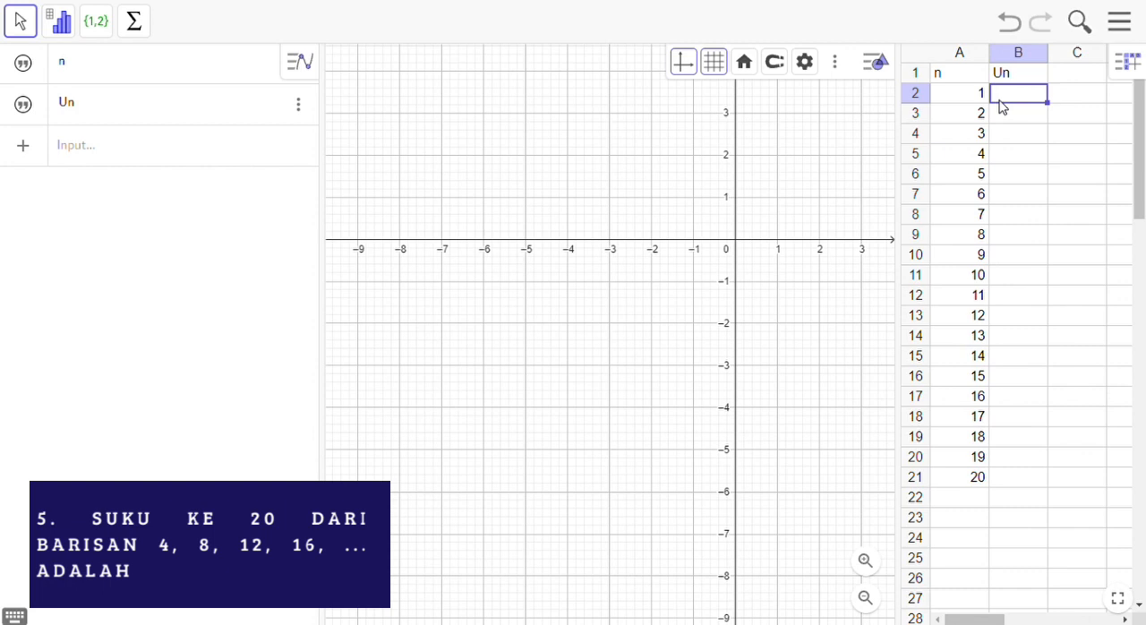
pyautogui.write('4')
pyautogui.press('Return')
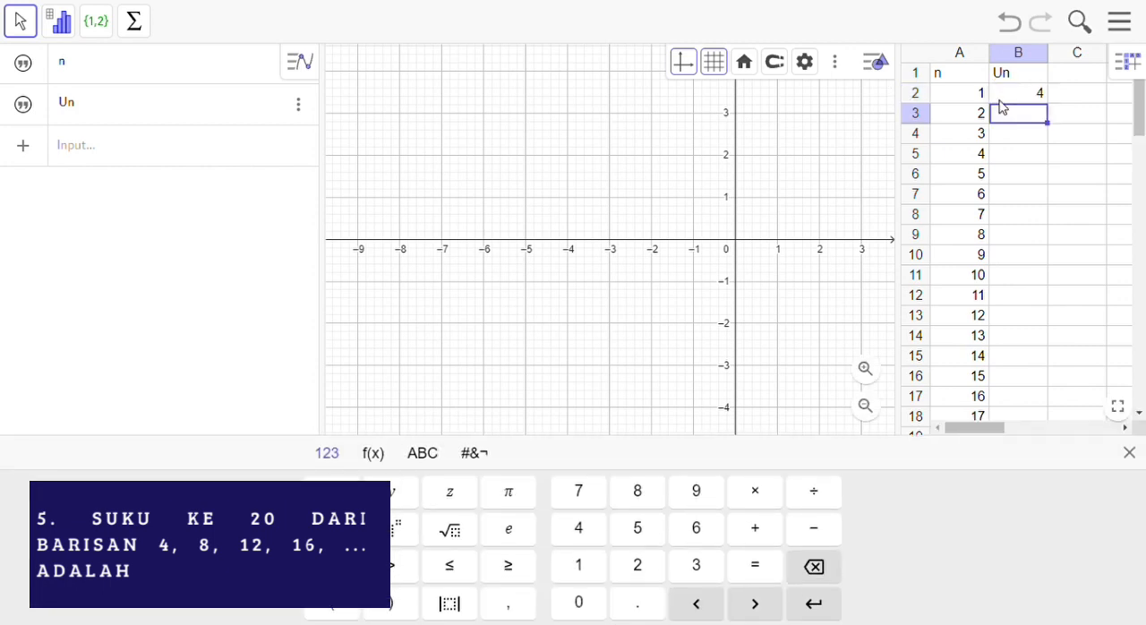
# Step: Enter the term formula =4+(A3-1)*4 in cell B3 and fill it down to B21
pyautogui.write('=4+(')
pyautogui.click(964, 113)
pyautogui.write('-1*4')
pyautogui.press('Return')
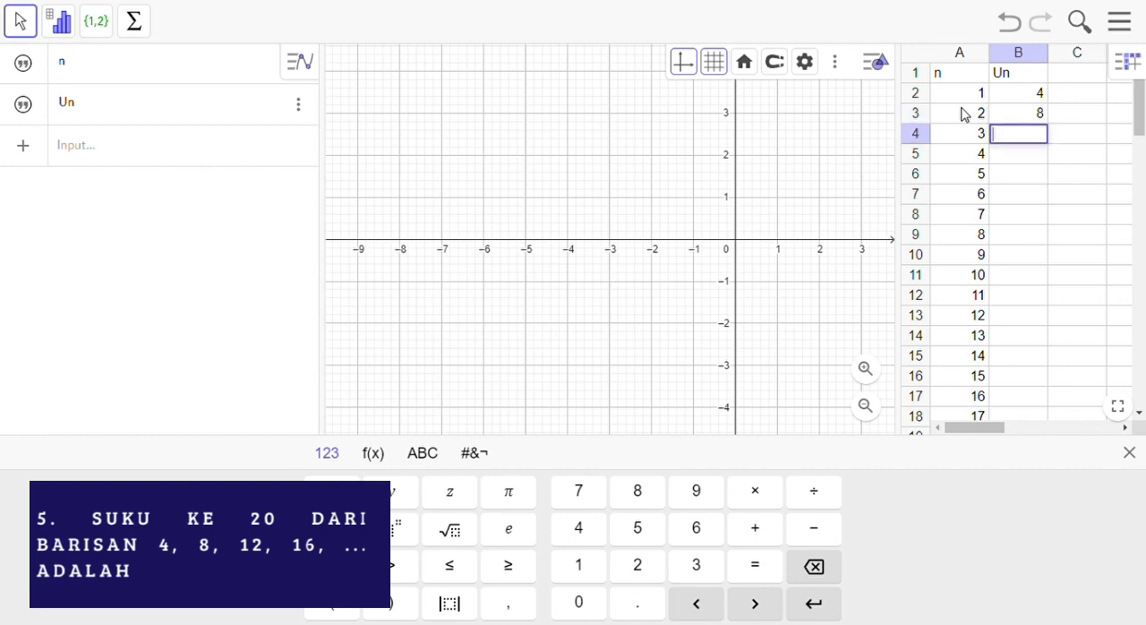
pyautogui.click(1018, 114)
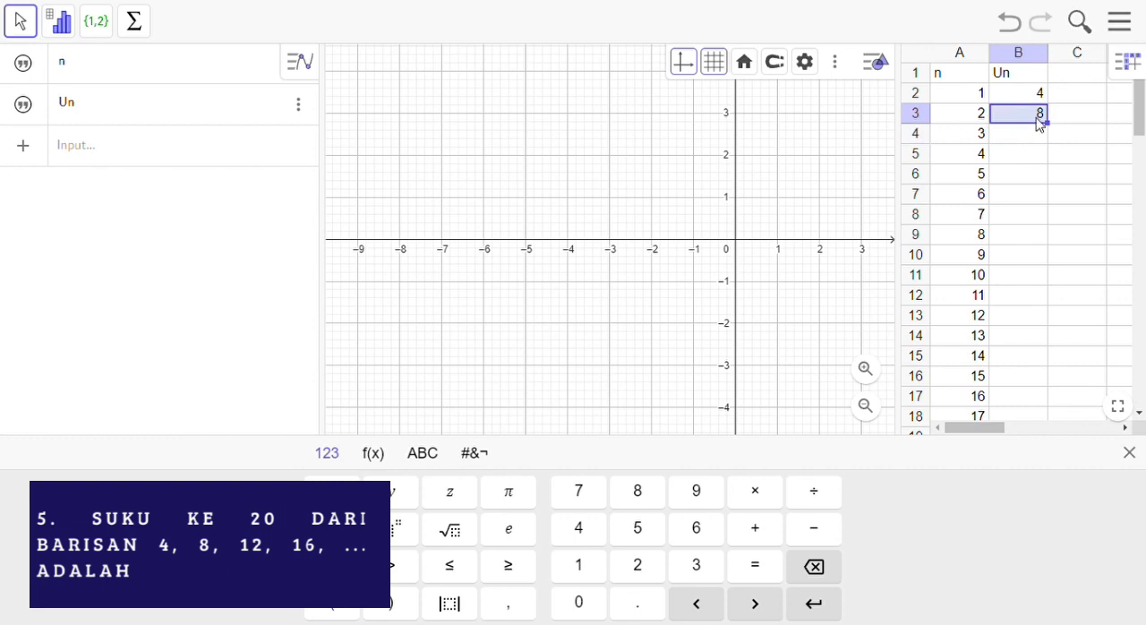
pyautogui.moveTo(1058, 133); pyautogui.dragTo(1034, 285)
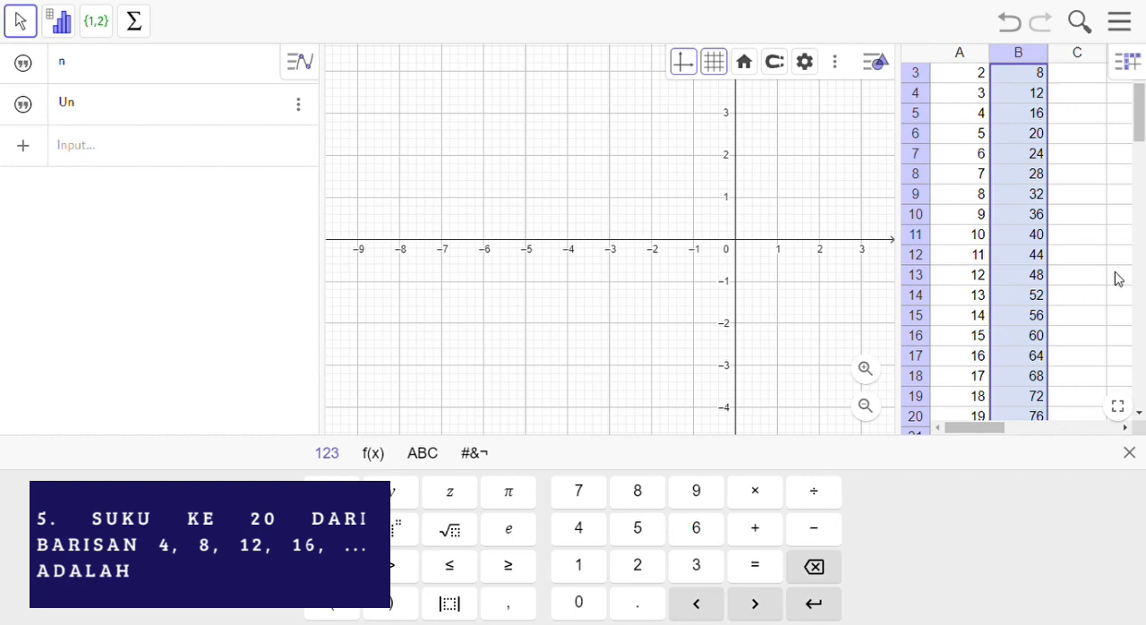
# Step: Enter the header (n,Un) in cell C1
pyautogui.moveTo(1139, 135); pyautogui.dragTo(1140, 106)
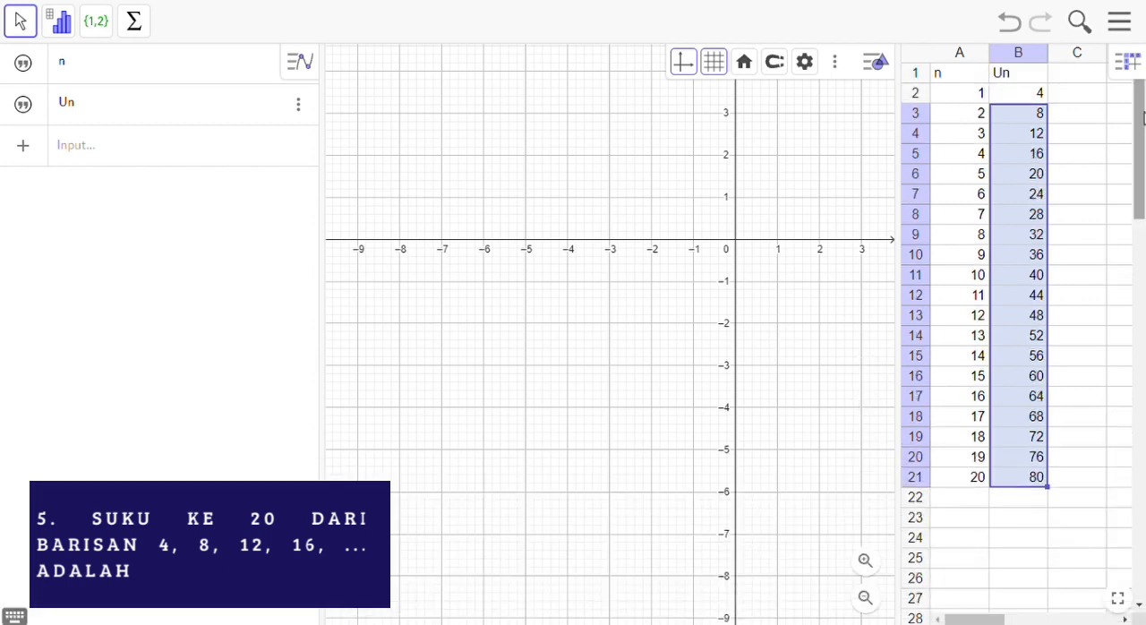
pyautogui.click(1078, 77)
pyautogui.write('(n')
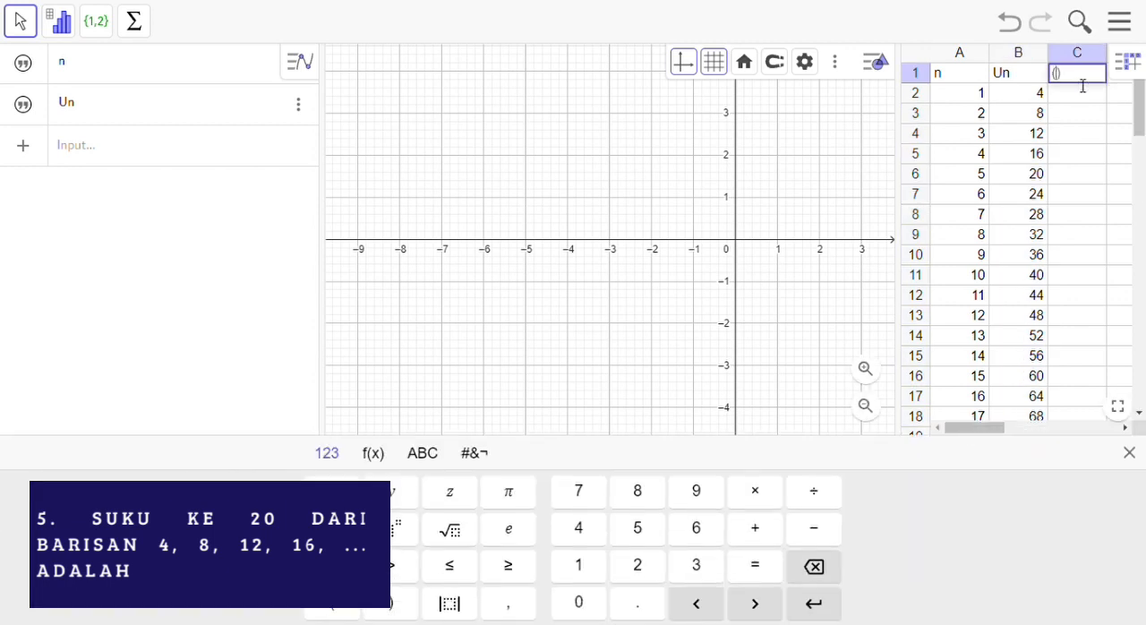
pyautogui.write(',Un')
# Step: Enter the point formula =(A2,B2) in cell C2 and fill it down to C21
pyautogui.click(1081, 98)
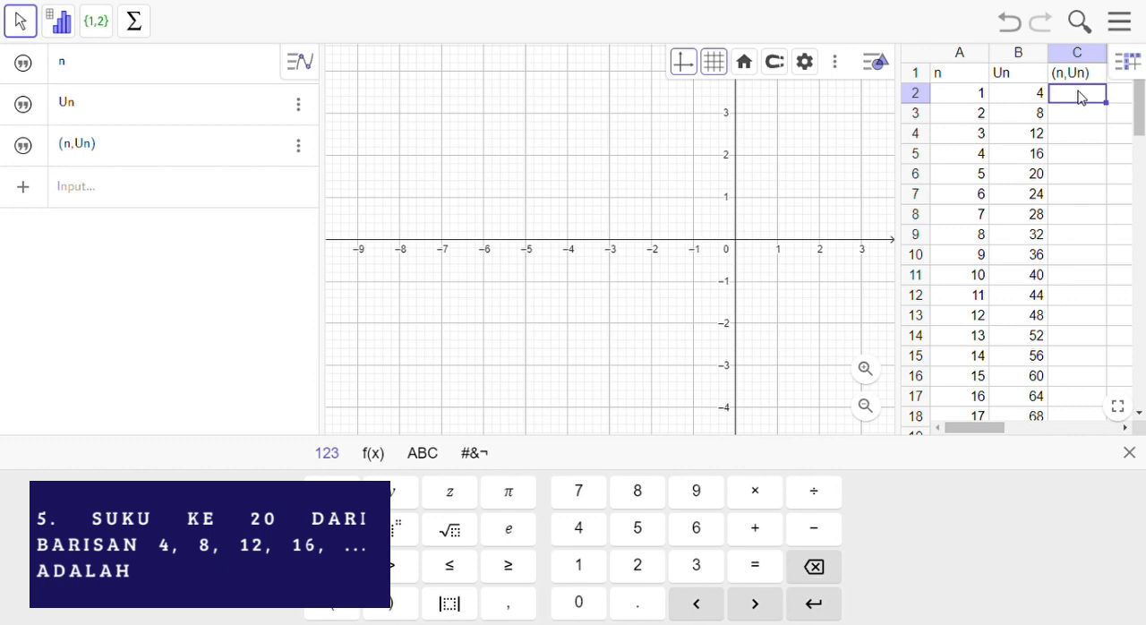
pyautogui.write('=(')
pyautogui.click(976, 93)
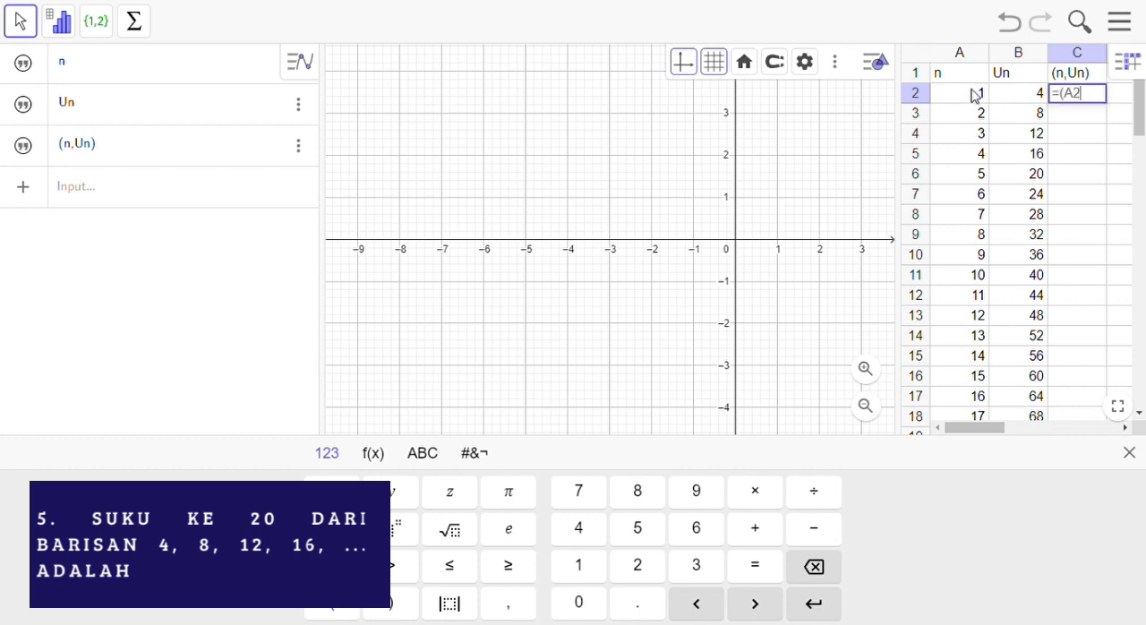
pyautogui.write(',')
pyautogui.click(1032, 94)
pyautogui.write(')')
pyautogui.press('Return')
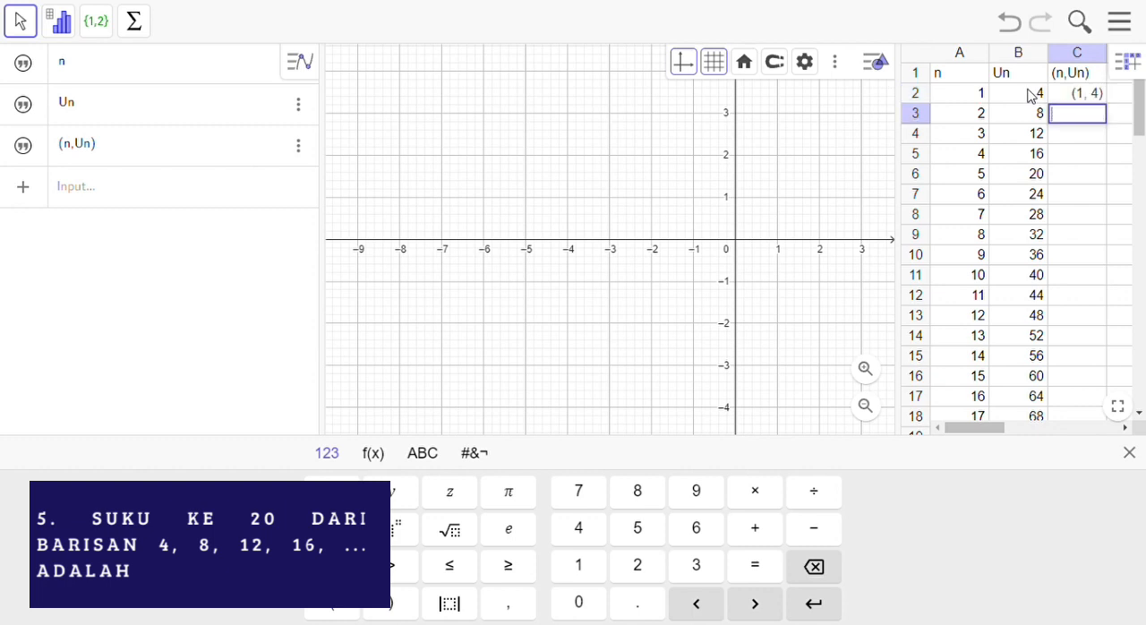
pyautogui.moveTo(1034, 94); pyautogui.dragTo(1049, 95)
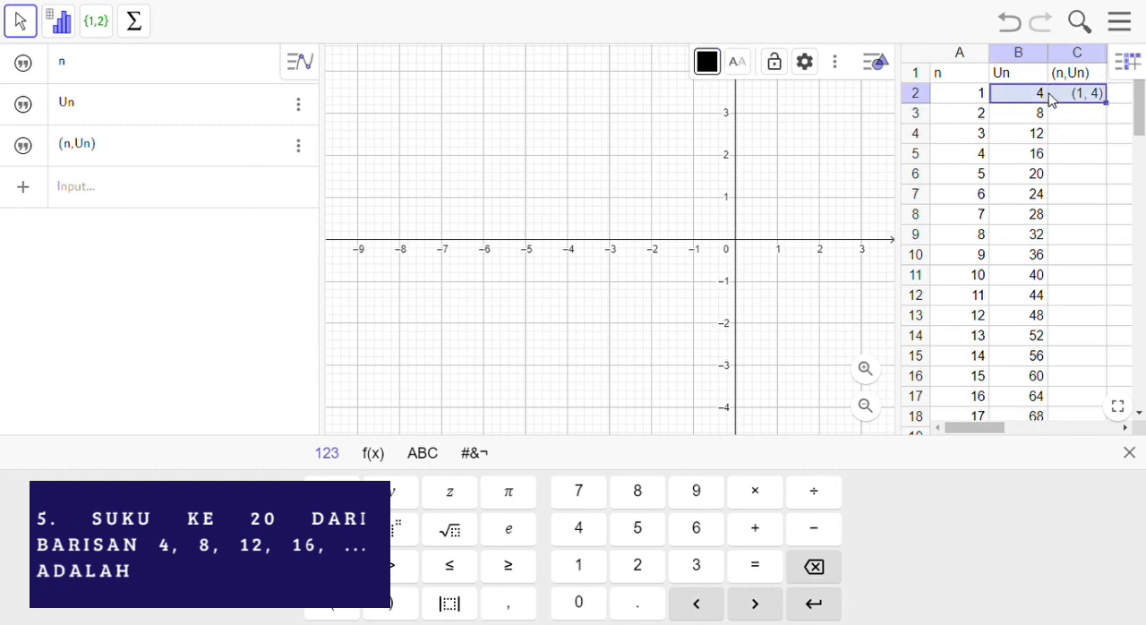
pyautogui.click(1095, 102)
pyautogui.moveTo(1108, 104); pyautogui.dragTo(1092, 345)
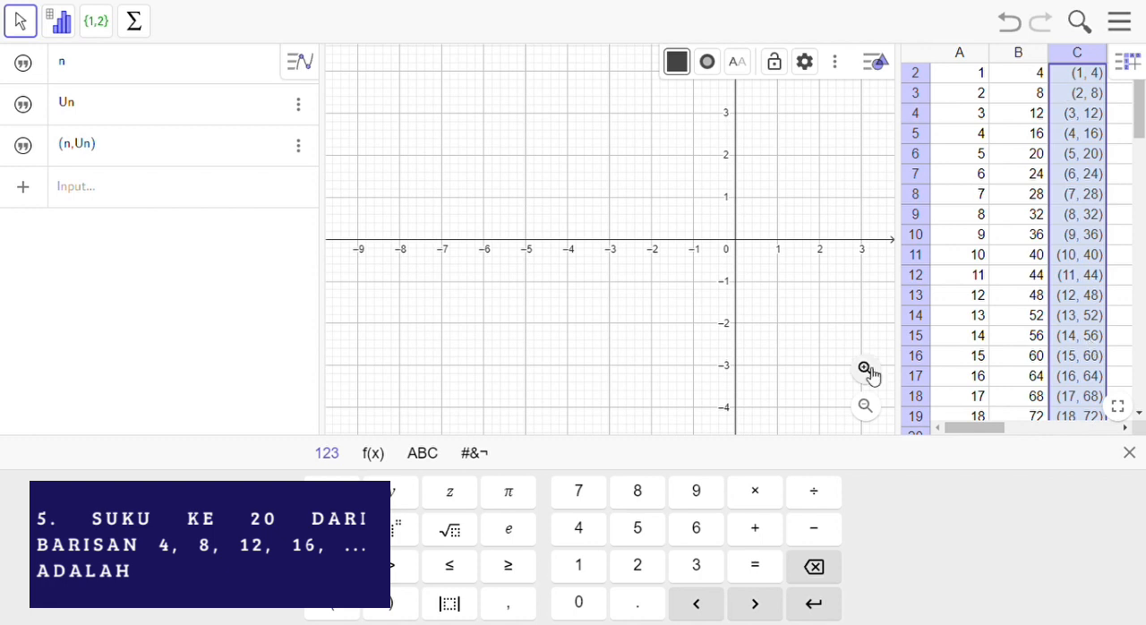
# Step: Adjust the graph view to fit all the plotted points from C2 to C21
pyautogui.click(867, 409)
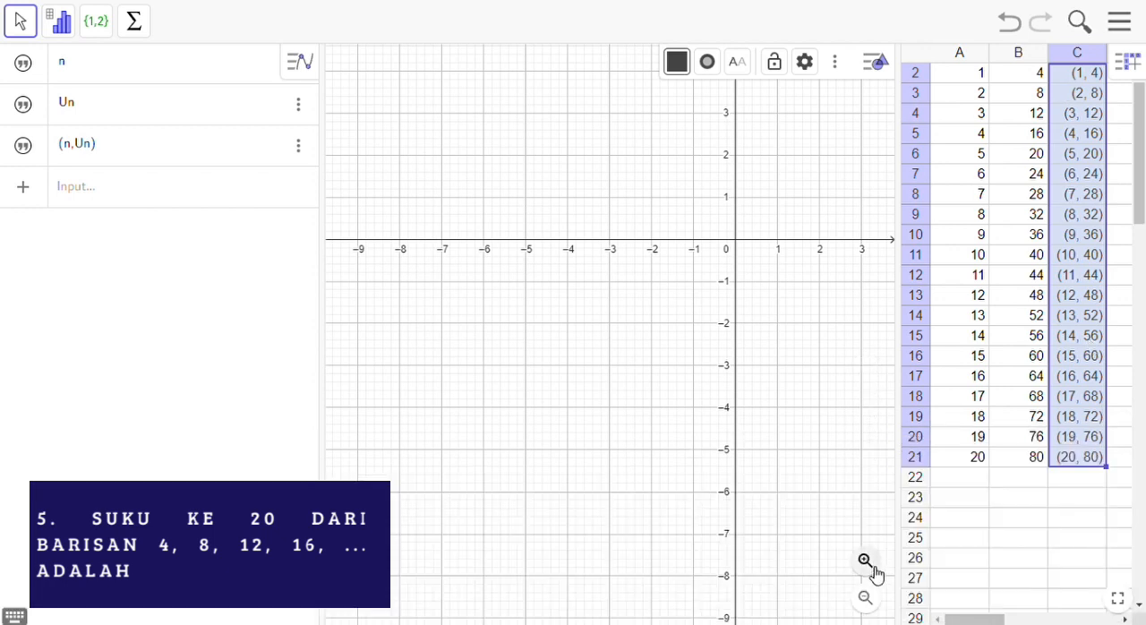
pyautogui.moveTo(811, 255); pyautogui.dragTo(641, 428)
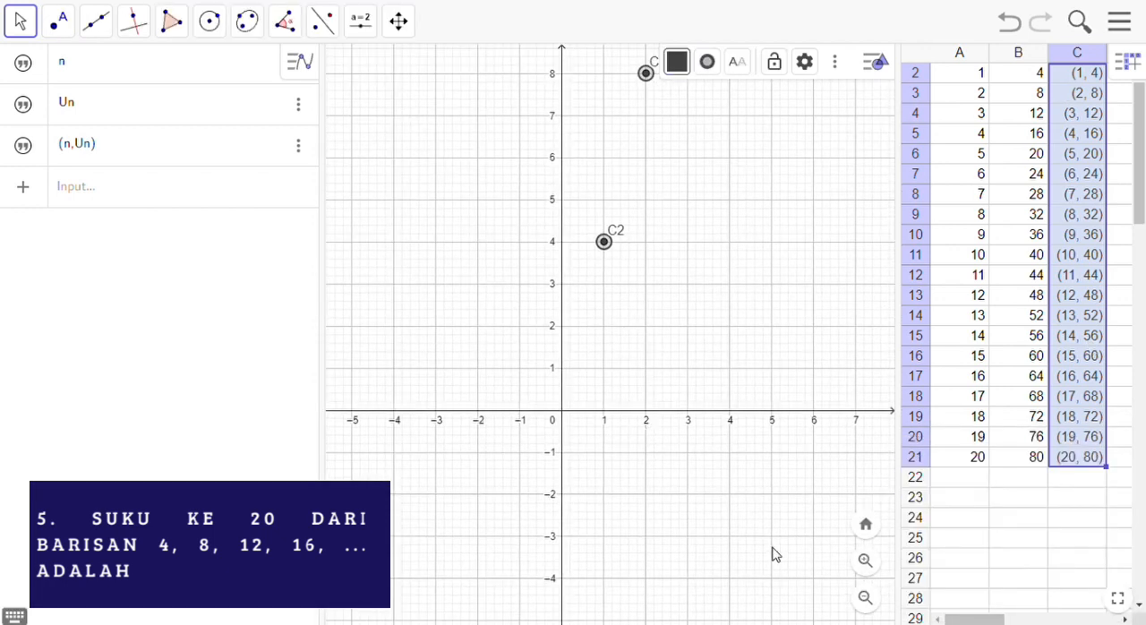
pyautogui.click(877, 601)
pyautogui.click(878, 600)
pyautogui.click(878, 600)
pyautogui.click(877, 600)
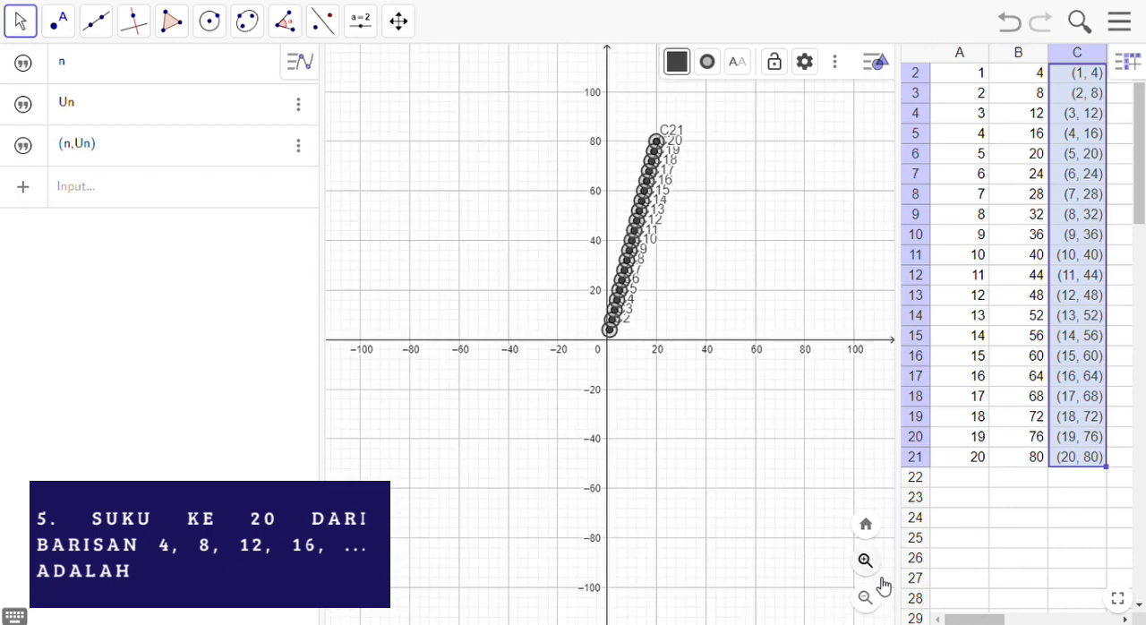
pyautogui.click(867, 560)
pyautogui.moveTo(801, 416); pyautogui.dragTo(724, 476)
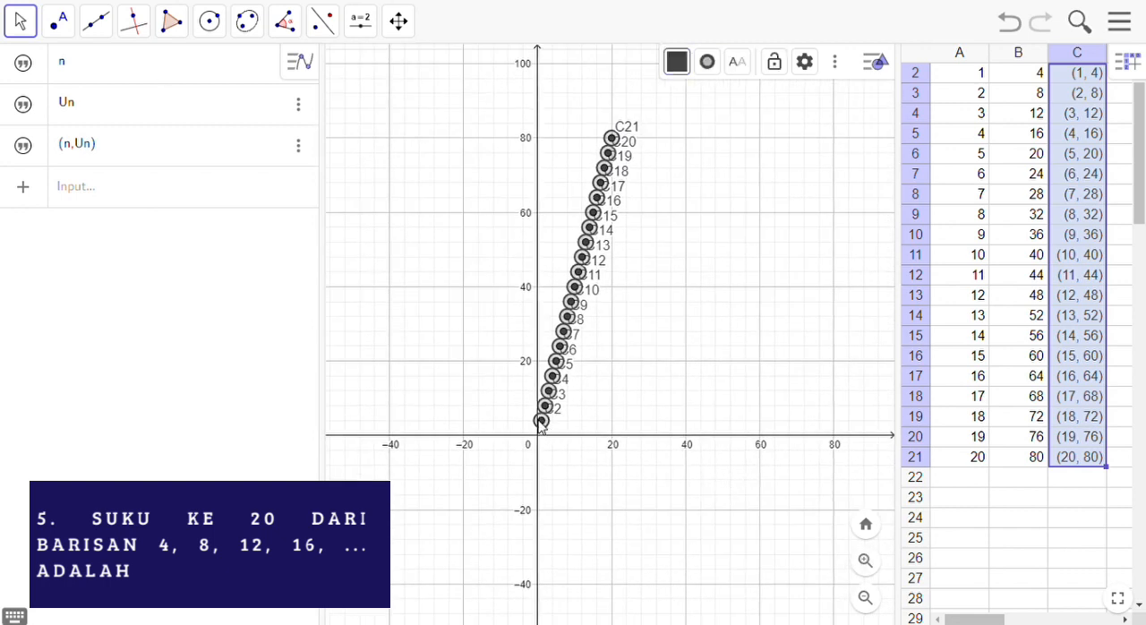
# Step: Try drawing one line through points C2 and C14 and another through points C21 and C2
pyautogui.click(108, 31)
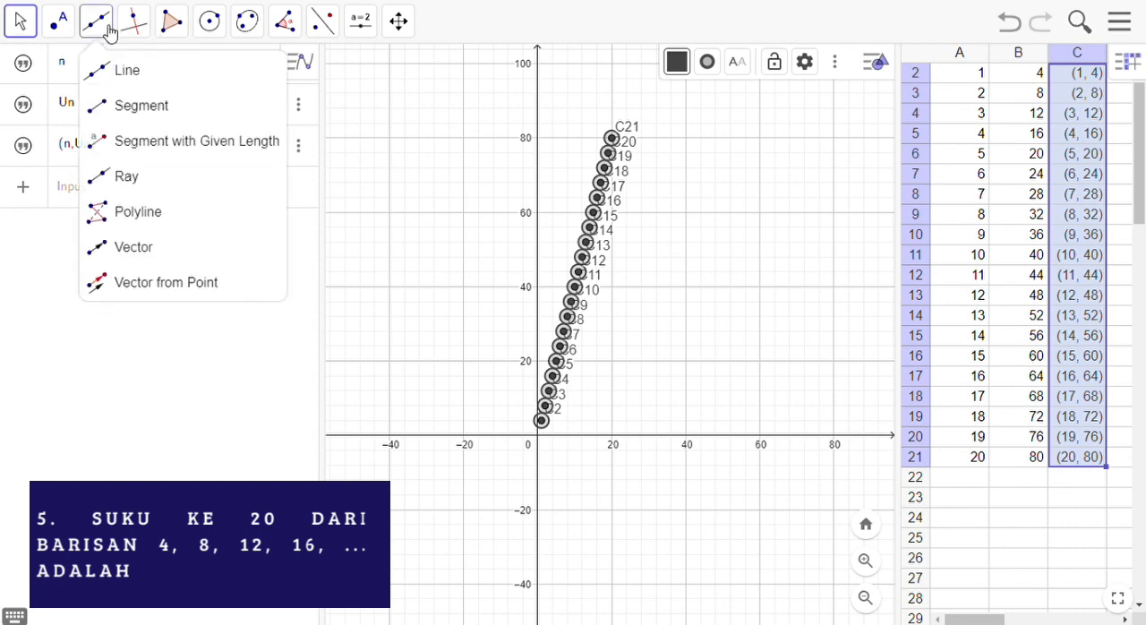
pyautogui.click(168, 78)
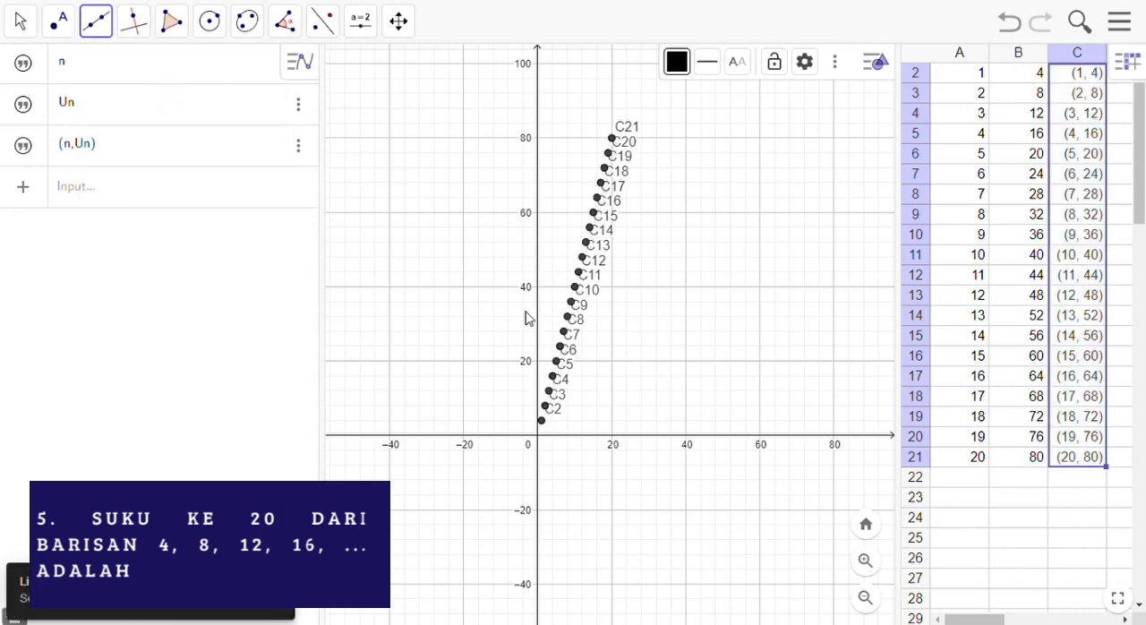
pyautogui.click(542, 420)
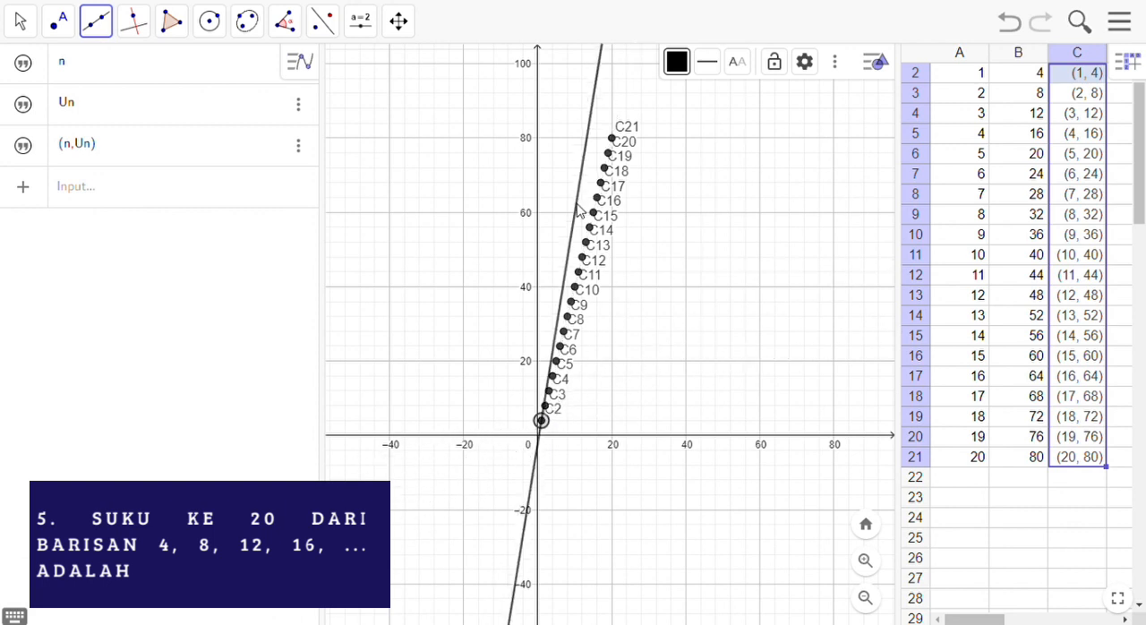
pyautogui.click(601, 229)
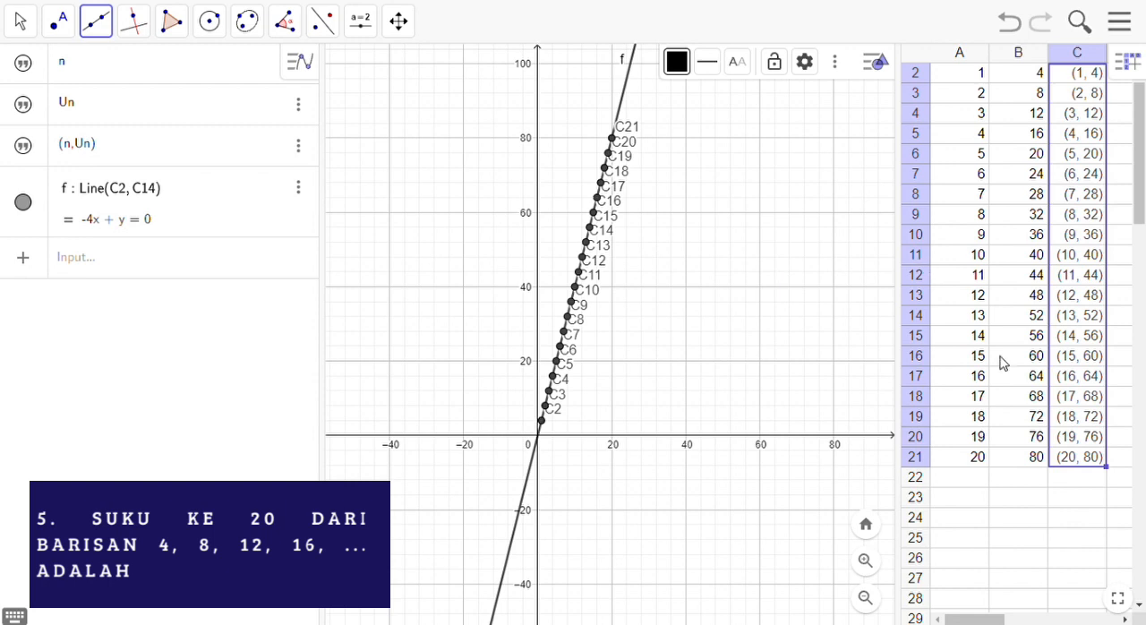
pyautogui.click(613, 140)
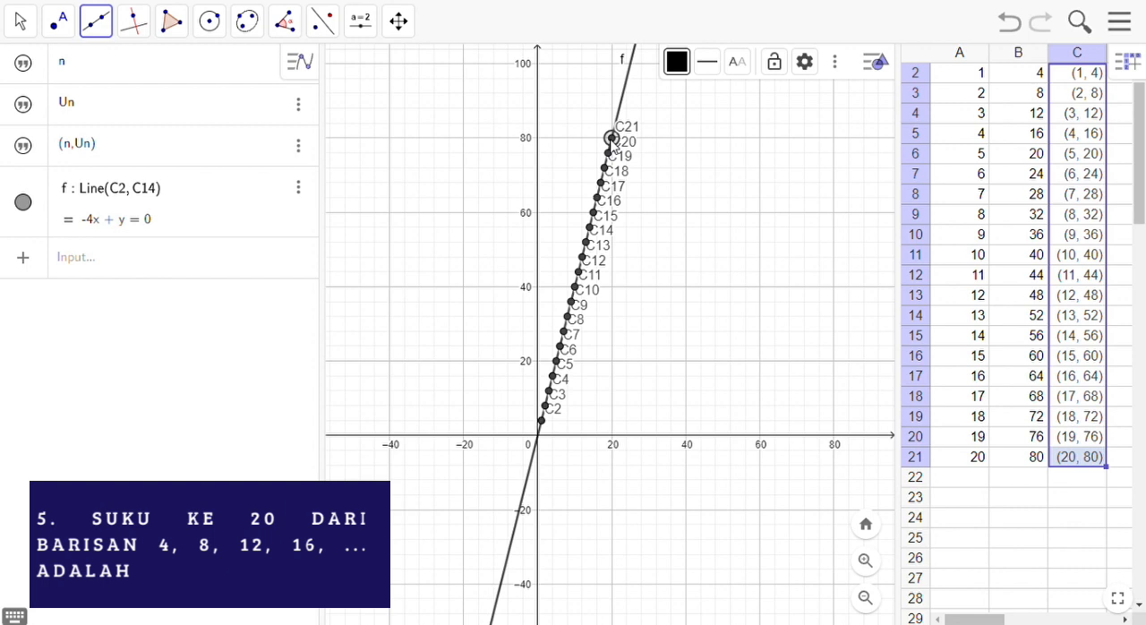
pyautogui.click(541, 420)
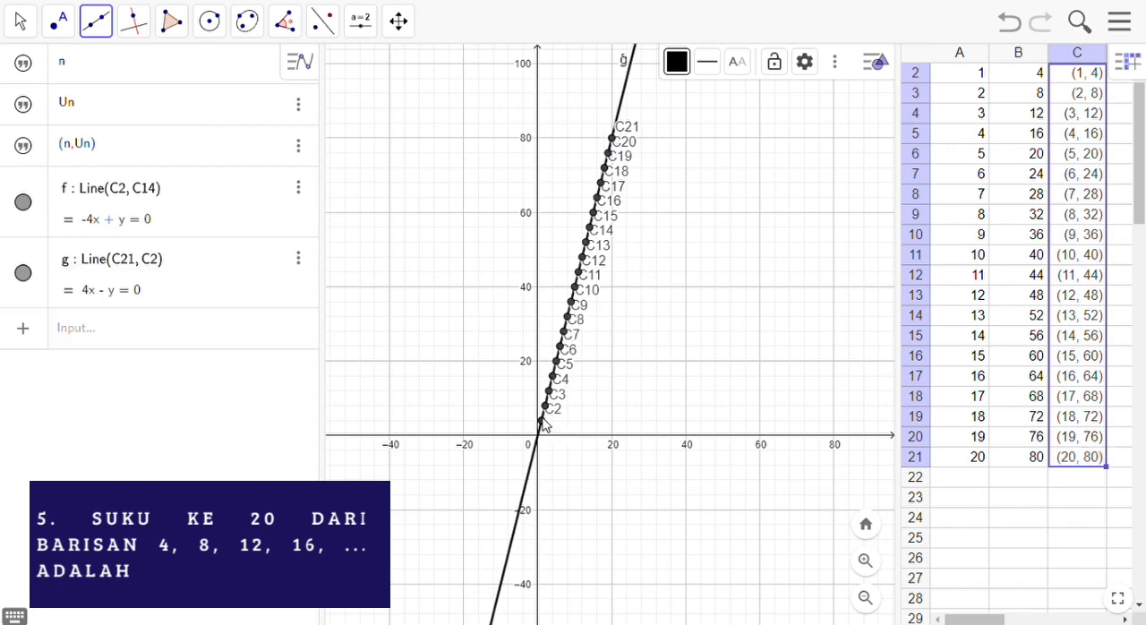
# Step: Delete both lines drawn through the plotted points
pyautogui.click(309, 266)
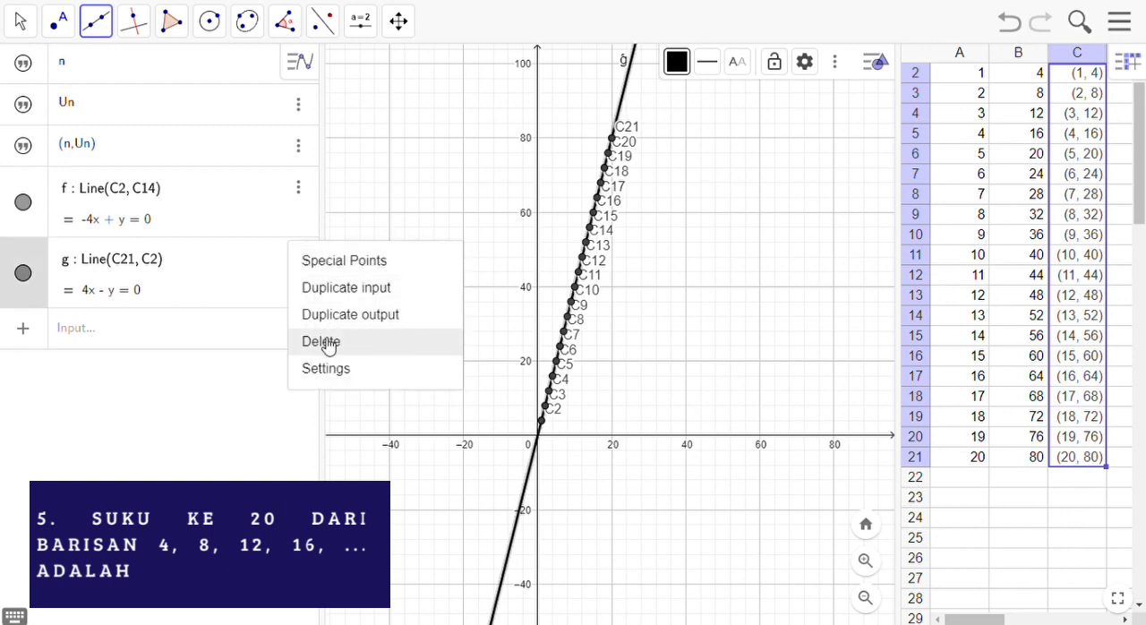
pyautogui.click(321, 343)
pyautogui.click(298, 188)
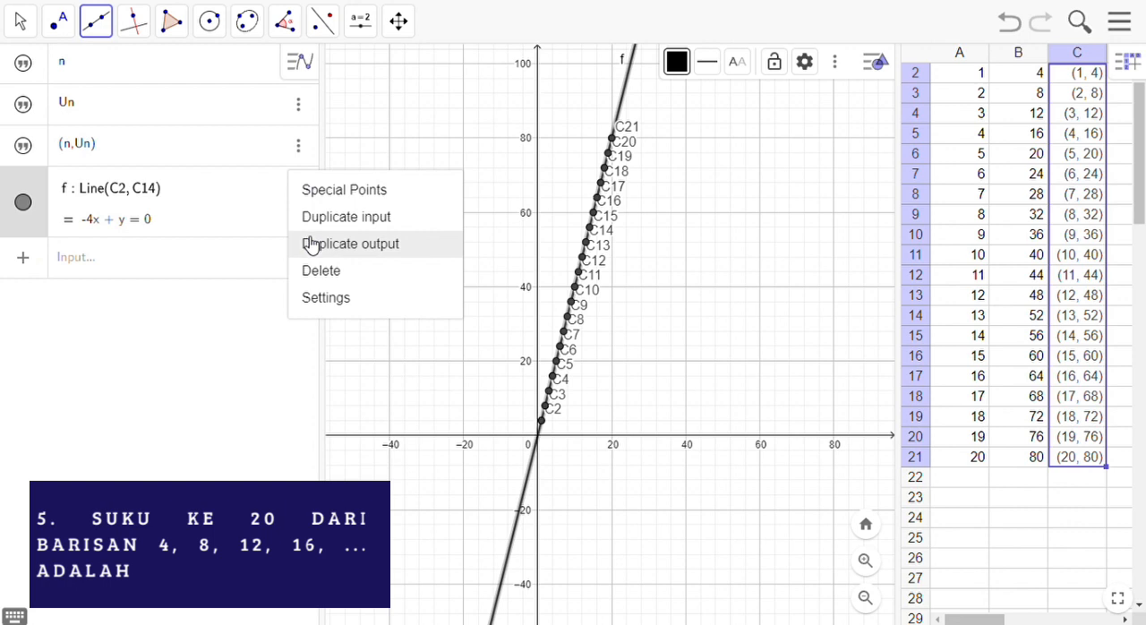
pyautogui.click(315, 271)
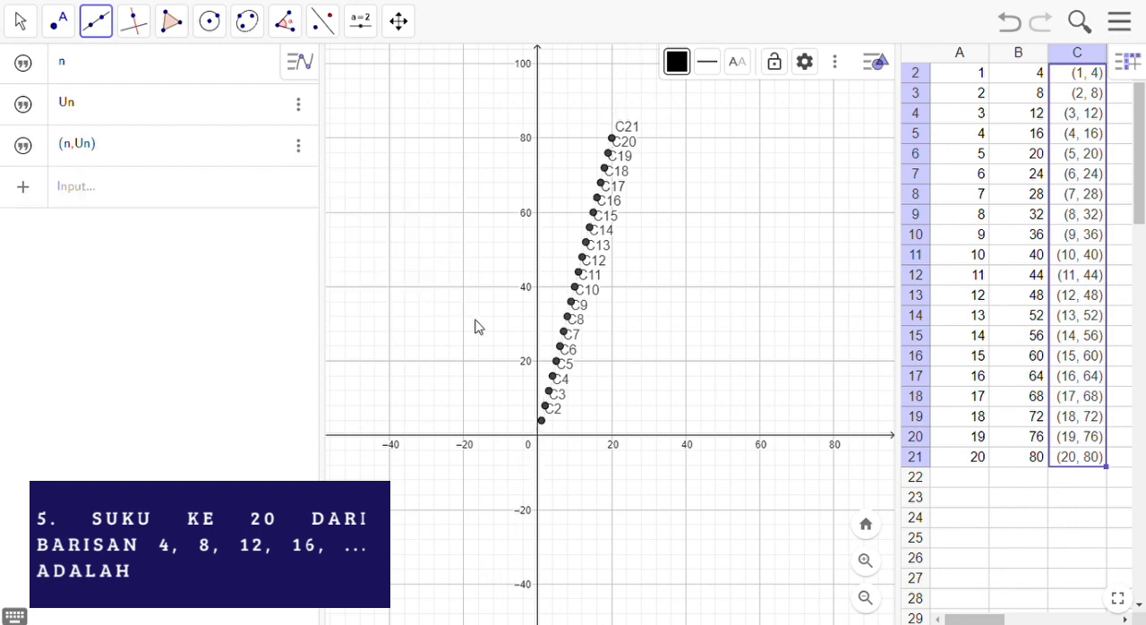
# Step: Draw a line through points C2 and C21, and select the 20th term's cells A21 to B21
pyautogui.click(543, 422)
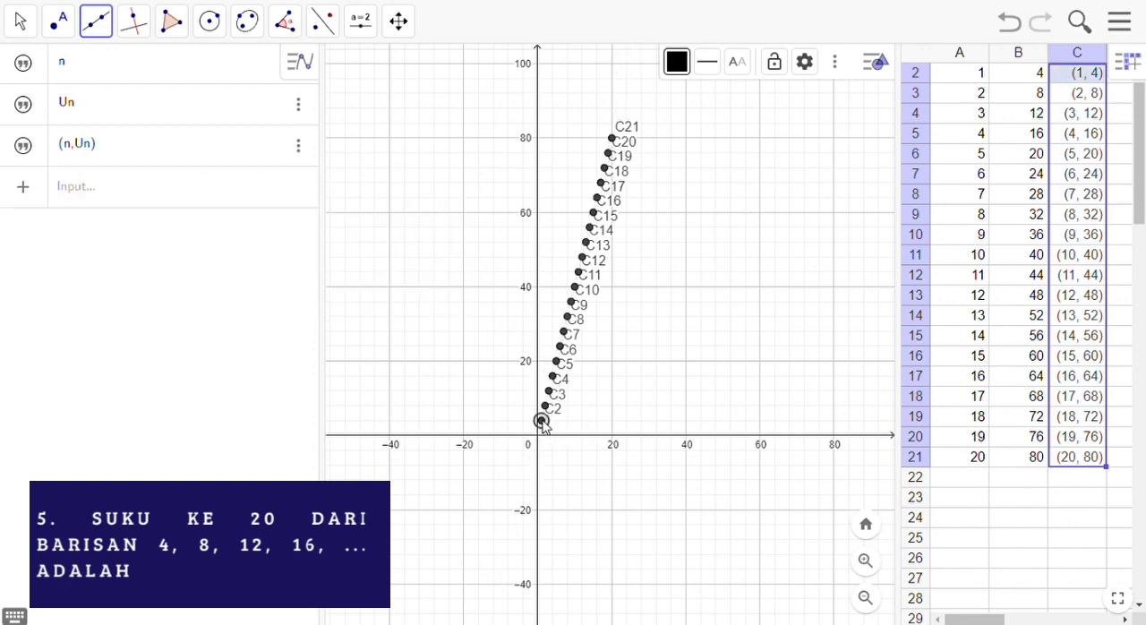
pyautogui.click(615, 138)
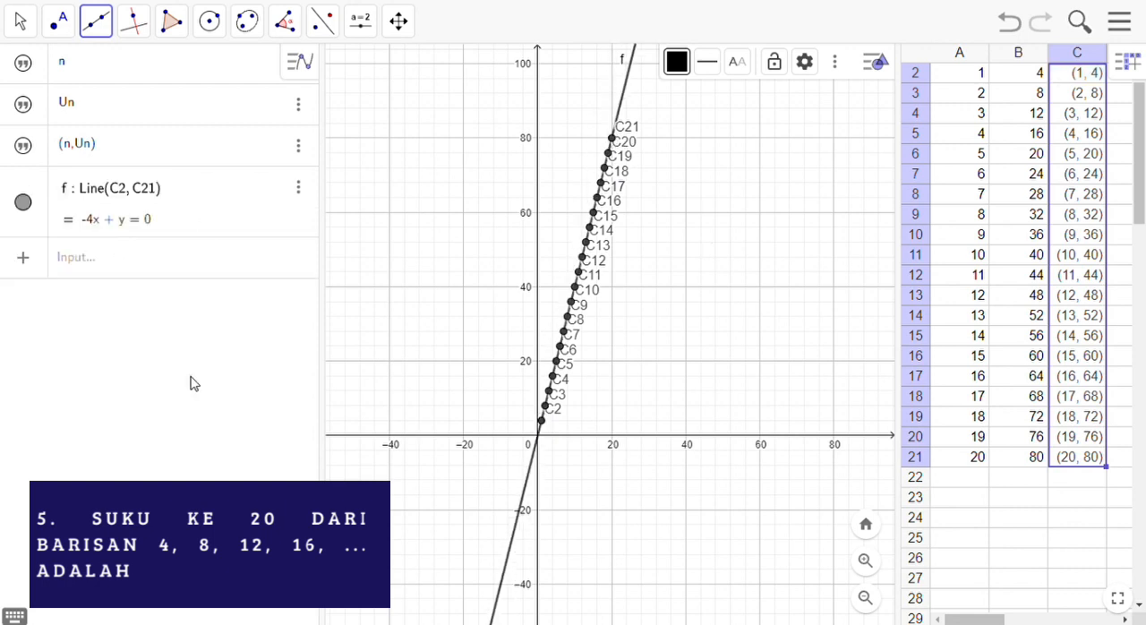
pyautogui.click(976, 462)
pyautogui.click(1026, 461)
pyautogui.click(970, 460)
pyautogui.hotkey('shift', 'Right')
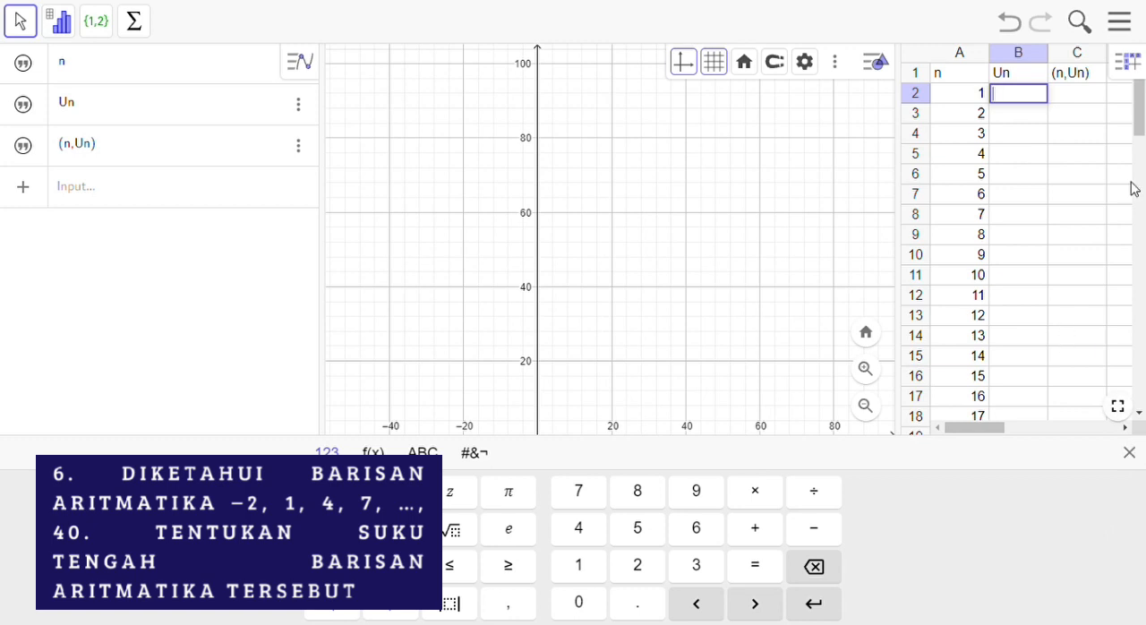
# Step: Clear the term numbers 16 to 20 from cells A17 to A21
pyautogui.moveTo(1140, 95); pyautogui.dragTo(1140, 101)
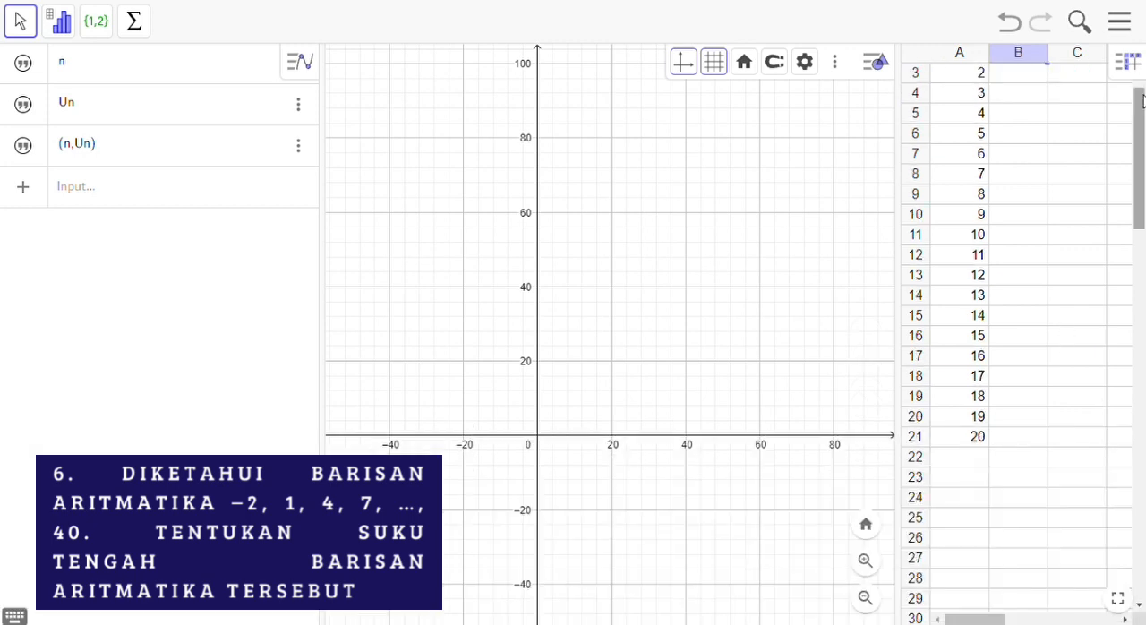
pyautogui.click(974, 435)
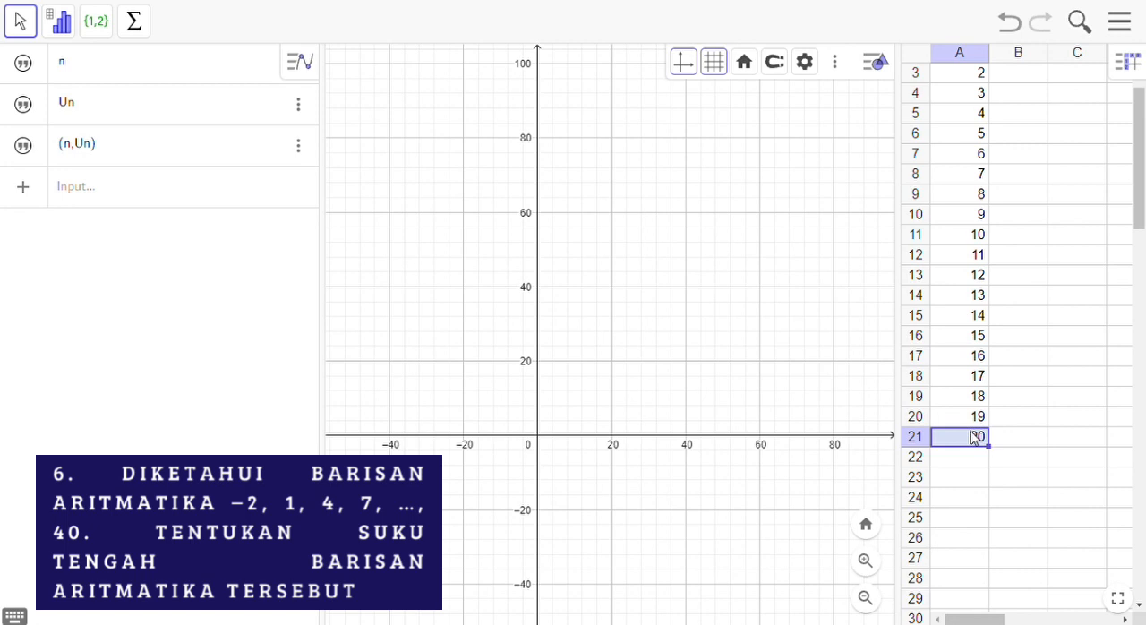
pyautogui.hotkey('shift', 'Up')
pyautogui.hotkey('shift', 'Up')
pyautogui.hotkey('shift', 'Up')
pyautogui.hotkey('shift', 'Up')
pyautogui.press('Delete')
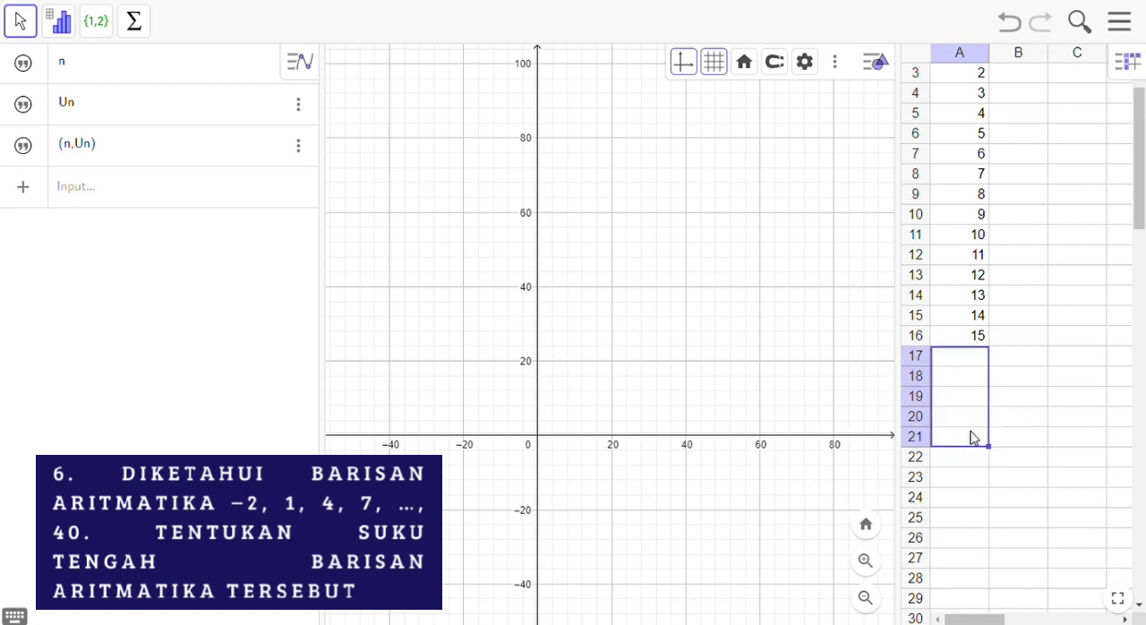
# Step: Enter the first term -2 in cell B2
pyautogui.press('Right')
pyautogui.press('Up')
pyautogui.press('Up')
pyautogui.press('Up')
pyautogui.press('Up')
pyautogui.press('Up')
pyautogui.press('Up')
pyautogui.press('Up')
pyautogui.press('Up')
pyautogui.press('Up')
pyautogui.press('Up')
pyautogui.press('Up')
pyautogui.press('Up')
pyautogui.press('Up')
pyautogui.press('Up')
pyautogui.press('Up')
pyautogui.press('Up')
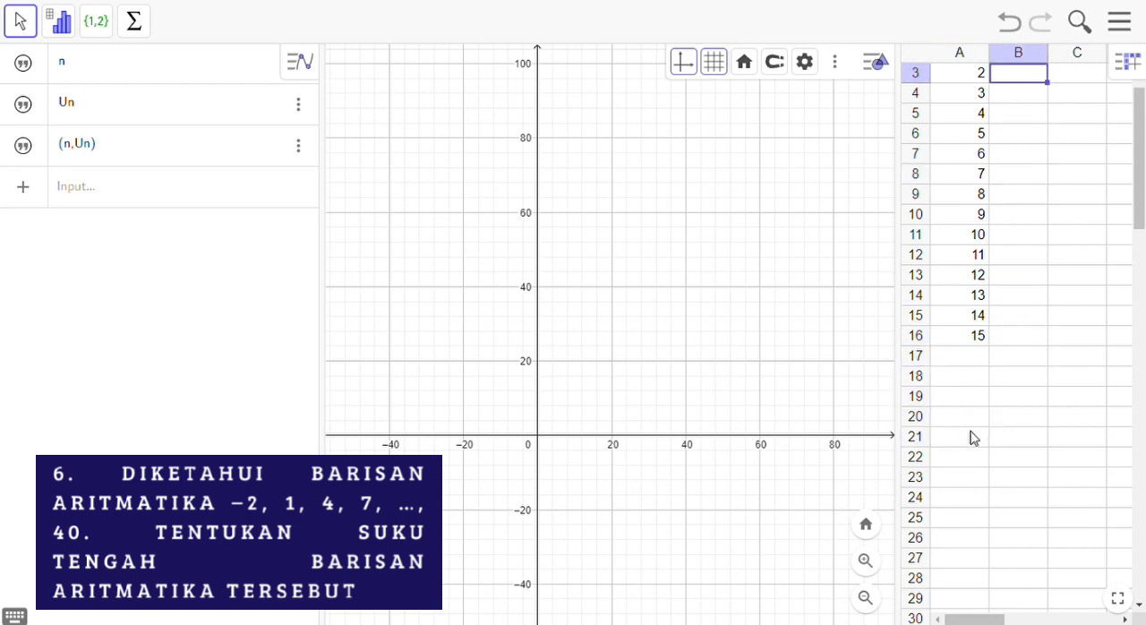
pyautogui.press('Down')
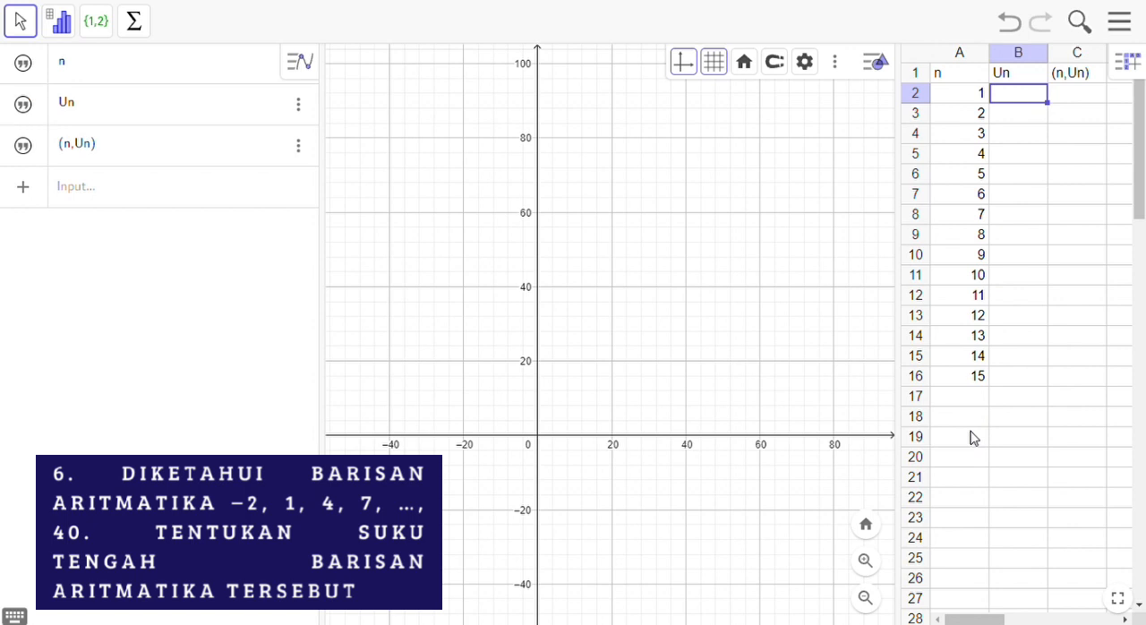
pyautogui.write('-2')
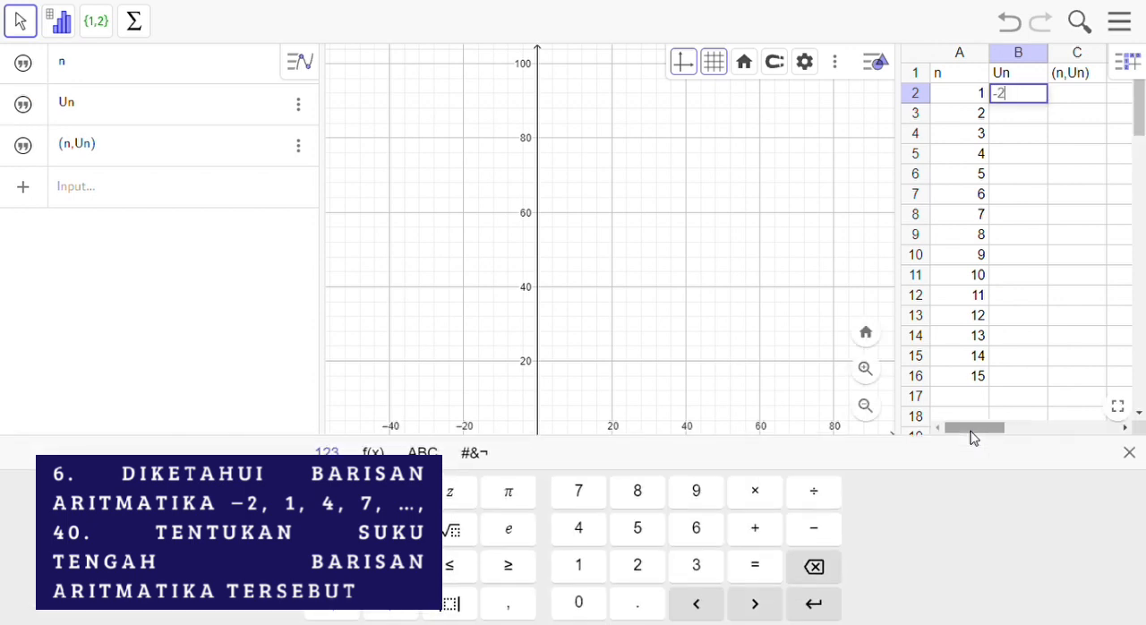
pyautogui.press('Return')
# Step: Enter the term formula =(-2)+(A3-1)*3 in cell B3 and fill it down to B16
pyautogui.write('=(-2')
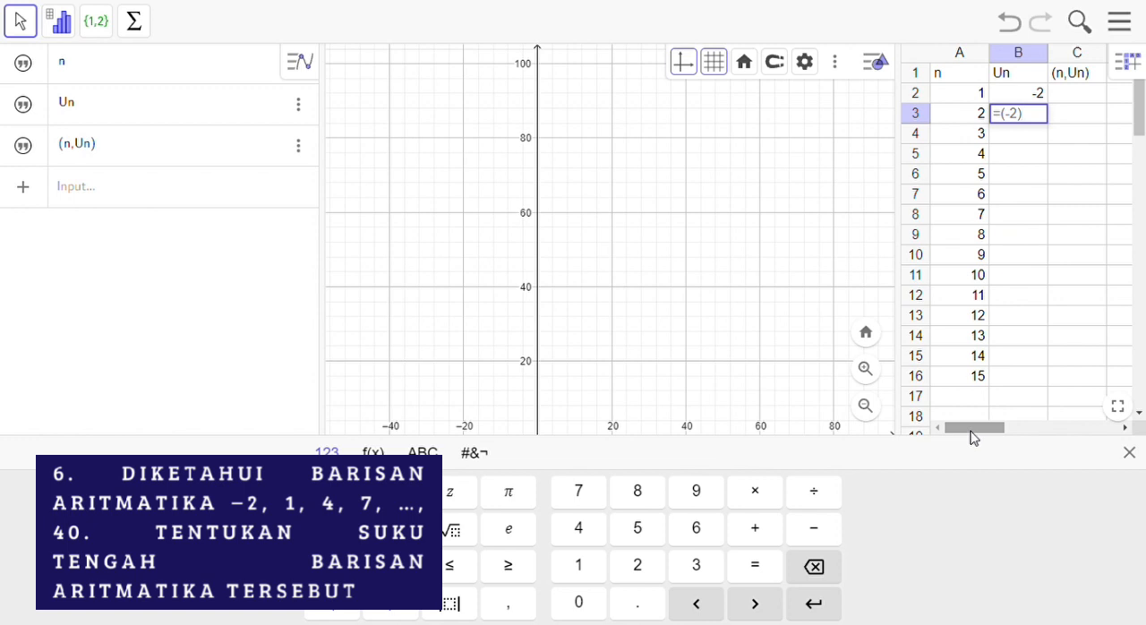
pyautogui.write('+(A3')
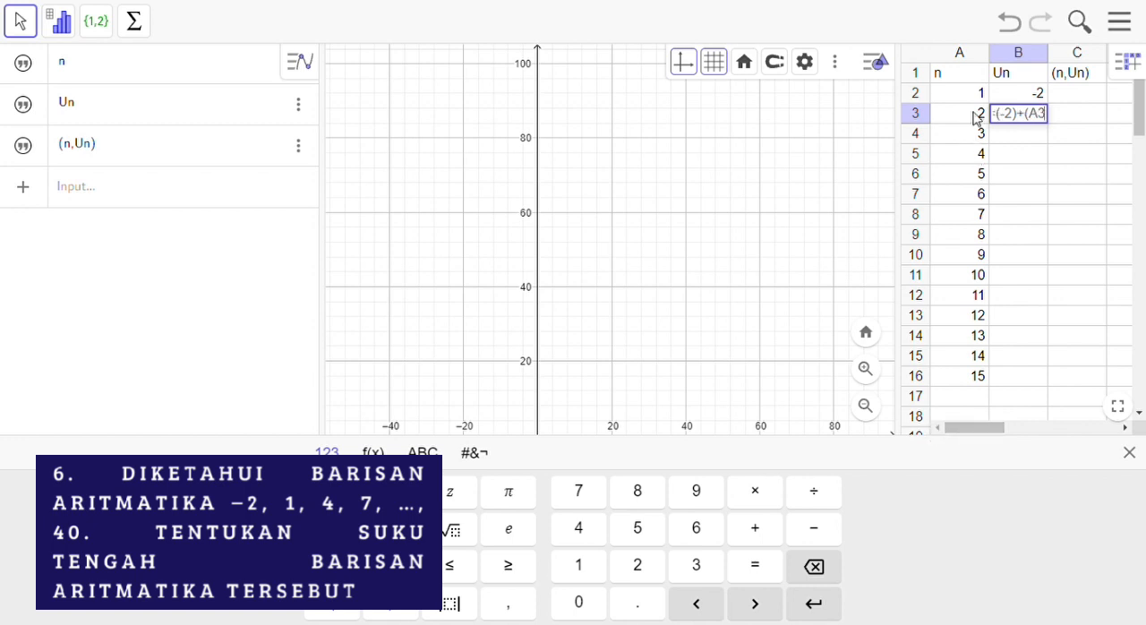
pyautogui.write('-1)*3')
pyautogui.press('Return')
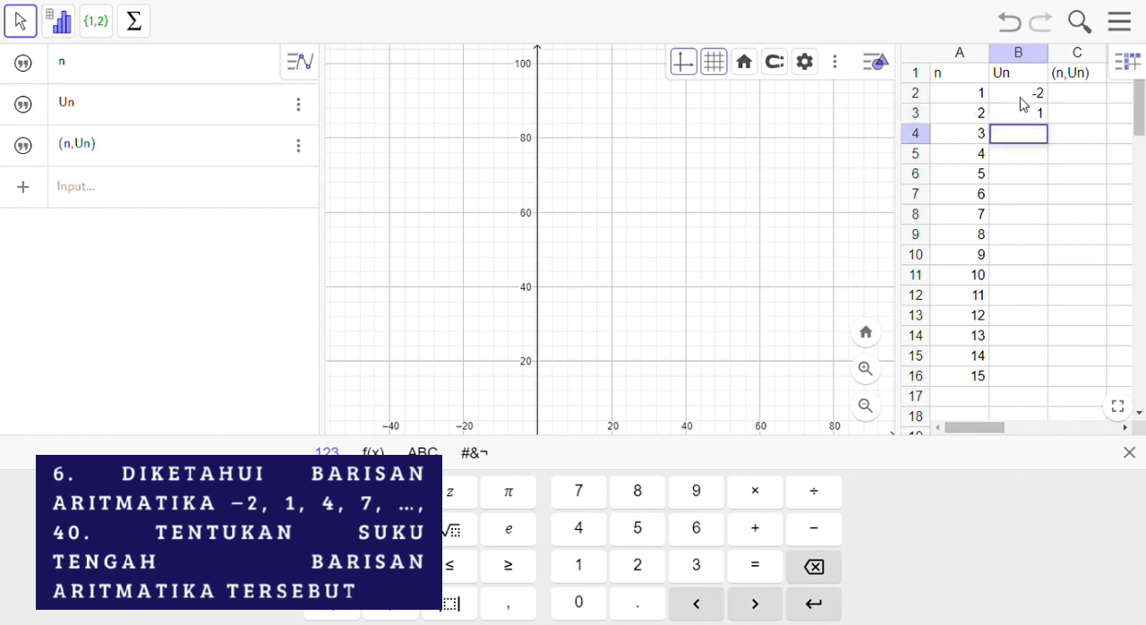
pyautogui.click(1040, 120)
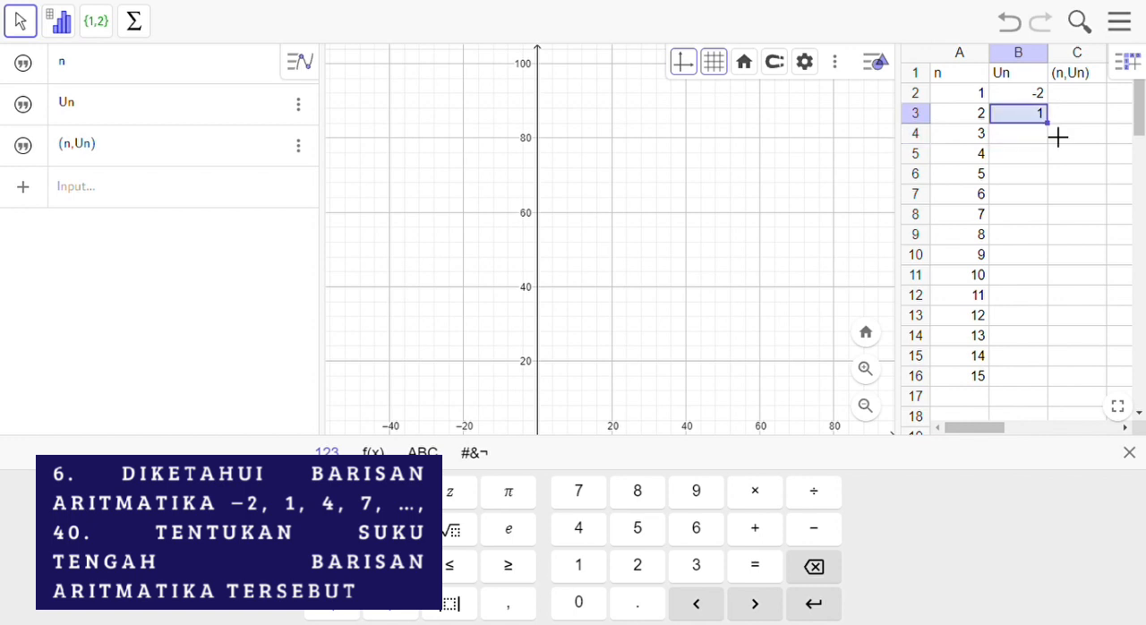
pyautogui.moveTo(1049, 125); pyautogui.dragTo(1048, 377)
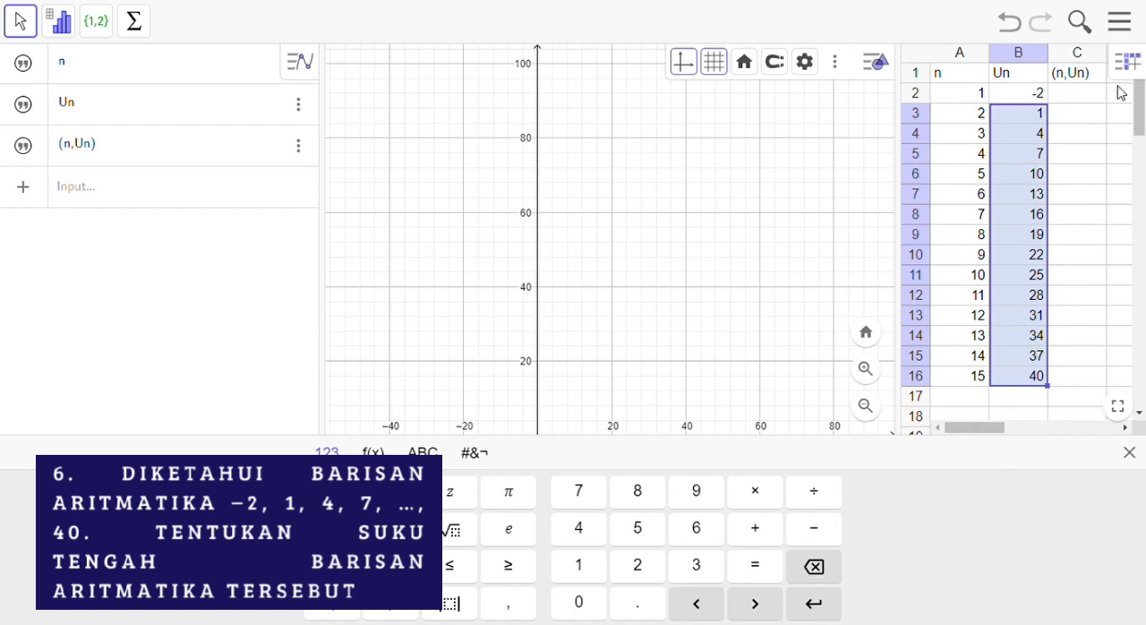
# Step: Enter the label Suku Tengah in cell A17 and widen column A to fit it
pyautogui.click(966, 405)
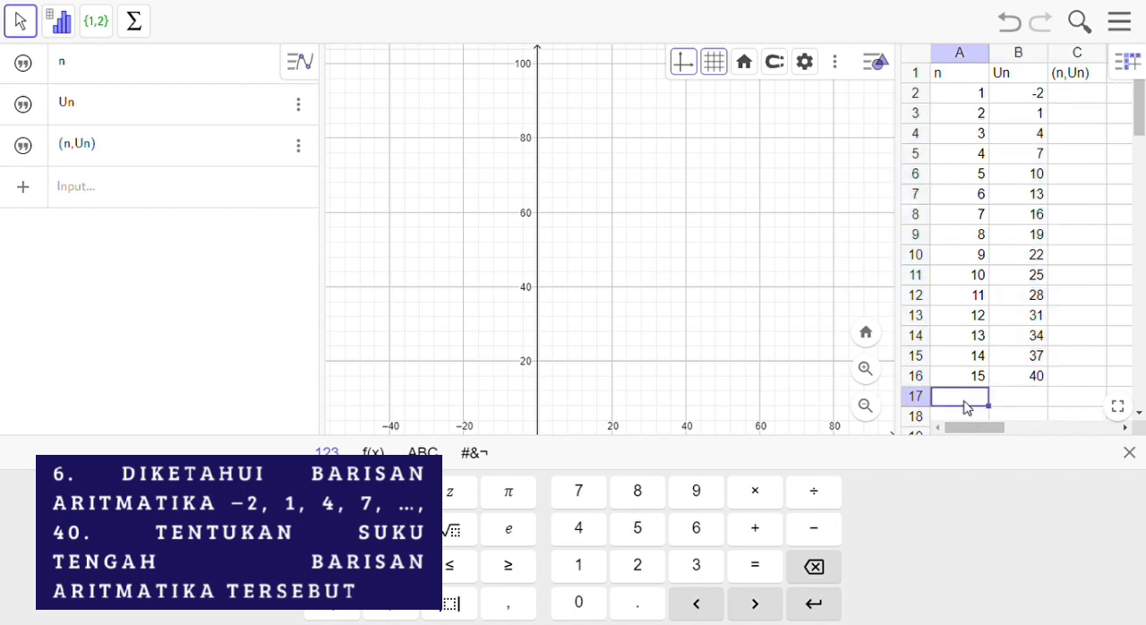
pyautogui.write('Suku Tengah')
pyautogui.moveTo(988, 59); pyautogui.dragTo(1027, 62)
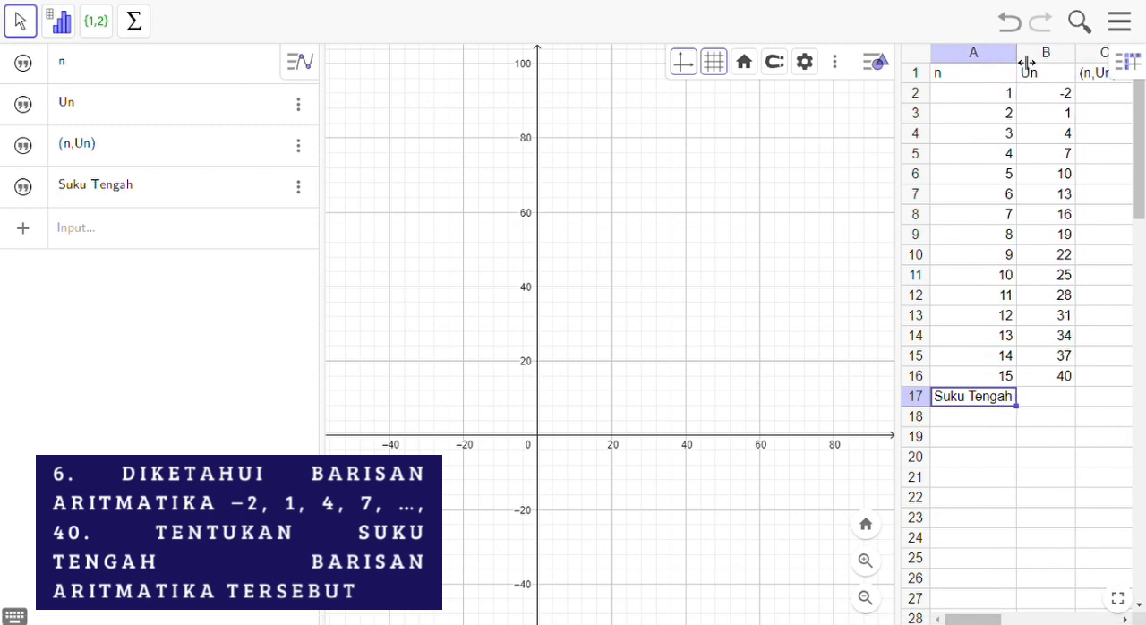
# Step: Calculate the middle term in cell B17 with the formula =(B2+B16)/2 and compare it with the term in row 9
pyautogui.click(1041, 403)
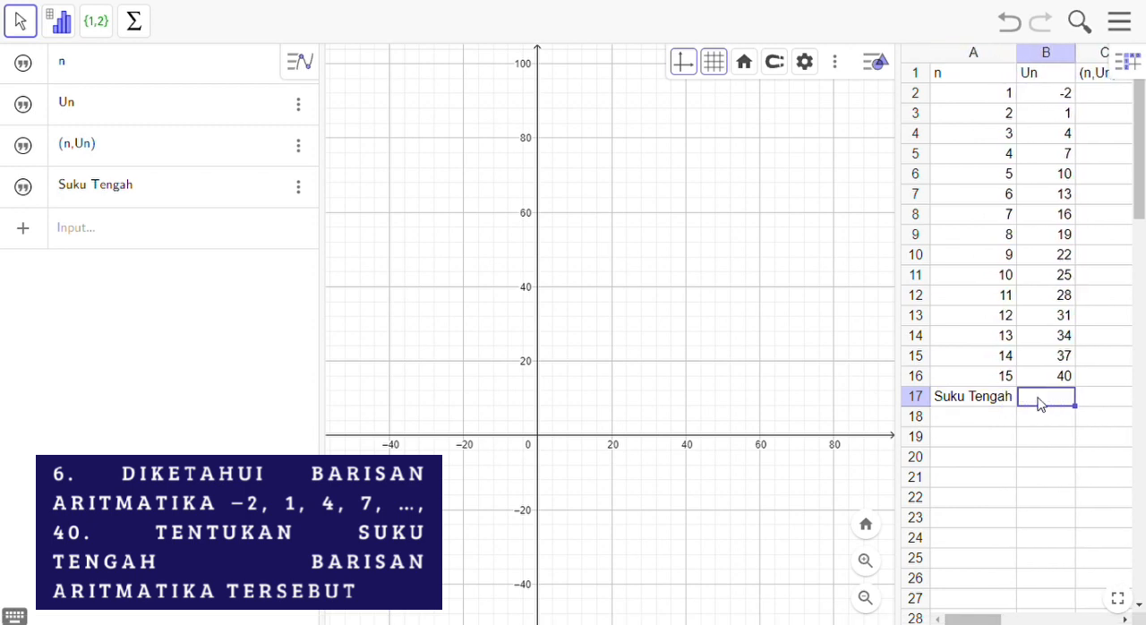
pyautogui.write('(')
pyautogui.write('=')
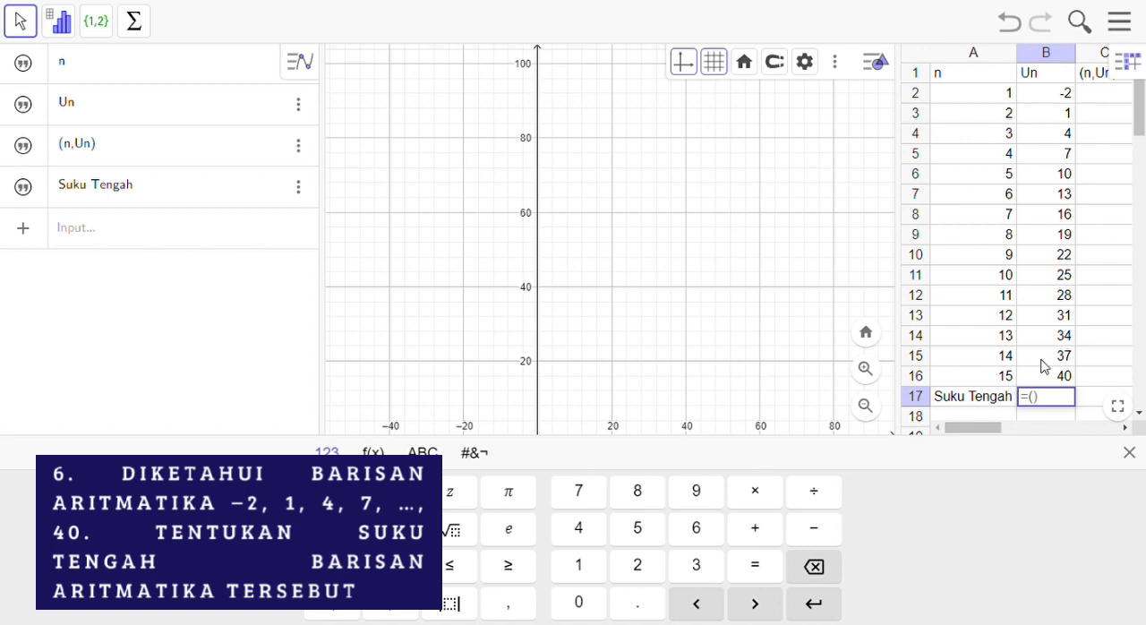
pyautogui.click(1049, 97)
pyautogui.write('+')
pyautogui.click(1057, 380)
pyautogui.write(')/2')
pyautogui.press('Return')
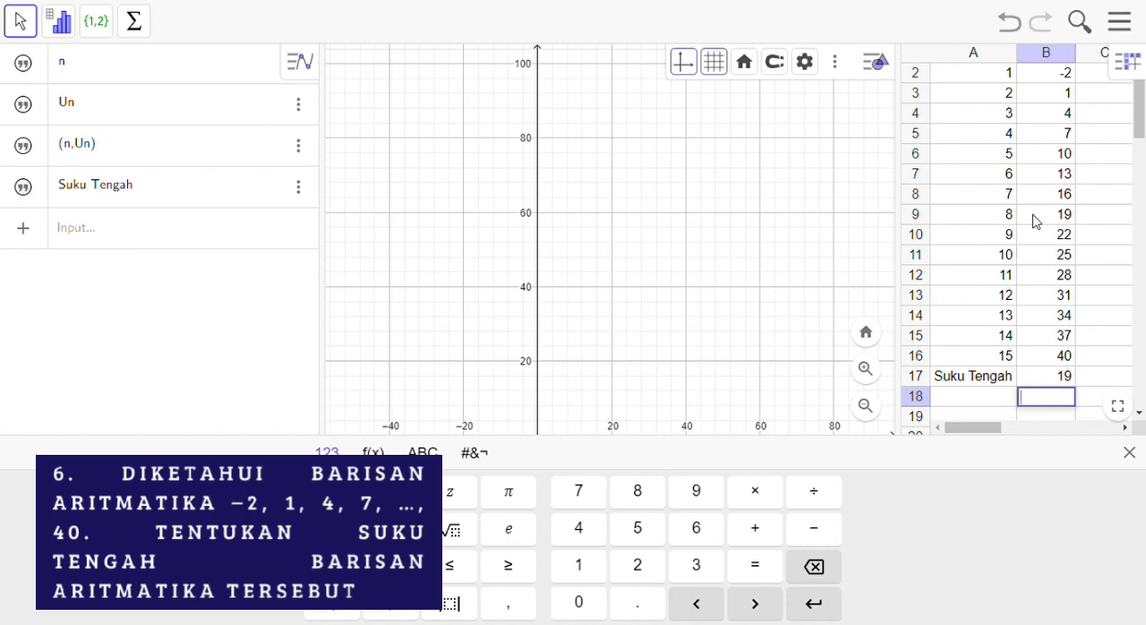
pyautogui.click(994, 220)
pyautogui.click(1031, 220)
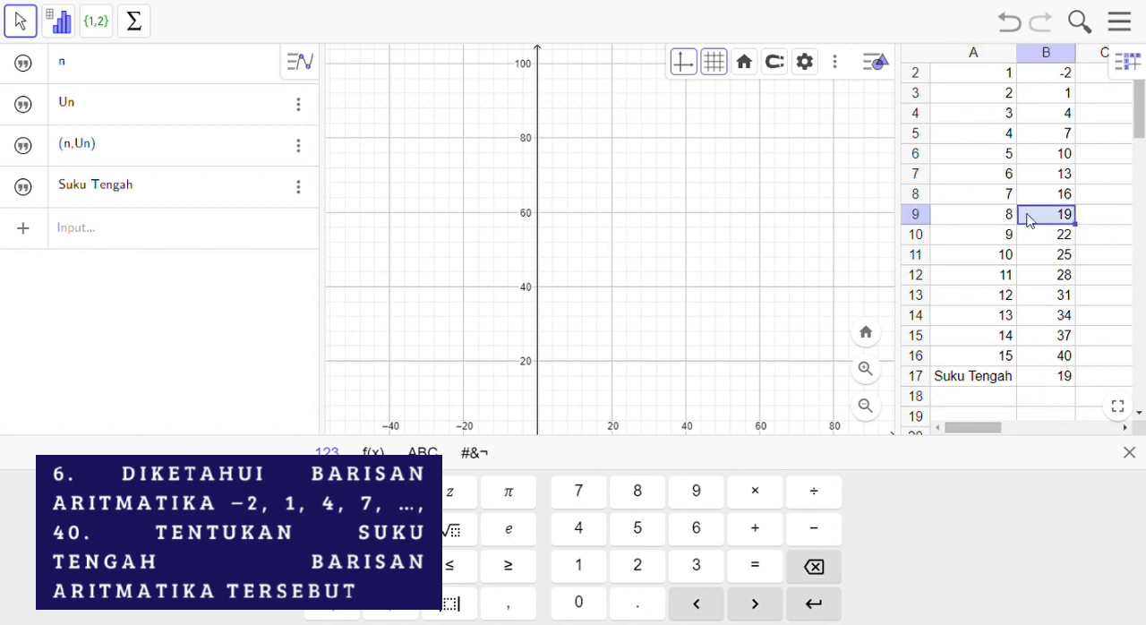
pyautogui.moveTo(1039, 414); pyautogui.dragTo(1041, 415)
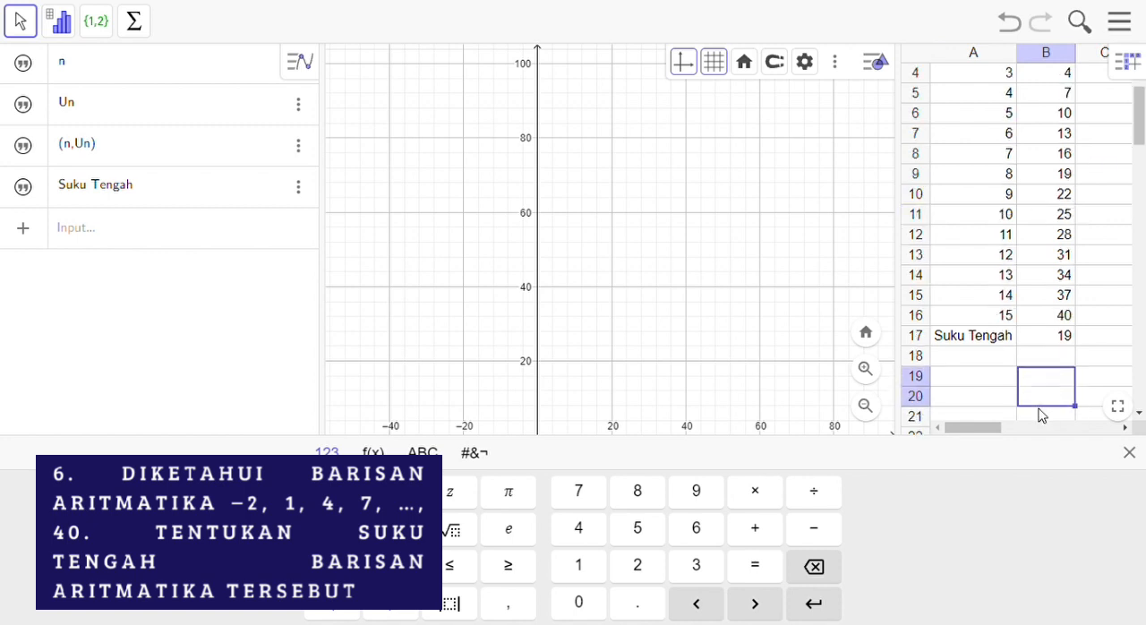
pyautogui.click(1100, 331)
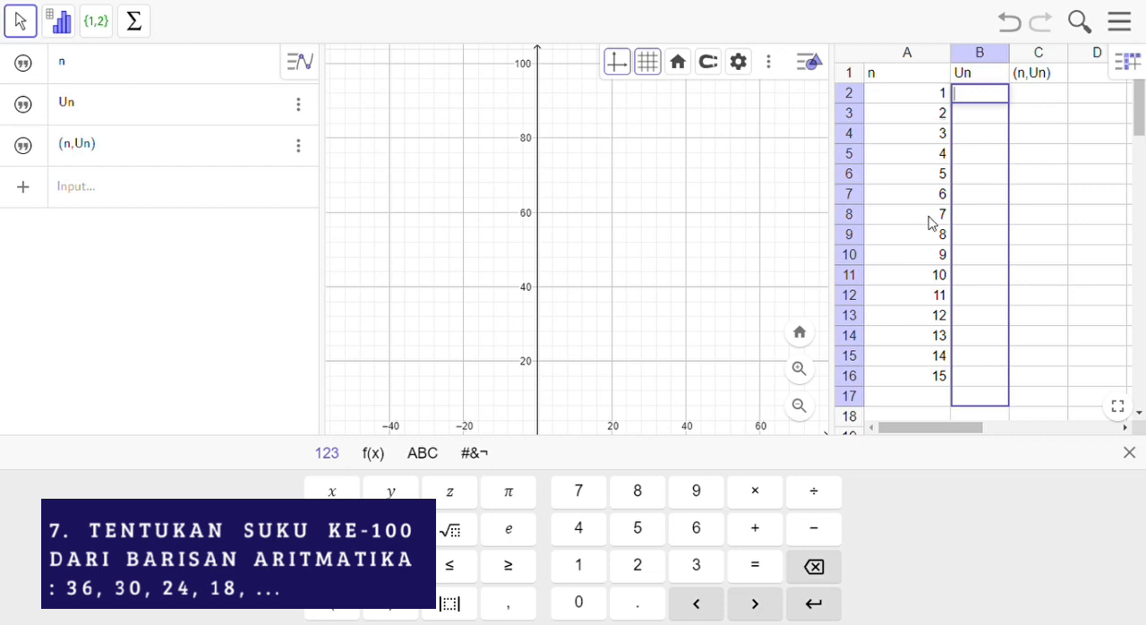
# Step: Continue the term numbers in column A from 15 in cell A16 down to 100 in cell A101
pyautogui.click(936, 377)
pyautogui.moveTo(951, 388); pyautogui.dragTo(931, 410)
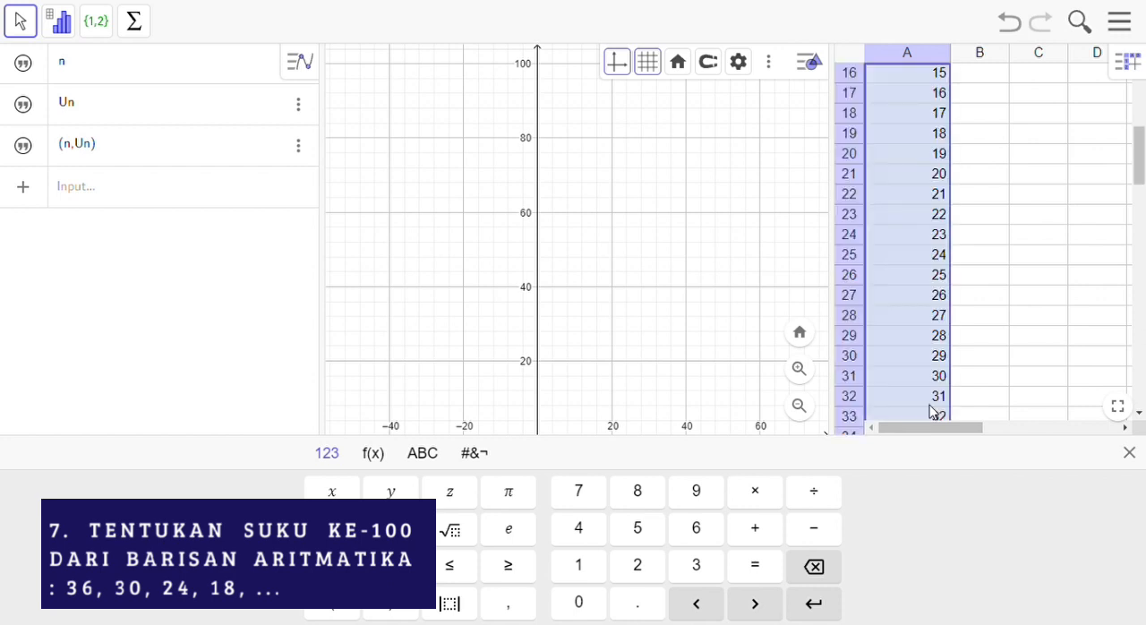
pyautogui.moveTo(1140, 166); pyautogui.dragTo(1142, 435)
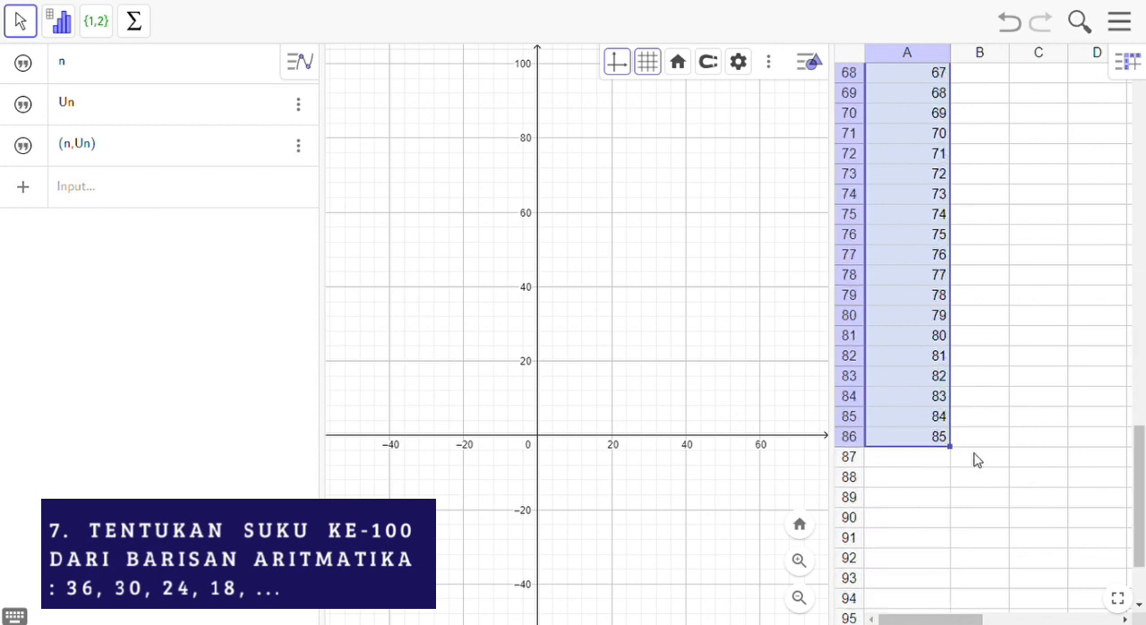
pyautogui.moveTo(961, 460); pyautogui.dragTo(938, 515)
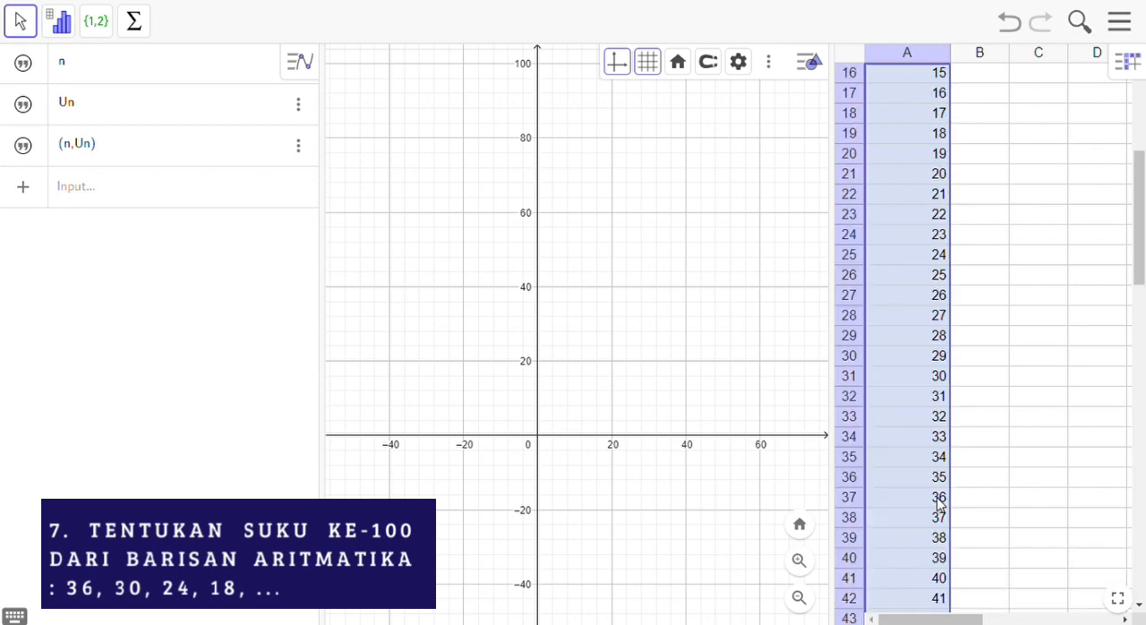
pyautogui.moveTo(1142, 265); pyautogui.dragTo(1143, 559)
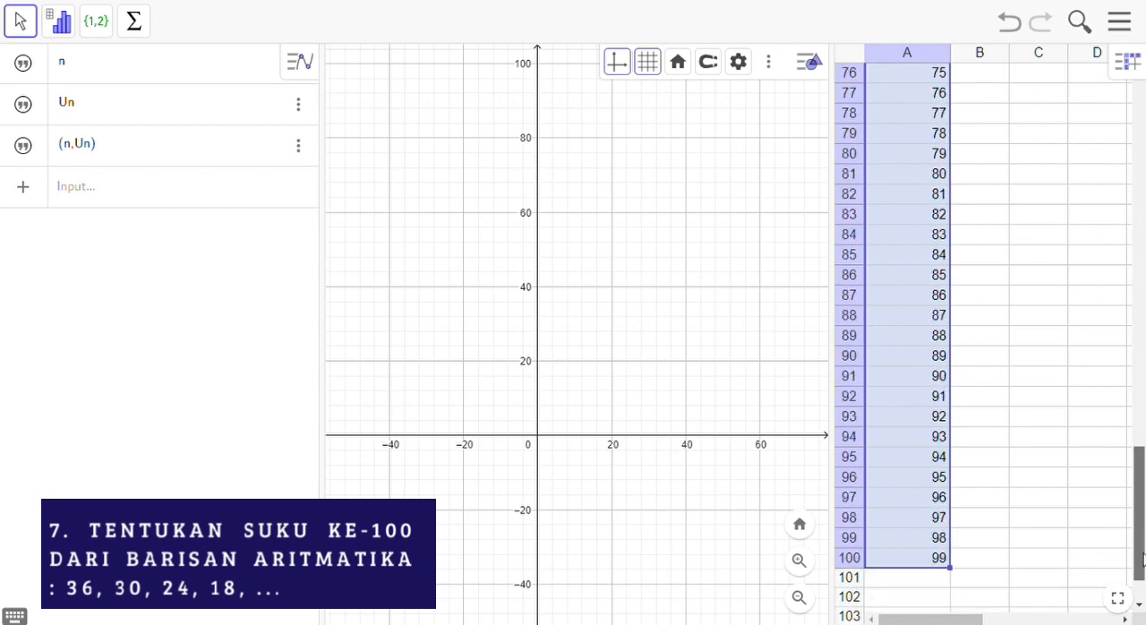
pyautogui.moveTo(949, 568); pyautogui.dragTo(951, 590)
pyautogui.moveTo(1142, 235); pyautogui.dragTo(1143, 550)
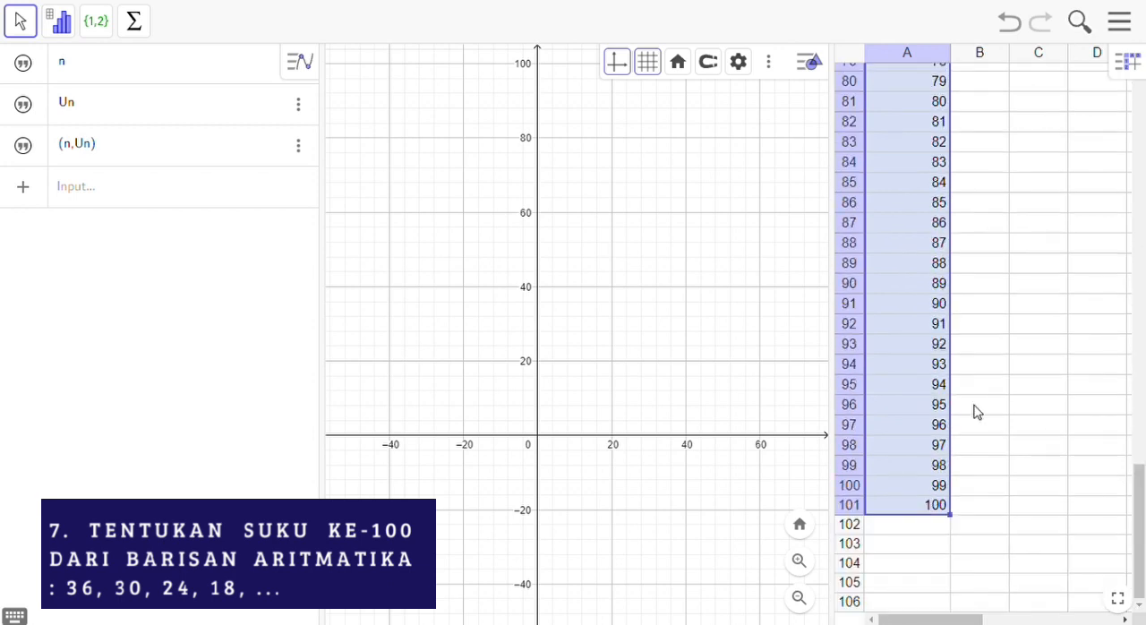
# Step: Enter the first term 36 in cell B2
pyautogui.moveTo(1141, 484); pyautogui.dragTo(1142, 98)
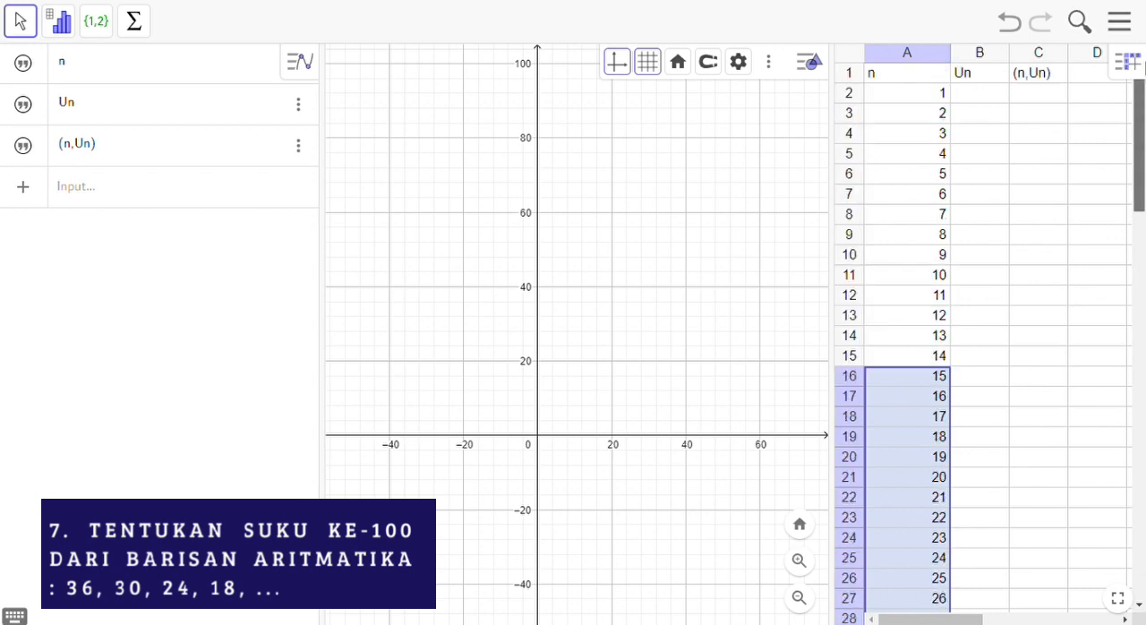
pyautogui.click(1005, 97)
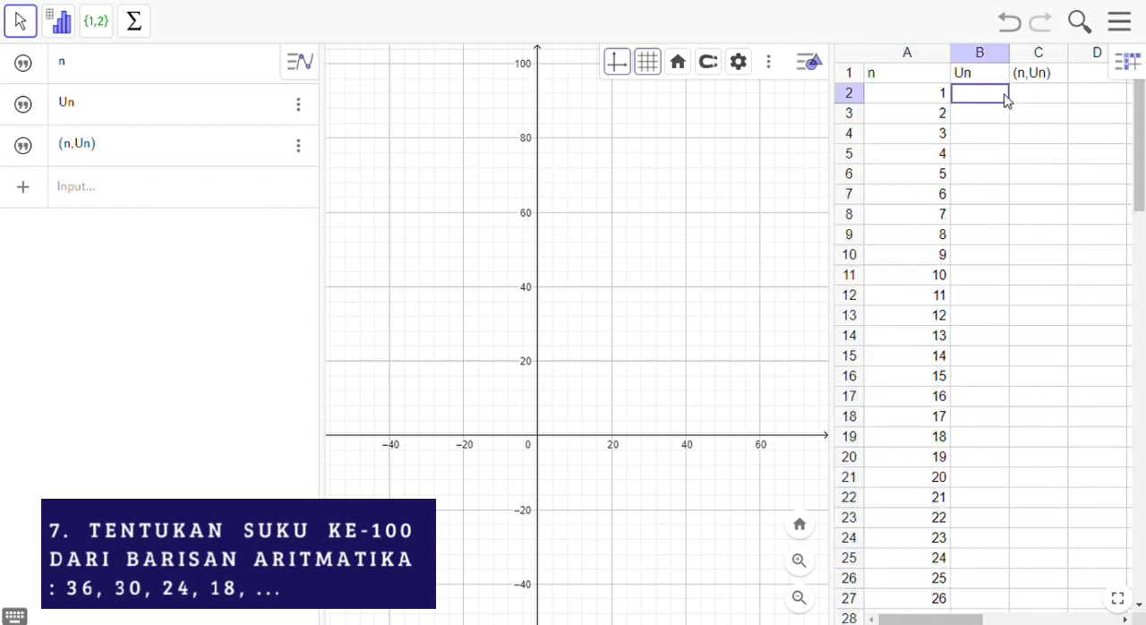
pyautogui.click(1006, 98)
pyautogui.write('36')
pyautogui.press('Return')
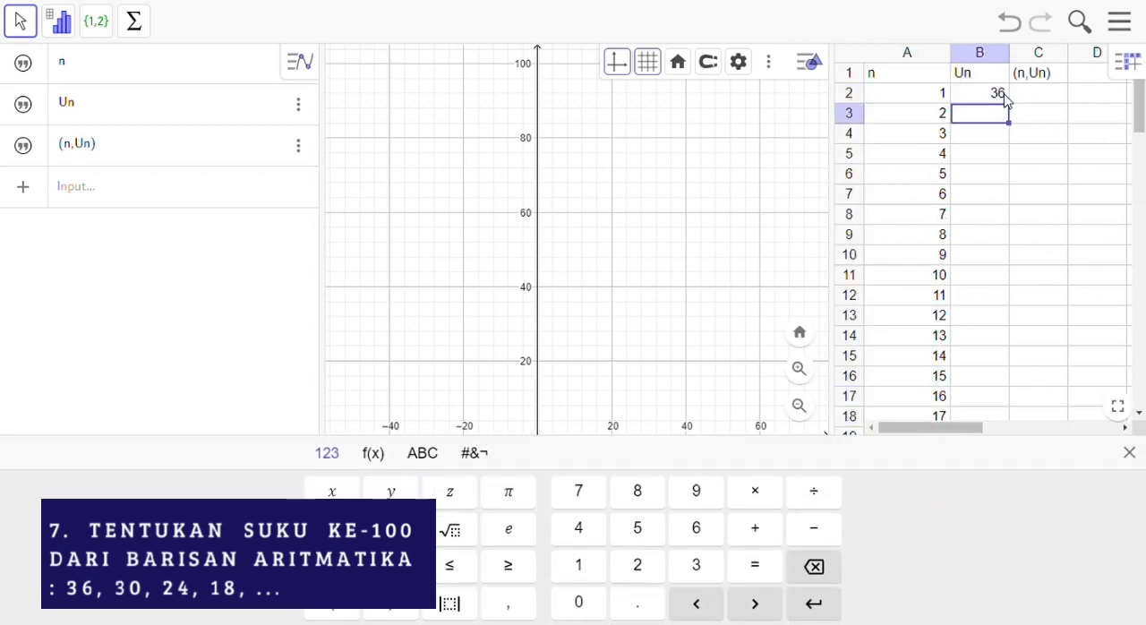
# Step: Enter the term formula =36+(A3-1)*(-6) in cell B3
pyautogui.write('=36+(')
pyautogui.click(922, 120)
pyautogui.write('-1)')
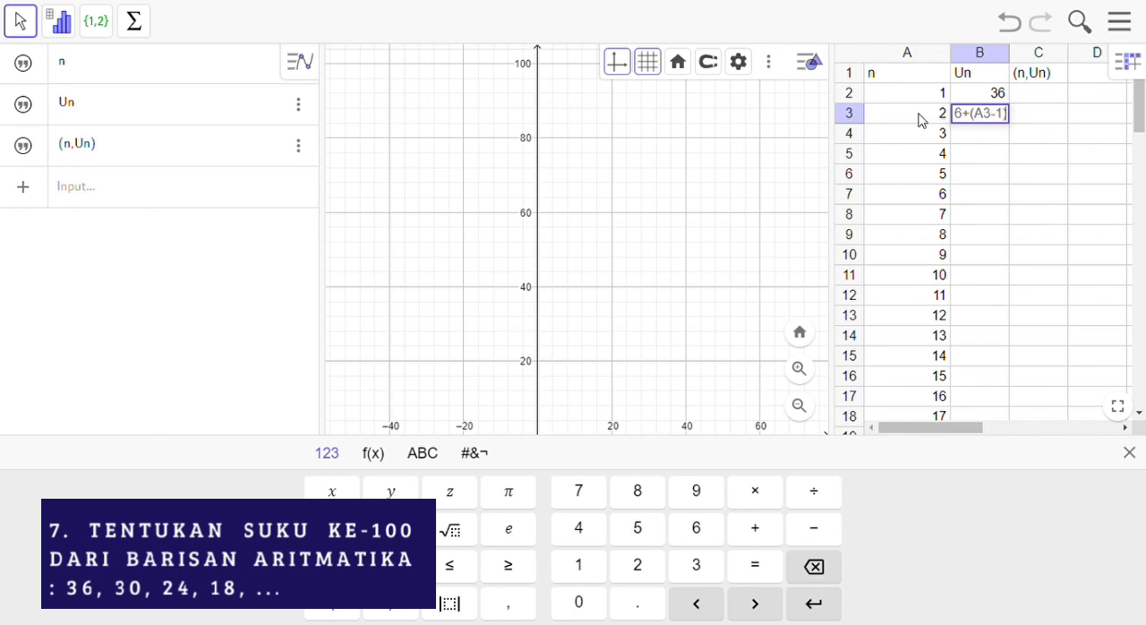
pyautogui.write('*(-6')
pyautogui.press('Return')
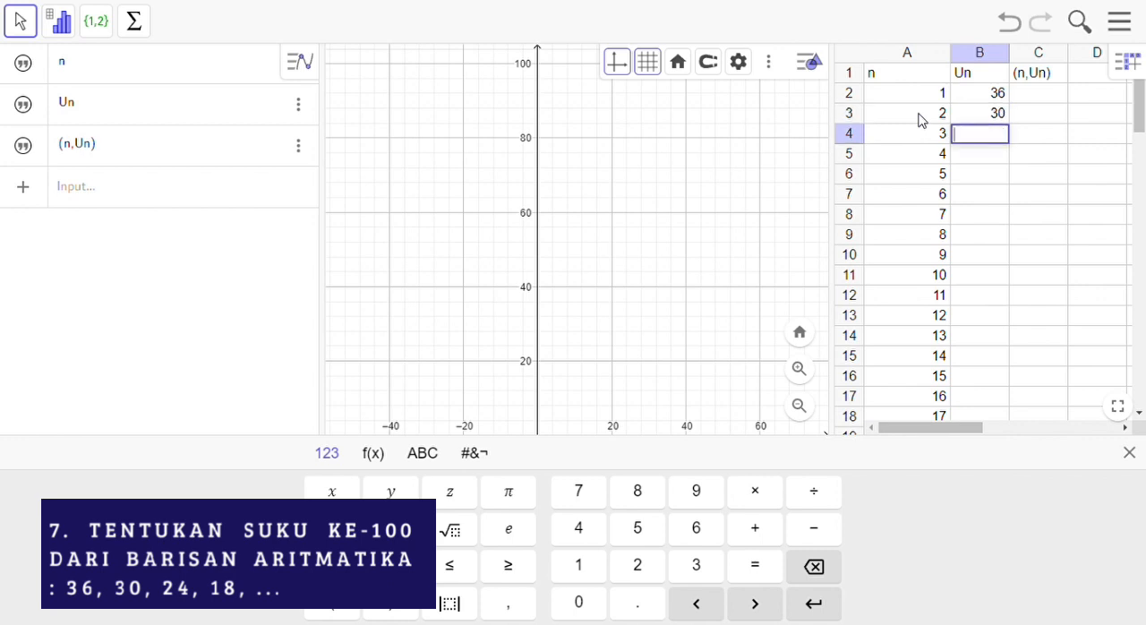
# Step: Fill the term formula from cell B3 down to B101 and review the 100th term
pyautogui.click(980, 113)
pyautogui.moveTo(1003, 128); pyautogui.dragTo(976, 370)
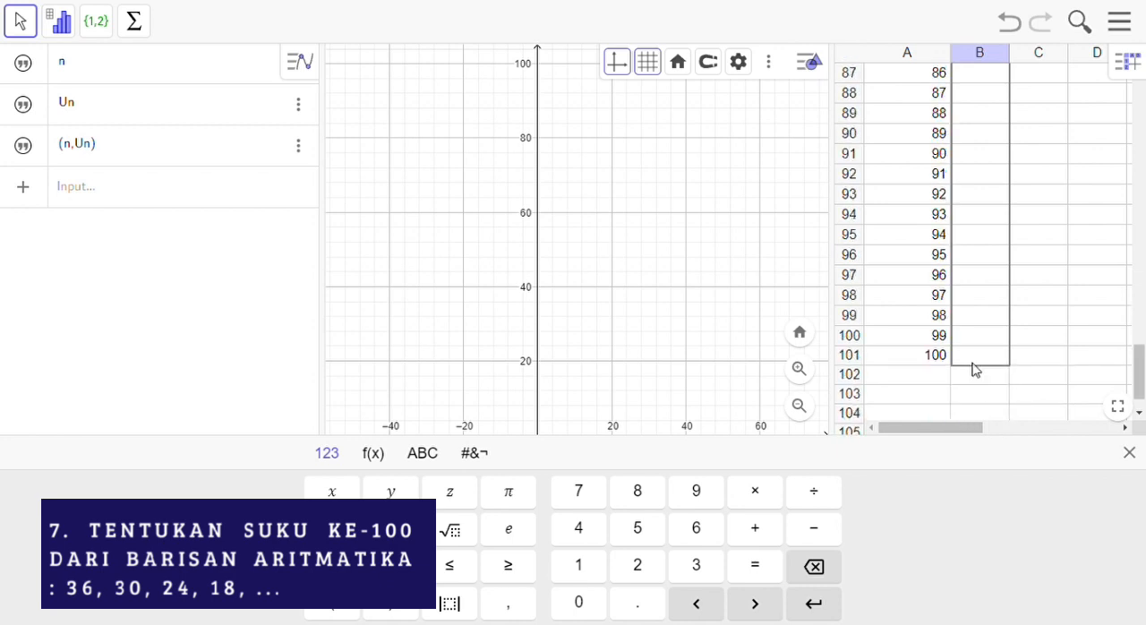
pyautogui.moveTo(977, 371); pyautogui.dragTo(976, 371)
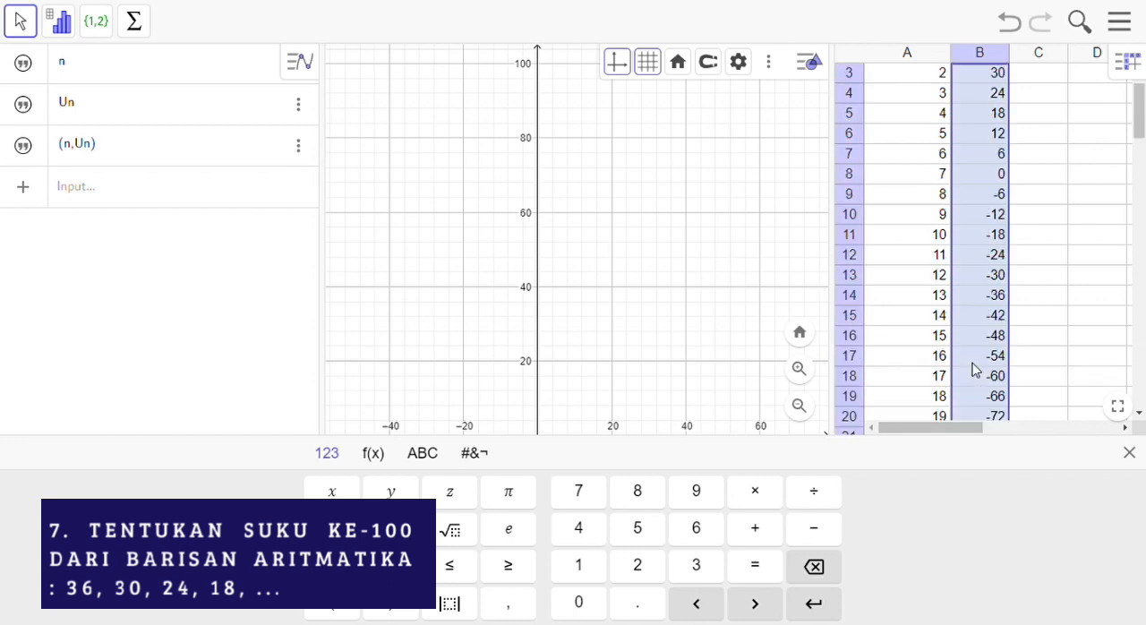
pyautogui.moveTo(1139, 107); pyautogui.dragTo(1142, 489)
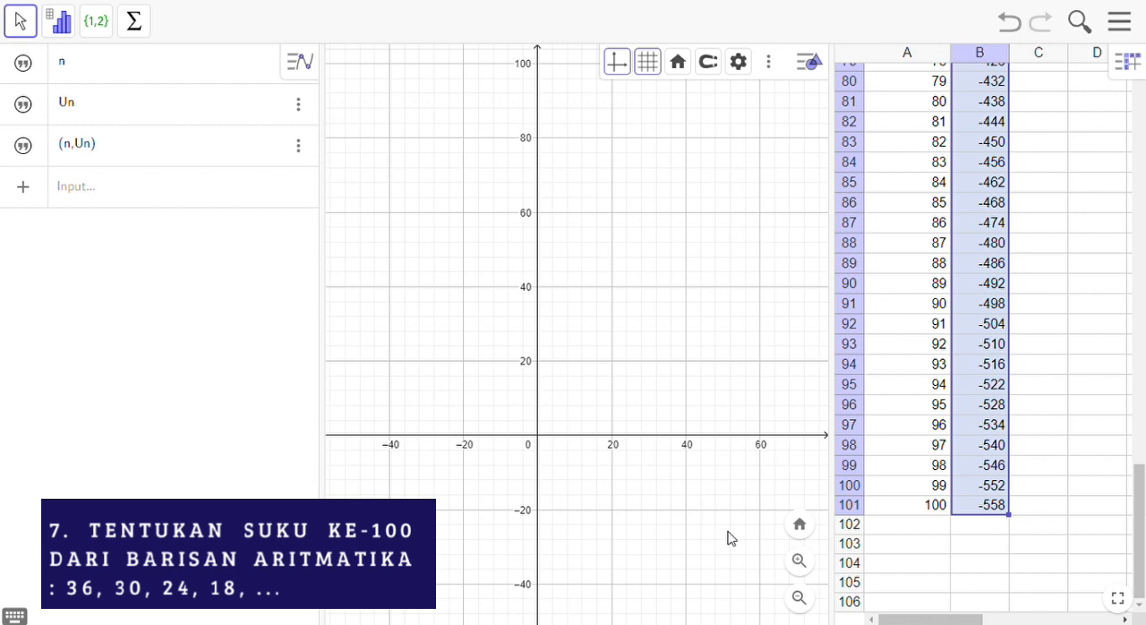
pyautogui.click(1016, 510)
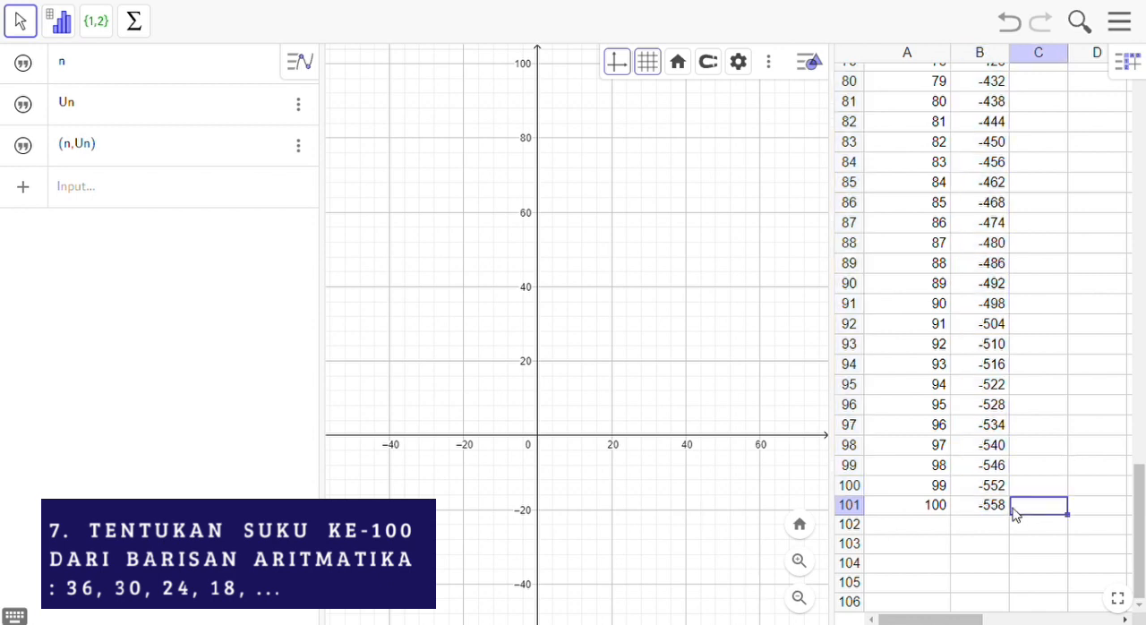
pyautogui.moveTo(1143, 485); pyautogui.dragTo(1140, 97)
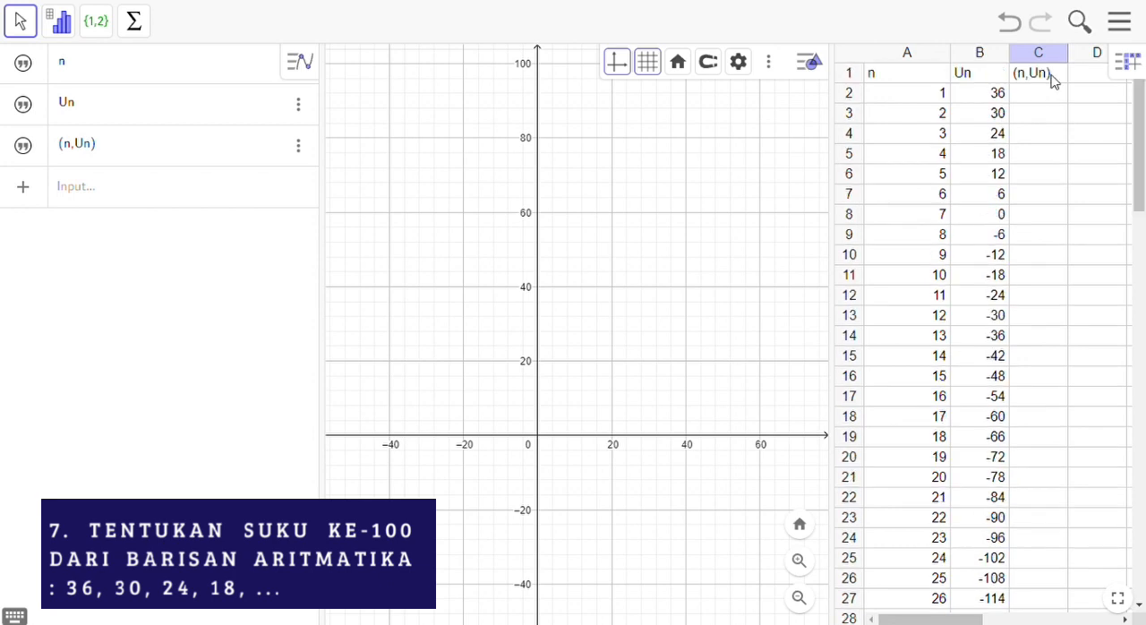
# Step: Clear the term numbers 51 to 100 from cells A52 to A101
pyautogui.moveTo(1139, 144); pyautogui.dragTo(1144, 530)
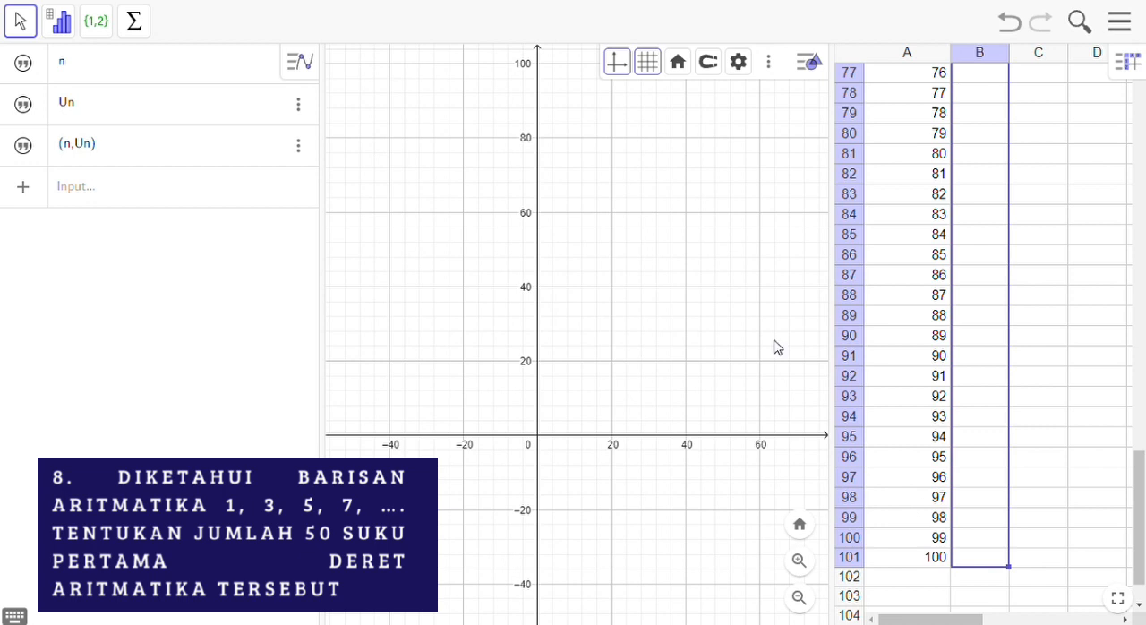
pyautogui.click(907, 562)
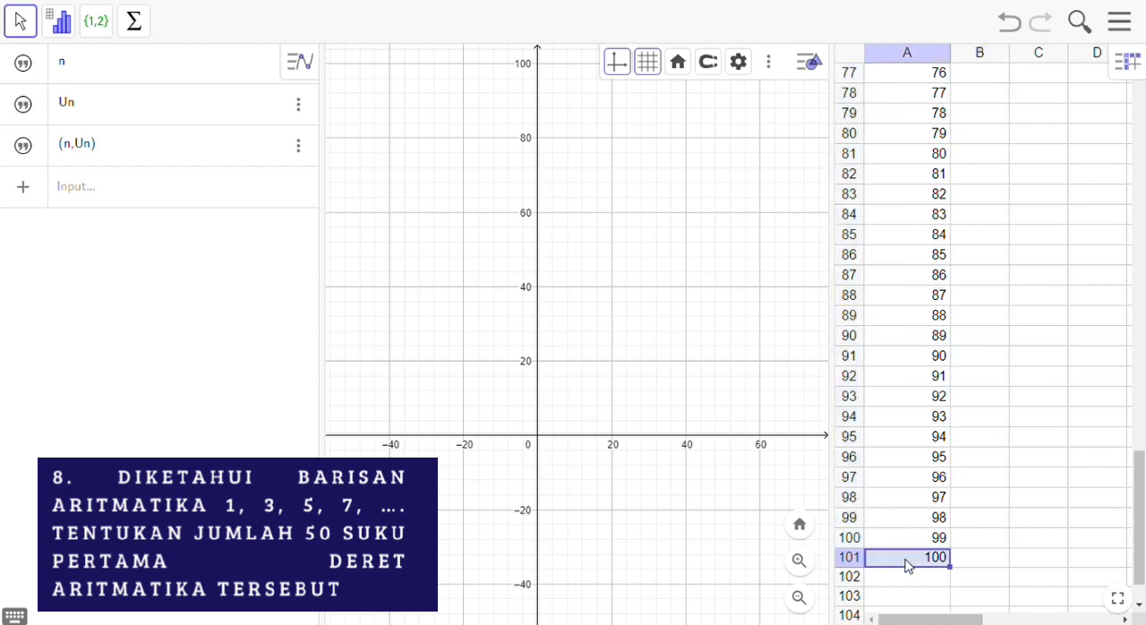
pyautogui.hotkey('shift', 'Up')
pyautogui.hotkey('shift', 'Up')
pyautogui.hotkey('shift', 'Up')
pyautogui.hotkey('shift', 'Up')
pyautogui.hotkey('shift', 'Up')
pyautogui.hotkey('shift', 'Up')
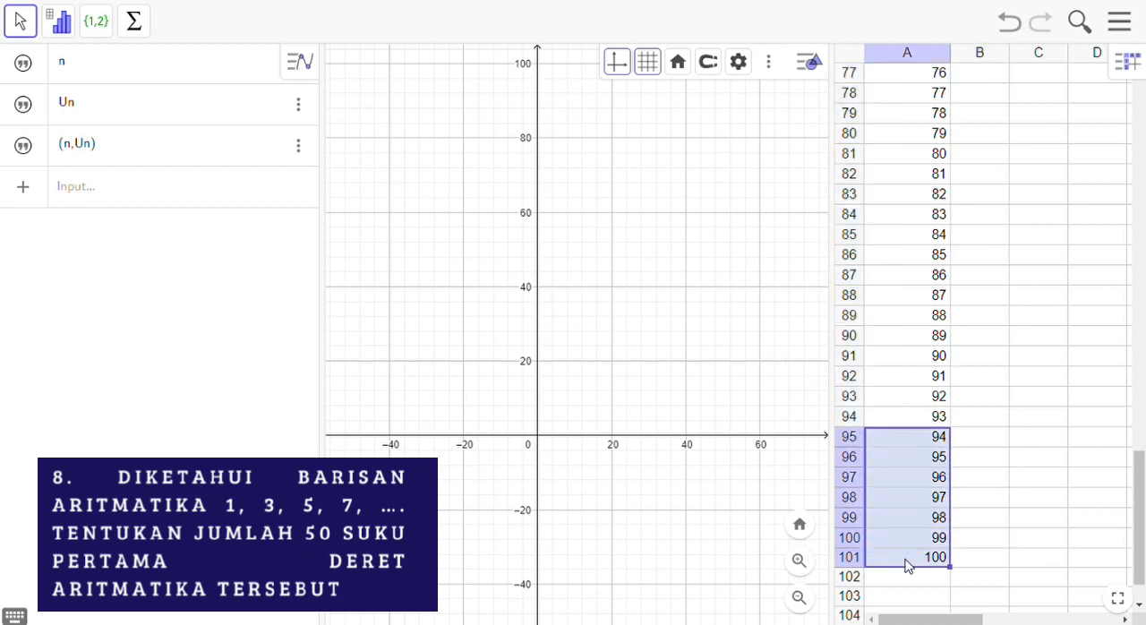
pyautogui.hotkey('shift', 'Up')
pyautogui.hotkey('shift', 'Up')
pyautogui.hotkey('shift', 'Up')
pyautogui.hotkey('shift', 'Up')
pyautogui.hotkey('shift', 'Up')
pyautogui.hotkey('shift', 'Up')
pyautogui.hotkey('shift', 'Up')
pyautogui.hotkey('shift', 'Up')
pyautogui.hotkey('shift', 'Up')
pyautogui.hotkey('shift', 'Up')
pyautogui.hotkey('shift', 'Up')
pyautogui.hotkey('shift', 'Up')
pyautogui.hotkey('shift', 'Up')
pyautogui.hotkey('shift', 'Up')
pyautogui.hotkey('shift', 'Up')
pyautogui.hotkey('shift', 'Up')
pyautogui.hotkey('shift', 'Up')
pyautogui.hotkey('shift', 'Up')
pyautogui.hotkey('shift', 'Up')
pyautogui.hotkey('shift', 'Up')
pyautogui.hotkey('shift', 'Up')
pyautogui.hotkey('shift', 'Down')
pyautogui.press('Delete')
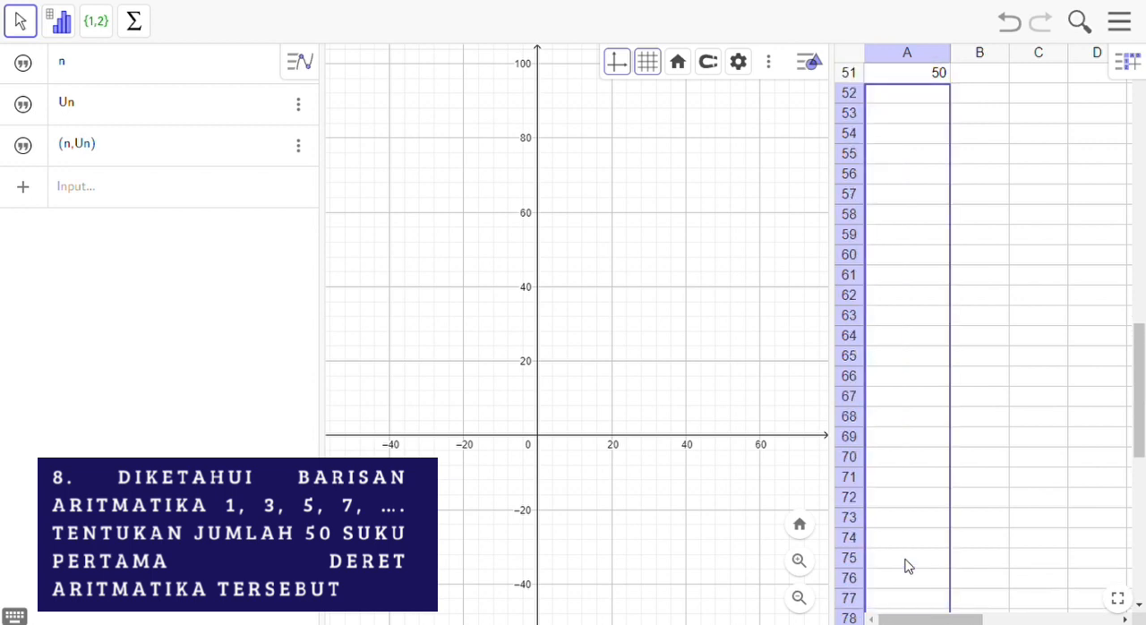
# Step: Enter the first term 1 in cell B2 for the sequence 1, 3, 5, 7, …
pyautogui.hotkey('ctrl', 'Home')
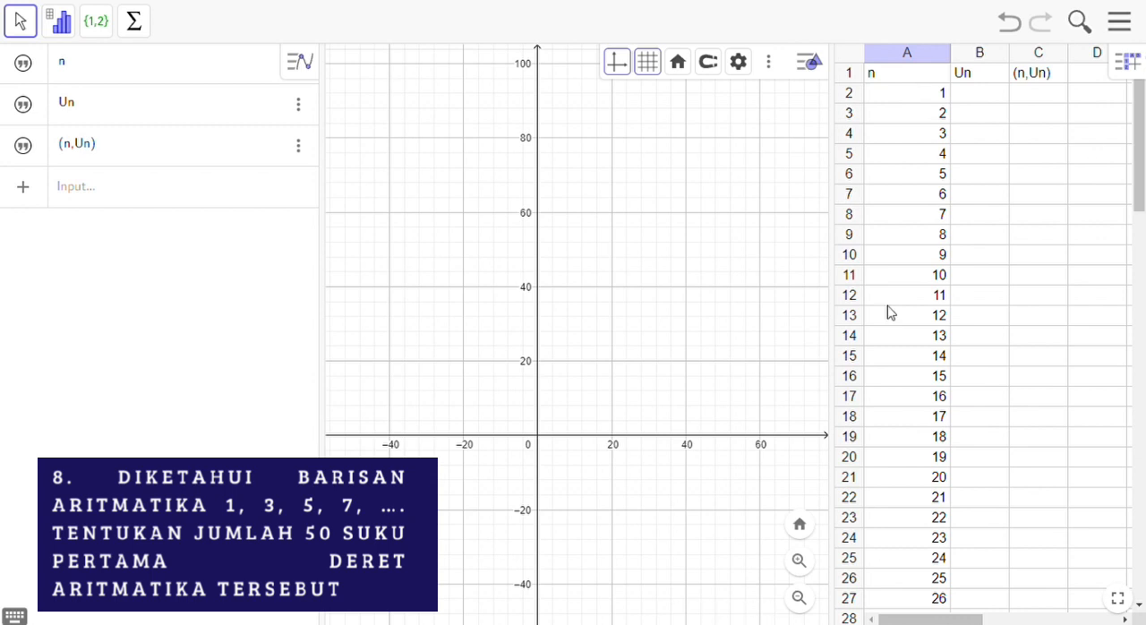
pyautogui.click(964, 102)
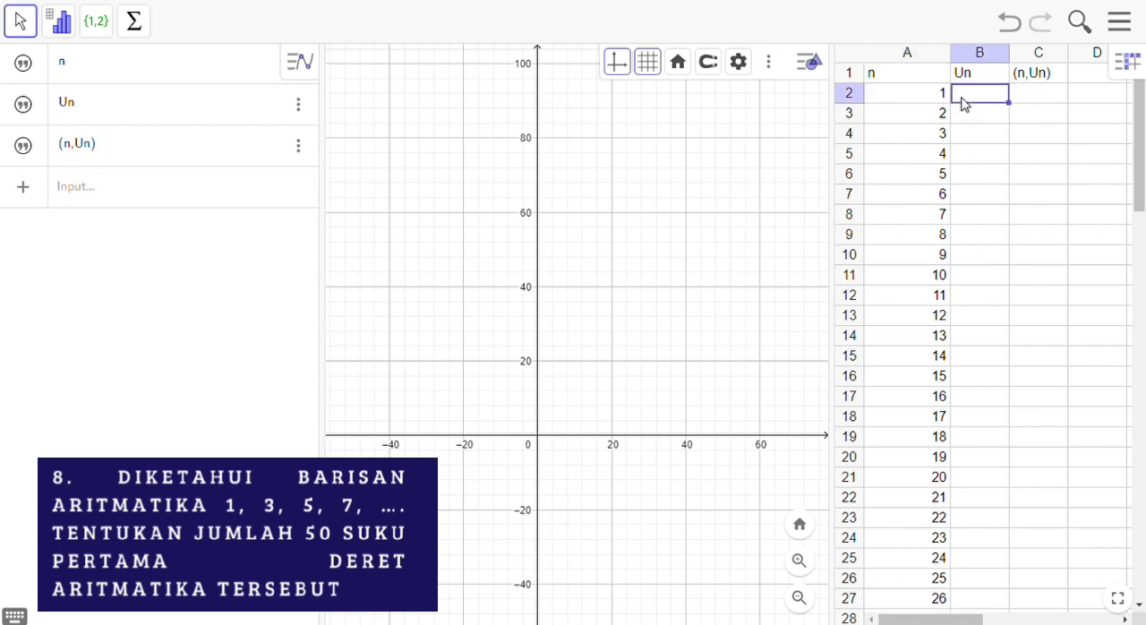
pyautogui.write('1')
pyautogui.press('Return')
# Step: Enter the term formula =1+(A3-1)*2 in cell B3 and fill it down to B51
pyautogui.write('=1+(')
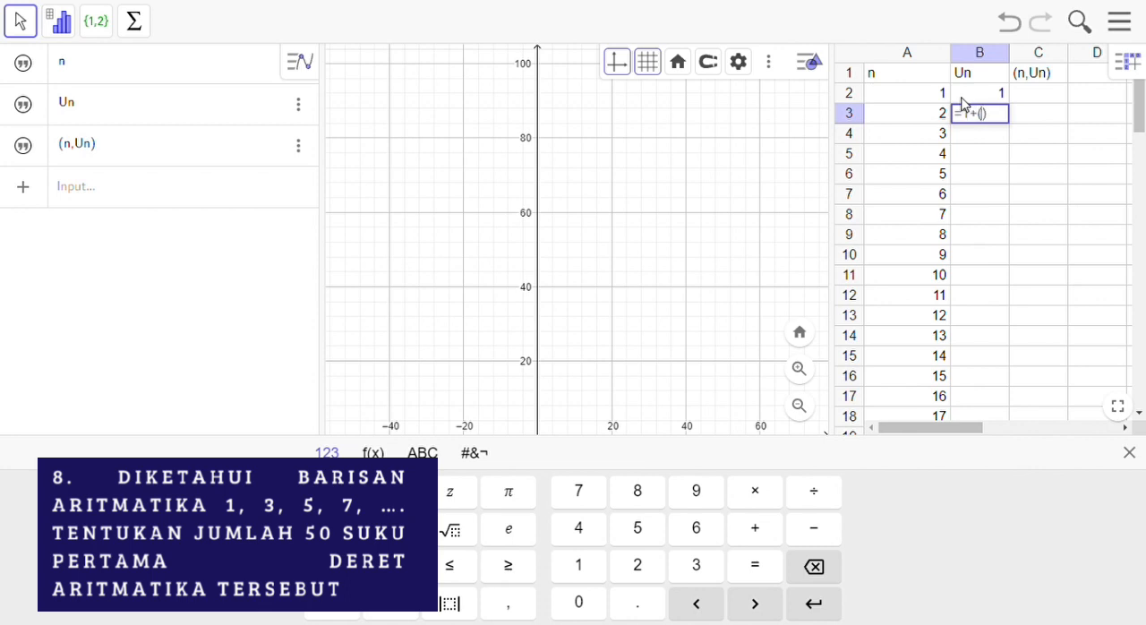
pyautogui.click(947, 113)
pyautogui.write('-1)*2')
pyautogui.press('Return')
pyautogui.click(1001, 114)
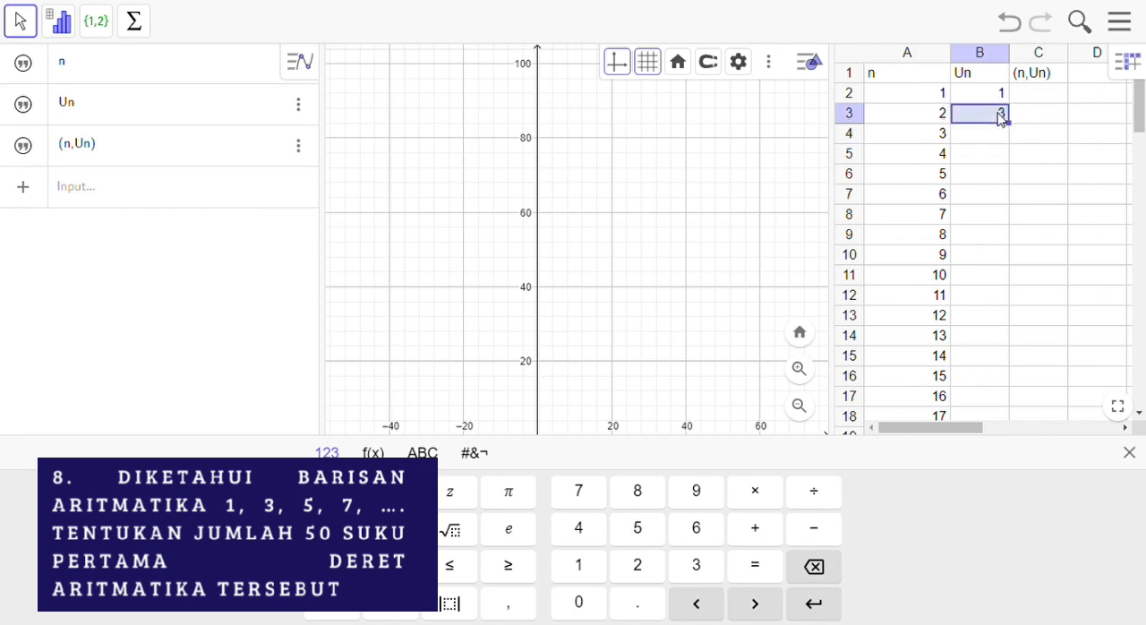
pyautogui.moveTo(1022, 136); pyautogui.dragTo(1062, 343)
# Step: Enter the label Jumlah in cell A52 below the last term number
pyautogui.moveTo(1142, 132); pyautogui.dragTo(1143, 297)
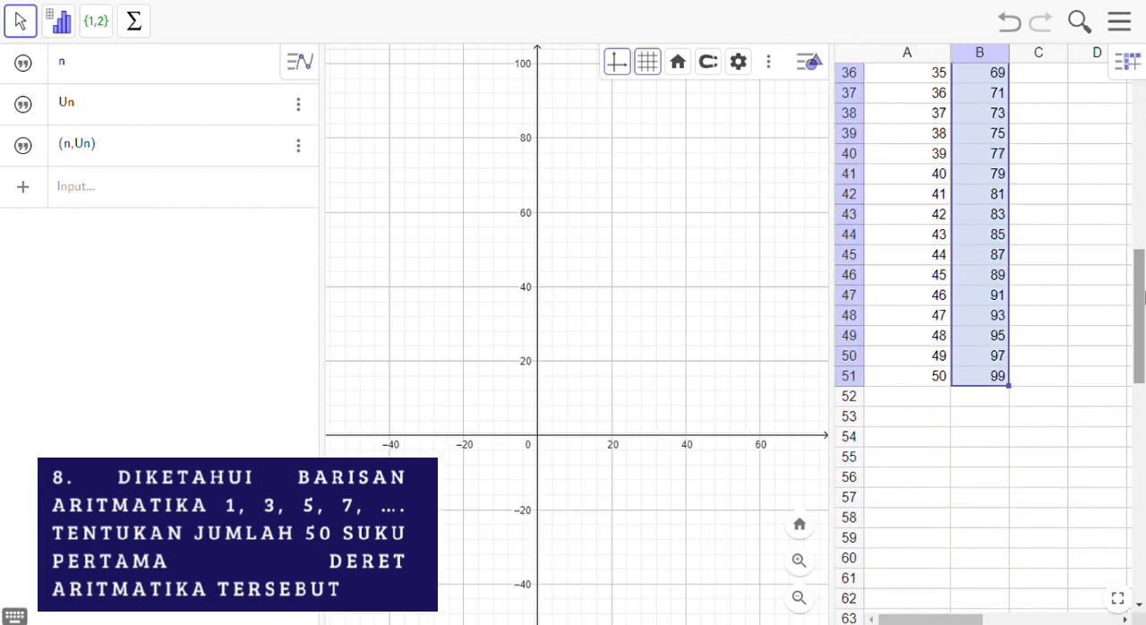
pyautogui.click(938, 403)
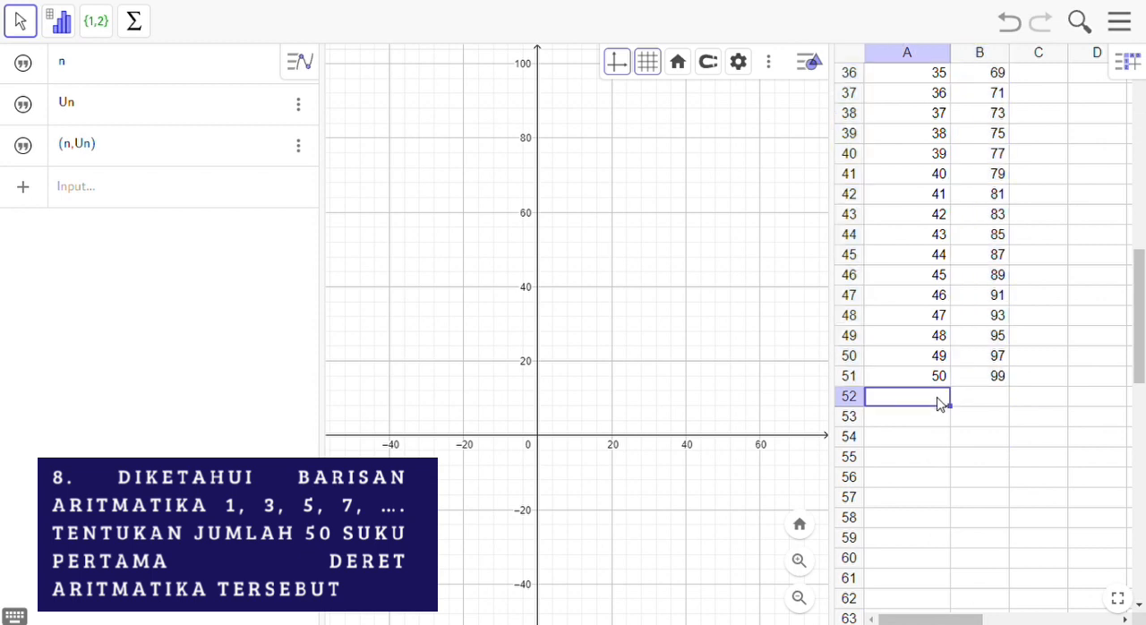
pyautogui.write('Jumlah Si')
pyautogui.press('BackSpace')
pyautogui.press('BackSpace')
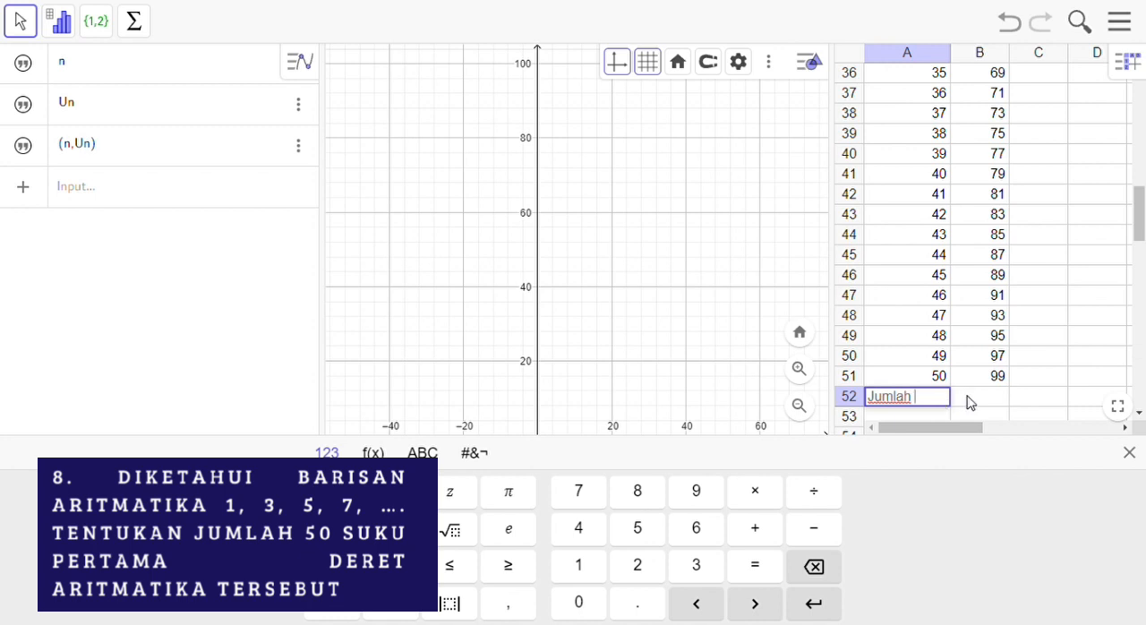
pyautogui.click(967, 402)
# Step: Try to total the sequence with the Sum tool applied to cells B2 to B52, including the empty result cell
pyautogui.moveTo(1143, 208); pyautogui.dragTo(1137, 63)
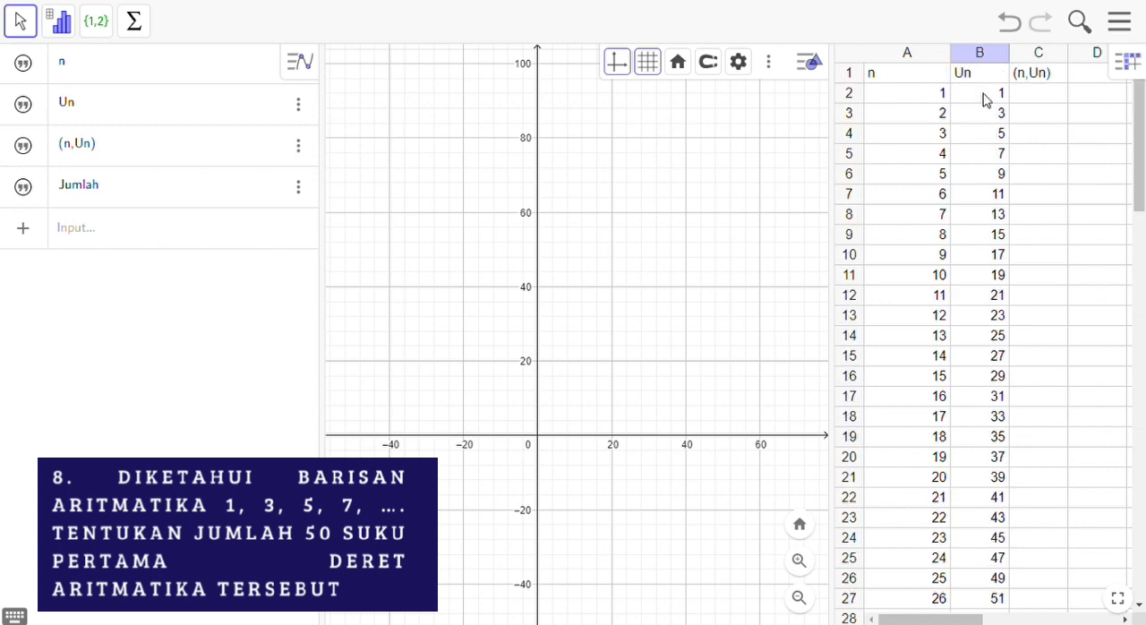
pyautogui.click(985, 100)
pyautogui.hotkey('shift', 'Down')
pyautogui.hotkey('shift', 'Down')
pyautogui.hotkey('shift', 'Down')
pyautogui.hotkey('shift', 'Down')
pyautogui.hotkey('shift', 'Down')
pyautogui.hotkey('shift', 'Down')
pyautogui.hotkey('shift', 'Down')
pyautogui.hotkey('shift', 'Down')
pyautogui.hotkey('shift', 'Down')
pyautogui.hotkey('shift', 'Down')
pyautogui.hotkey('shift', 'Down')
pyautogui.hotkey('shift', 'Down')
pyautogui.hotkey('shift', 'Down')
pyautogui.hotkey('shift', 'Down')
pyautogui.hotkey('shift', 'Down')
pyautogui.hotkey('shift', 'Down')
pyautogui.hotkey('shift', 'Down')
pyautogui.hotkey('shift', 'Down')
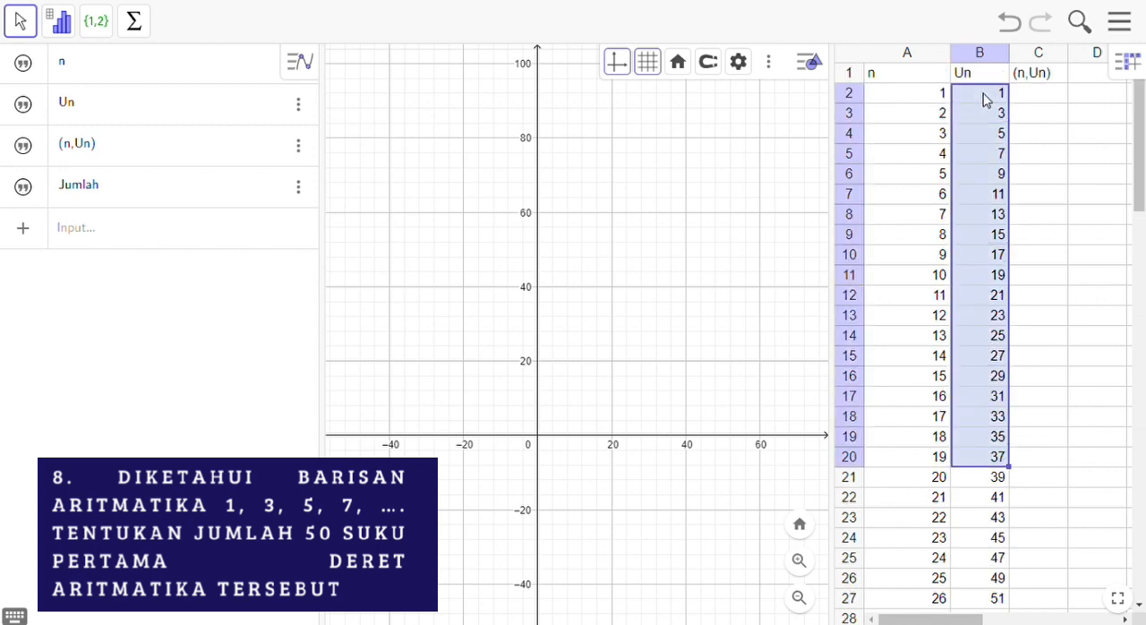
pyautogui.hotkey('shift', 'Down')
pyautogui.hotkey('shift', 'Down')
pyautogui.hotkey('shift', 'Down')
pyautogui.hotkey('shift', 'Down')
pyautogui.hotkey('shift', 'Down')
pyautogui.hotkey('shift', 'Down')
pyautogui.hotkey('shift', 'Down')
pyautogui.hotkey('shift', 'Down')
pyautogui.hotkey('shift', 'Down')
pyautogui.hotkey('shift', 'Down')
pyautogui.hotkey('shift', 'Down')
pyautogui.hotkey('shift', 'Down')
pyautogui.hotkey('shift', 'Down')
pyautogui.hotkey('shift', 'Down')
pyautogui.hotkey('shift', 'Down')
pyautogui.hotkey('shift', 'Down')
pyautogui.hotkey('shift', 'Down')
pyautogui.hotkey('shift', 'Down')
pyautogui.hotkey('shift', 'Down')
pyautogui.hotkey('shift', 'Down')
pyautogui.hotkey('shift', 'Down')
pyautogui.hotkey('shift', 'Down')
pyautogui.hotkey('shift', 'Down')
pyautogui.hotkey('shift', 'Down')
pyautogui.hotkey('shift', 'Down')
pyautogui.hotkey('shift', 'Down')
pyautogui.hotkey('shift', 'Down')
pyautogui.hotkey('shift', 'Down')
pyautogui.hotkey('shift', 'Down')
pyautogui.hotkey('shift', 'Down')
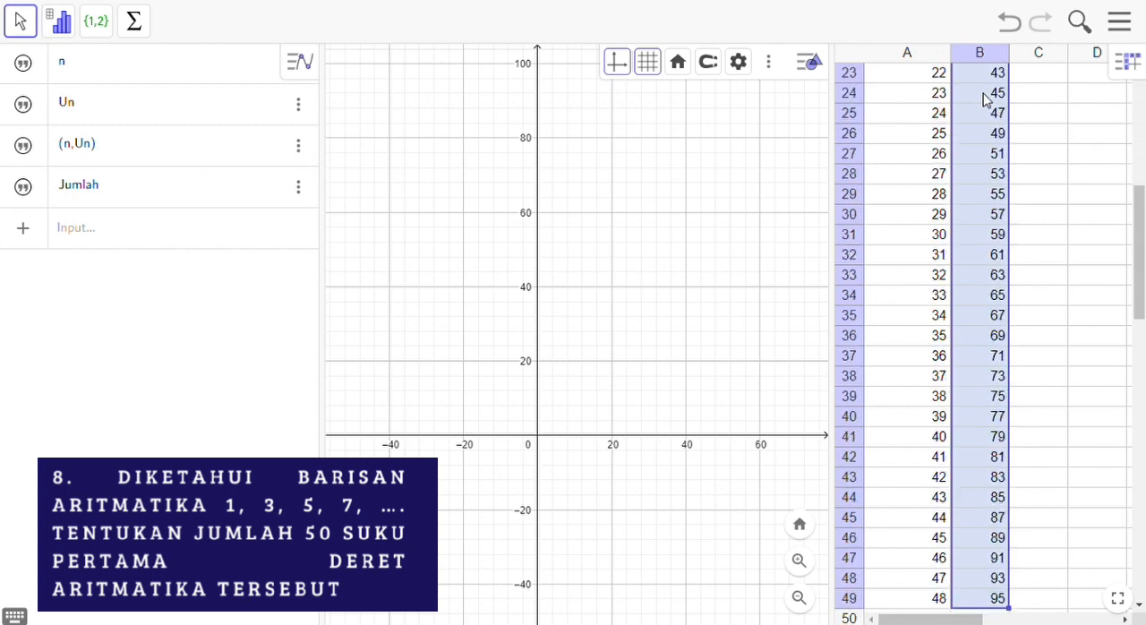
pyautogui.hotkey('shift', 'Down')
pyautogui.hotkey('shift', 'Down')
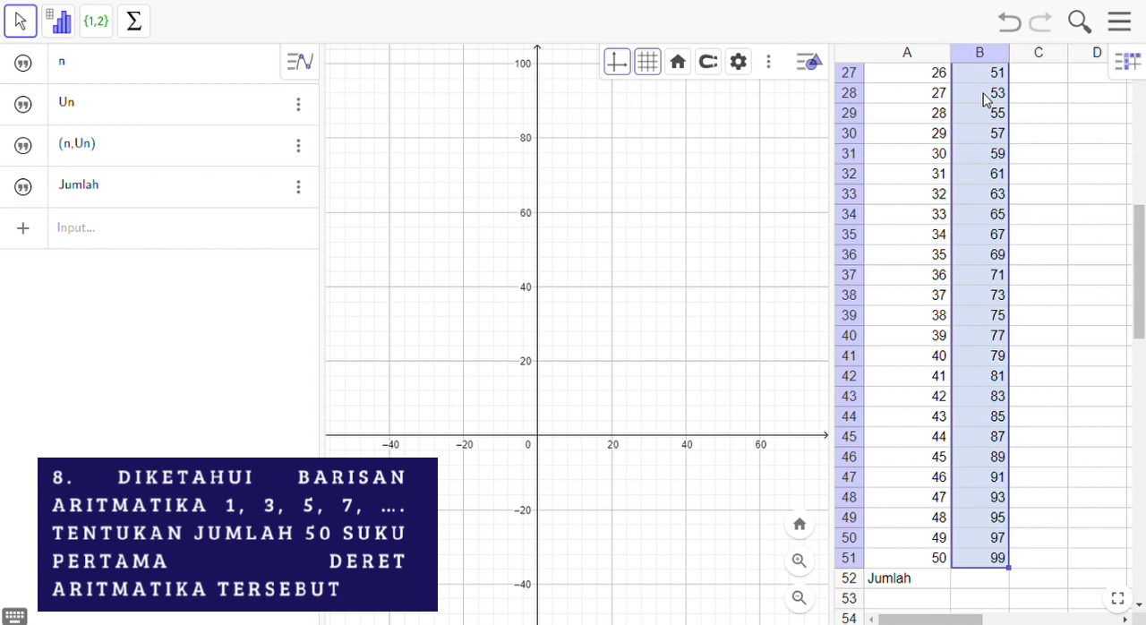
pyautogui.hotkey('shift', 'Down')
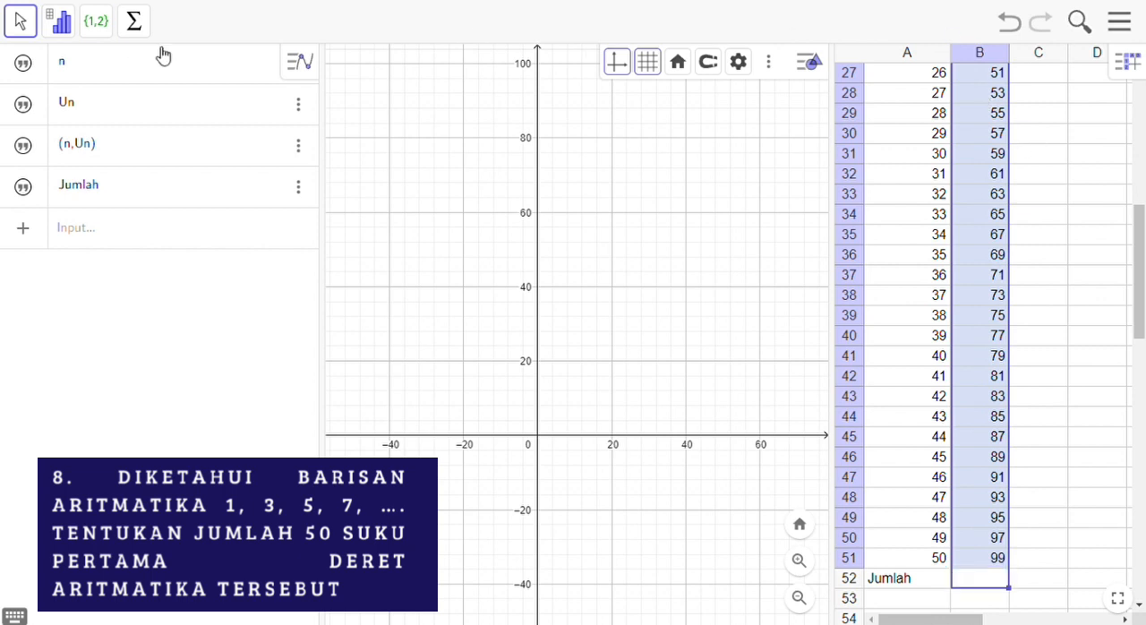
pyautogui.click(146, 23)
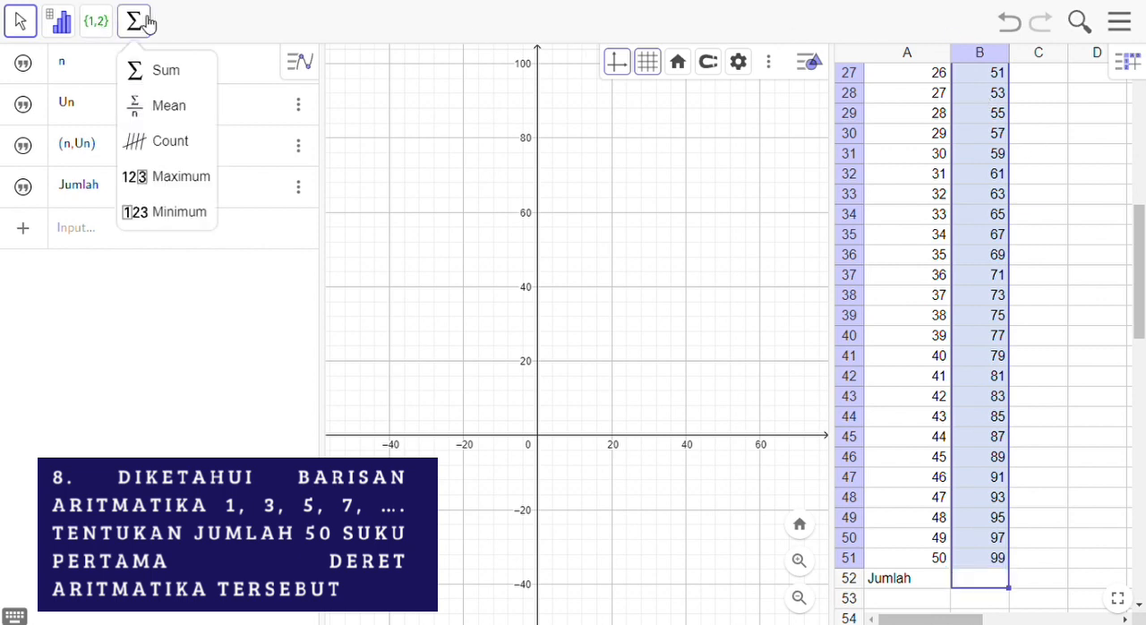
pyautogui.click(166, 80)
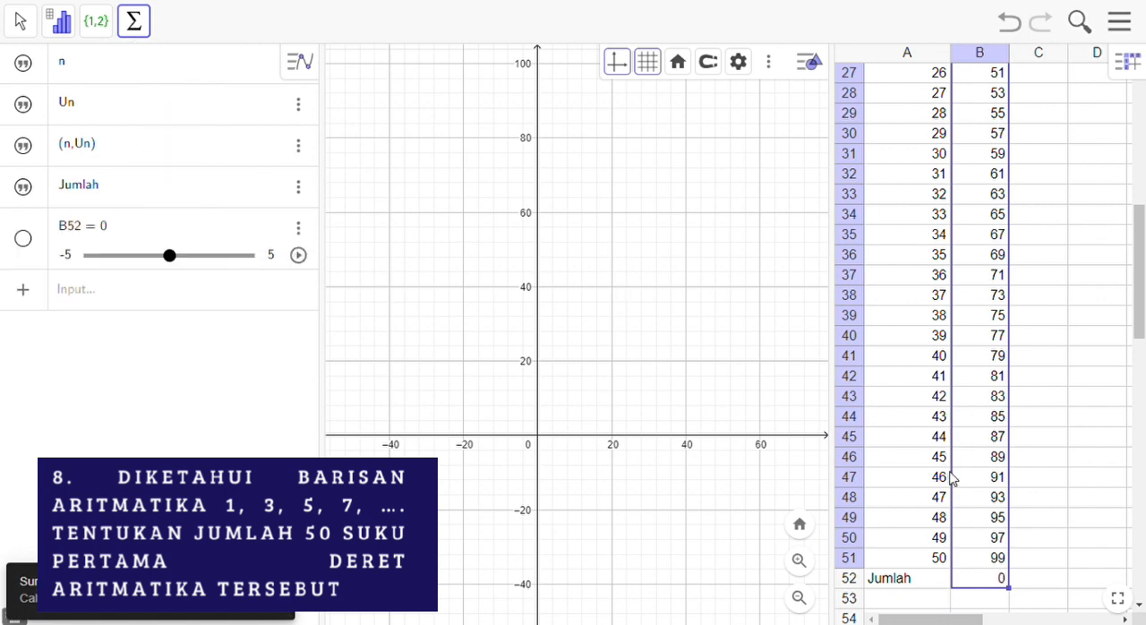
# Step: Sum the 50 terms in cells B2 to B51 with the Sum tool, placing the result in B52 beside Jumlah
pyautogui.click(985, 566)
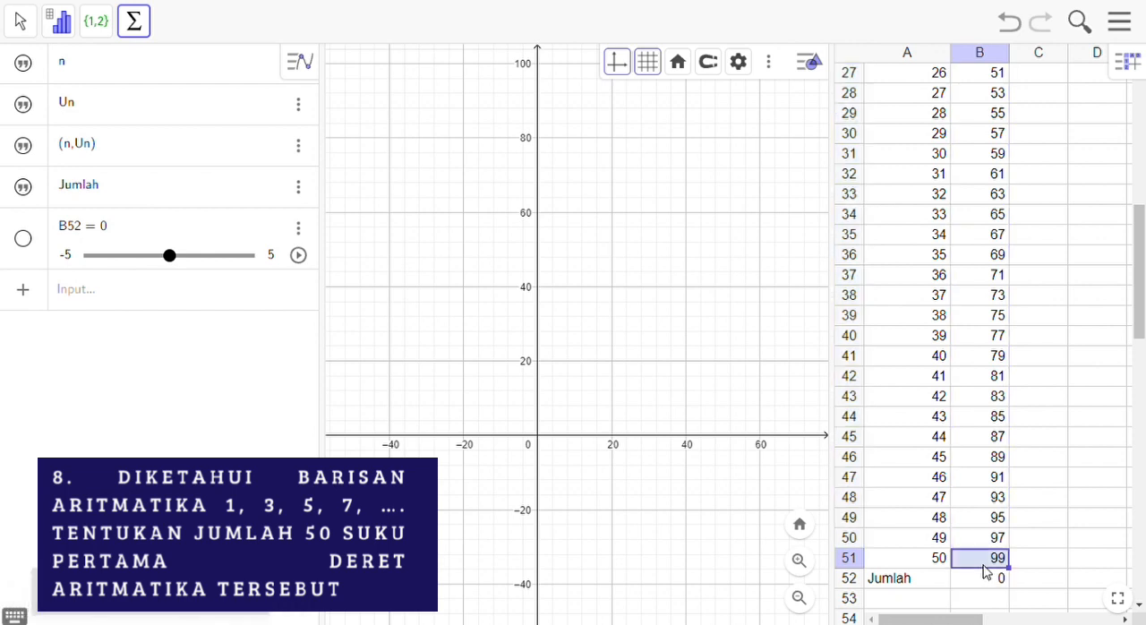
pyautogui.hotkey('shift', 'Up')
pyautogui.hotkey('shift', 'Up')
pyautogui.hotkey('shift', 'Up')
pyautogui.hotkey('shift', 'Up')
pyautogui.hotkey('shift', 'Up')
pyautogui.hotkey('shift', 'Up')
pyautogui.hotkey('shift', 'Up')
pyautogui.hotkey('shift', 'Up')
pyautogui.hotkey('shift', 'Up')
pyautogui.hotkey('shift', 'Up')
pyautogui.hotkey('shift', 'Up')
pyautogui.hotkey('shift', 'Up')
pyautogui.hotkey('shift', 'Up')
pyautogui.hotkey('shift', 'Up')
pyautogui.hotkey('shift', 'Up')
pyautogui.hotkey('shift', 'Up')
pyautogui.hotkey('shift', 'Up')
pyautogui.hotkey('shift', 'Up')
pyautogui.hotkey('shift', 'Up')
pyautogui.hotkey('shift', 'Up')
pyautogui.hotkey('shift', 'Up')
pyautogui.hotkey('shift', 'Up')
pyautogui.hotkey('shift', 'Up')
pyautogui.hotkey('shift', 'Up')
pyautogui.hotkey('shift', 'Up')
pyautogui.hotkey('shift', 'Up')
pyautogui.hotkey('shift', 'Up')
pyautogui.hotkey('shift', 'Up')
pyautogui.hotkey('shift', 'Up')
pyautogui.hotkey('shift', 'Up')
pyautogui.hotkey('shift', 'Up')
pyautogui.hotkey('shift', 'Up')
pyautogui.hotkey('shift', 'Up')
pyautogui.hotkey('shift', 'Up')
pyautogui.hotkey('shift', 'Up')
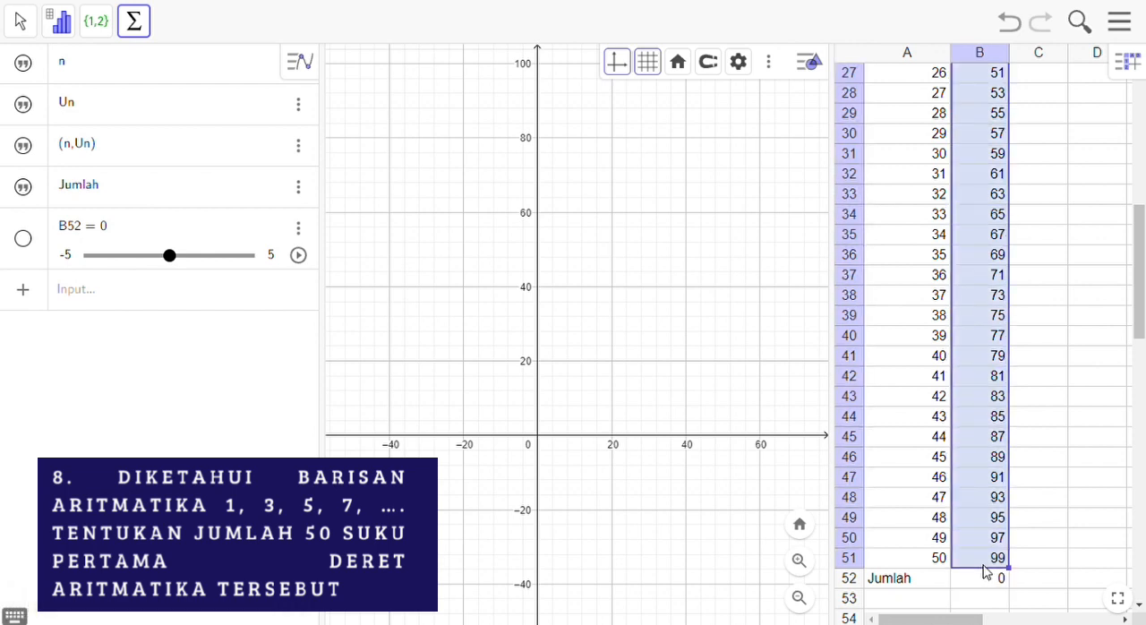
pyautogui.hotkey('shift', 'Up')
pyautogui.hotkey('shift', 'Up')
pyautogui.hotkey('shift', 'Up')
pyautogui.hotkey('shift', 'Up')
pyautogui.hotkey('shift', 'Up')
pyautogui.hotkey('shift', 'Up')
pyautogui.hotkey('shift', 'Up')
pyautogui.hotkey('shift', 'Up')
pyautogui.hotkey('shift', 'Up')
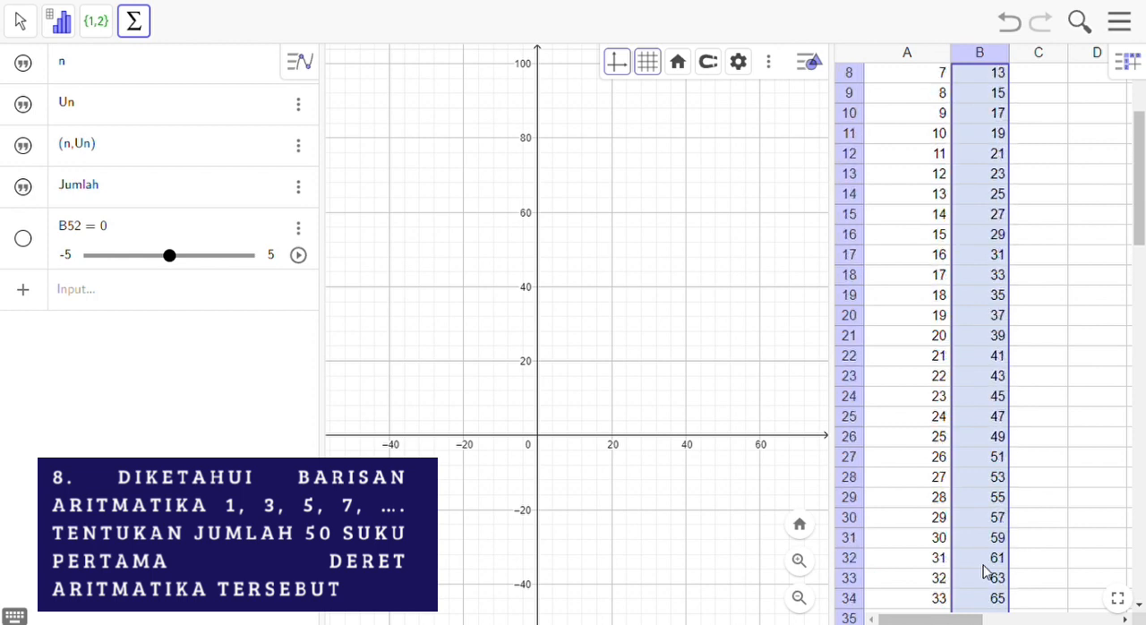
pyautogui.hotkey('shift', 'Down')
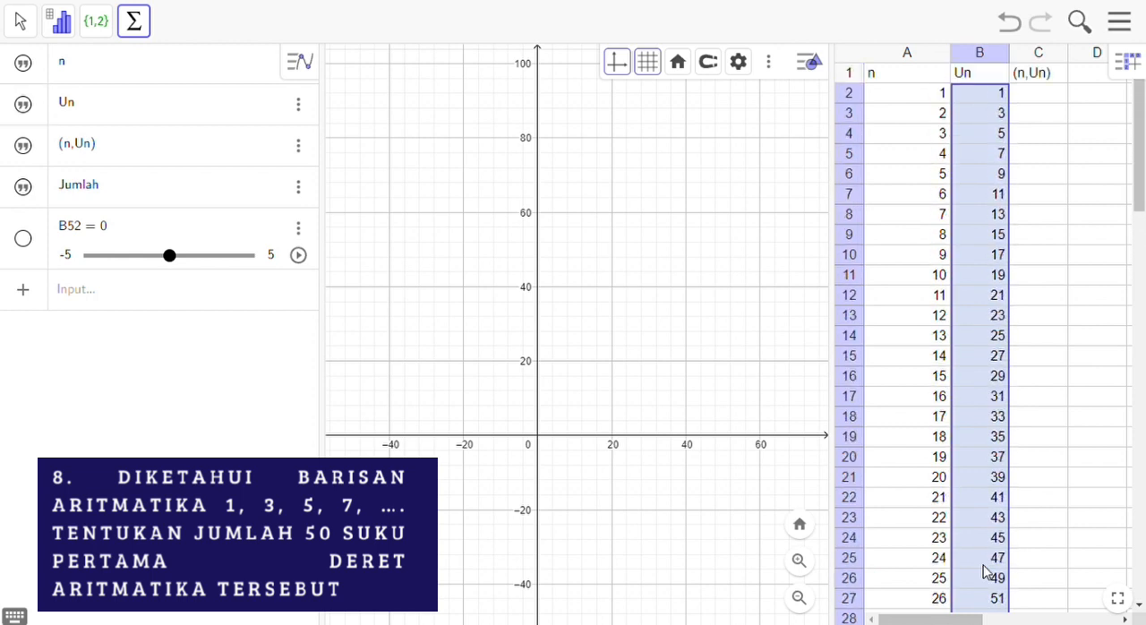
pyautogui.click(145, 33)
pyautogui.click(170, 70)
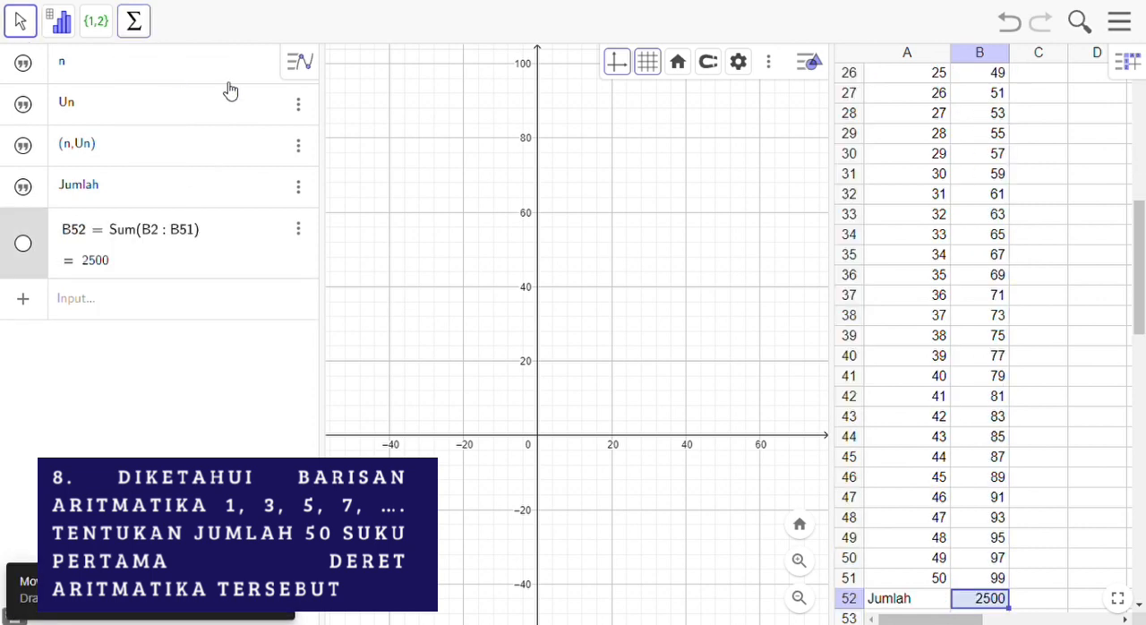
pyautogui.moveTo(1142, 256); pyautogui.dragTo(1143, 289)
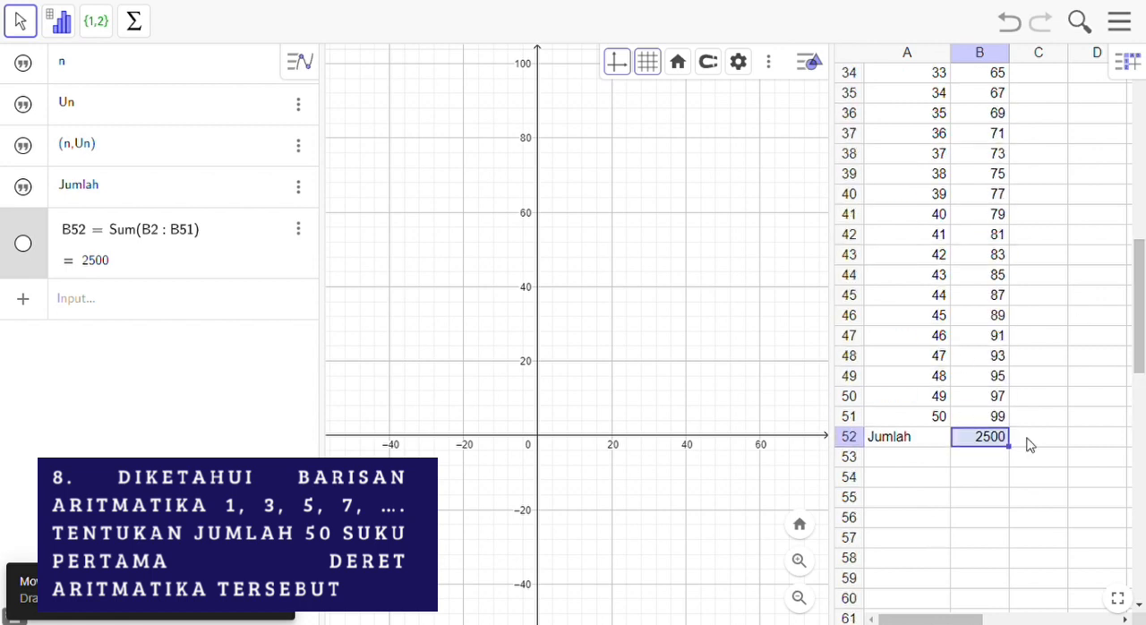
pyautogui.click(974, 482)
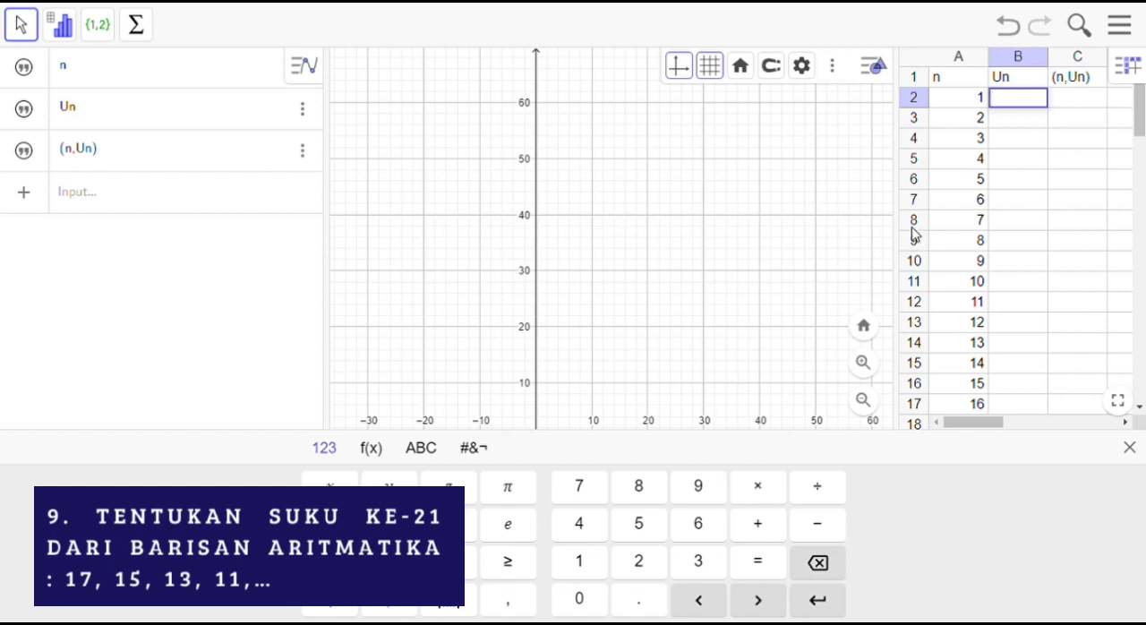
# Step: Enter the first term 17 in cell B2 and the term formula =17+(A3-1)*(-2) in cell B3
pyautogui.write('17')
pyautogui.press('Return')
pyautogui.write('=')
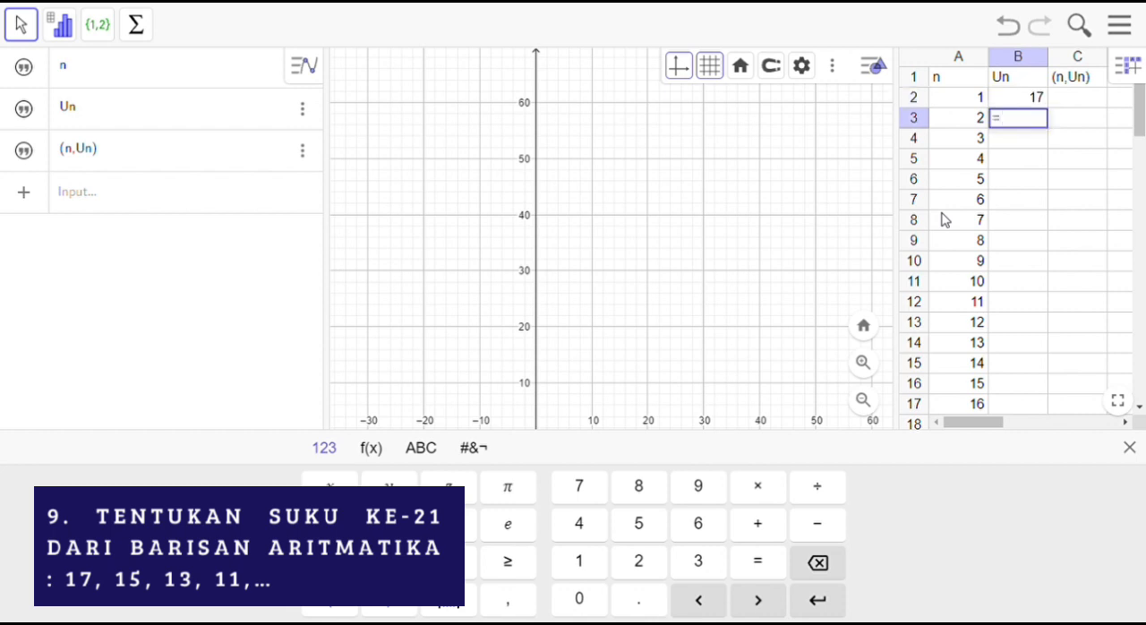
pyautogui.write('17+(')
pyautogui.click(972, 124)
pyautogui.write(')-1')
pyautogui.press('BackSpace')
pyautogui.press('BackSpace')
pyautogui.press('BackSpace')
pyautogui.write('1)*-')
pyautogui.press('BackSpace')
pyautogui.write('(-2)')
pyautogui.press('Return')
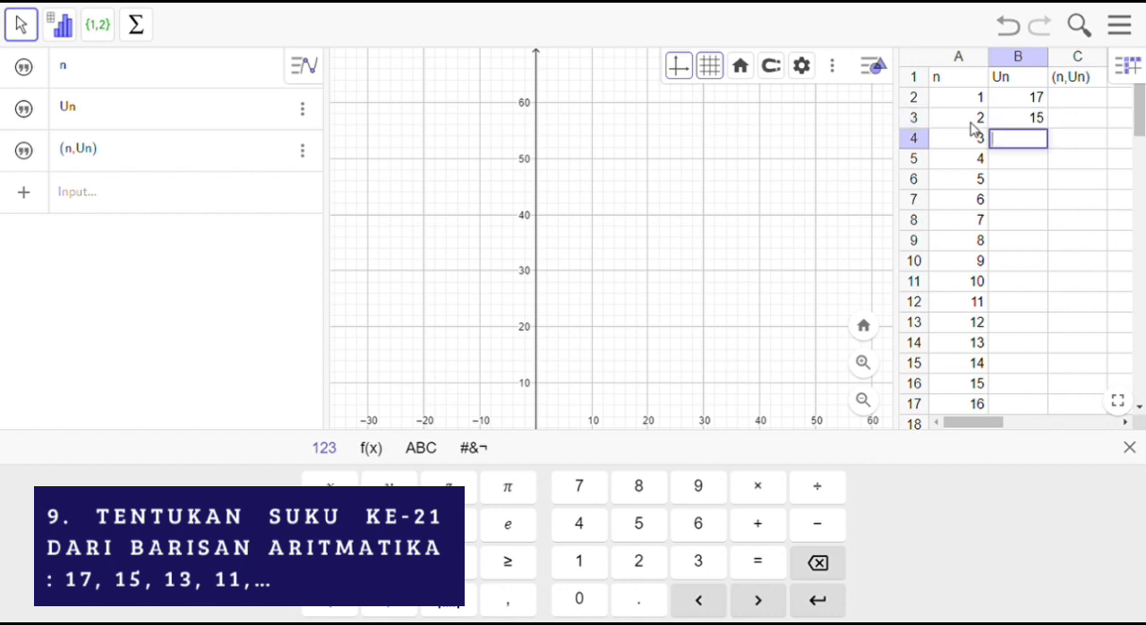
# Step: Fill the term formula in B3 down to B22, beside term number 21
pyautogui.click(1015, 117)
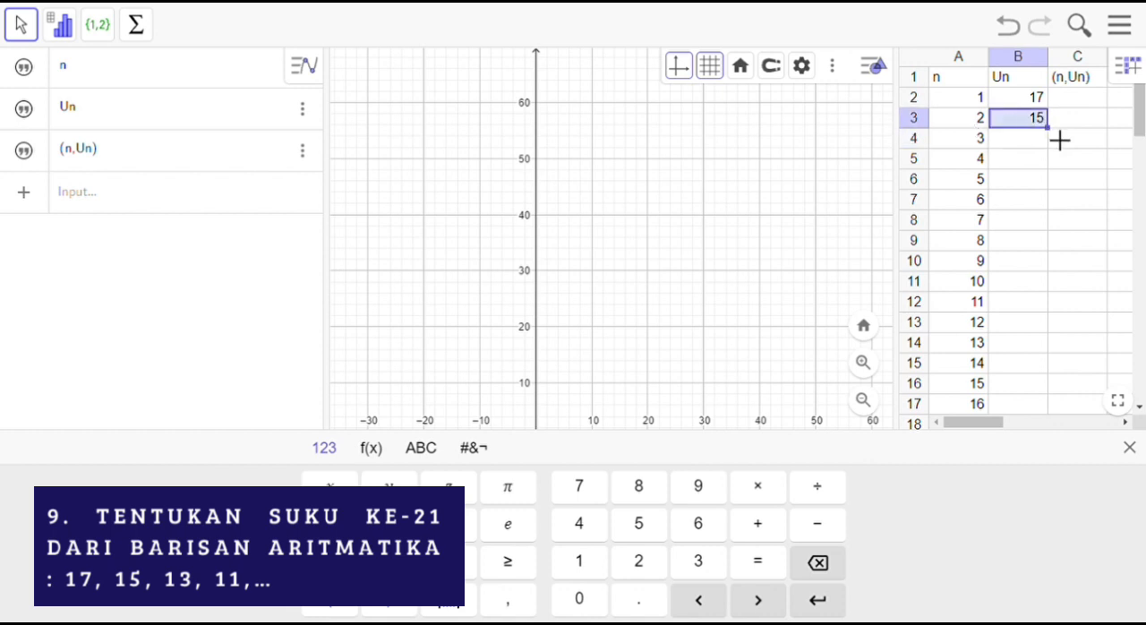
pyautogui.moveTo(1059, 141); pyautogui.dragTo(1037, 412)
pyautogui.moveTo(1140, 116); pyautogui.dragTo(1140, 127)
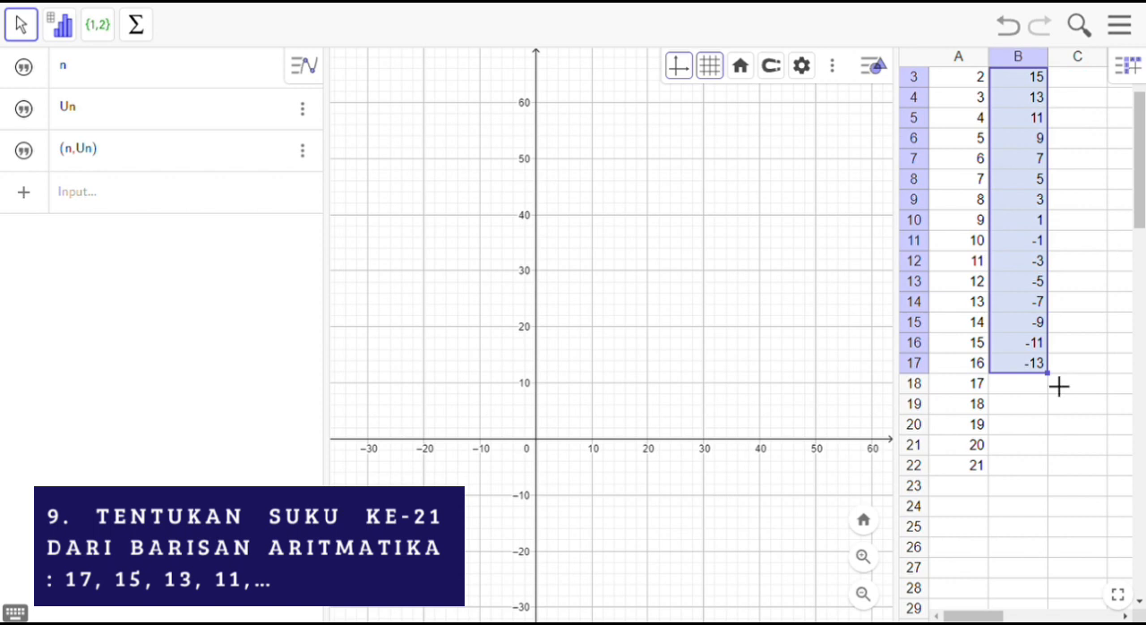
pyautogui.moveTo(1058, 386); pyautogui.dragTo(1058, 487)
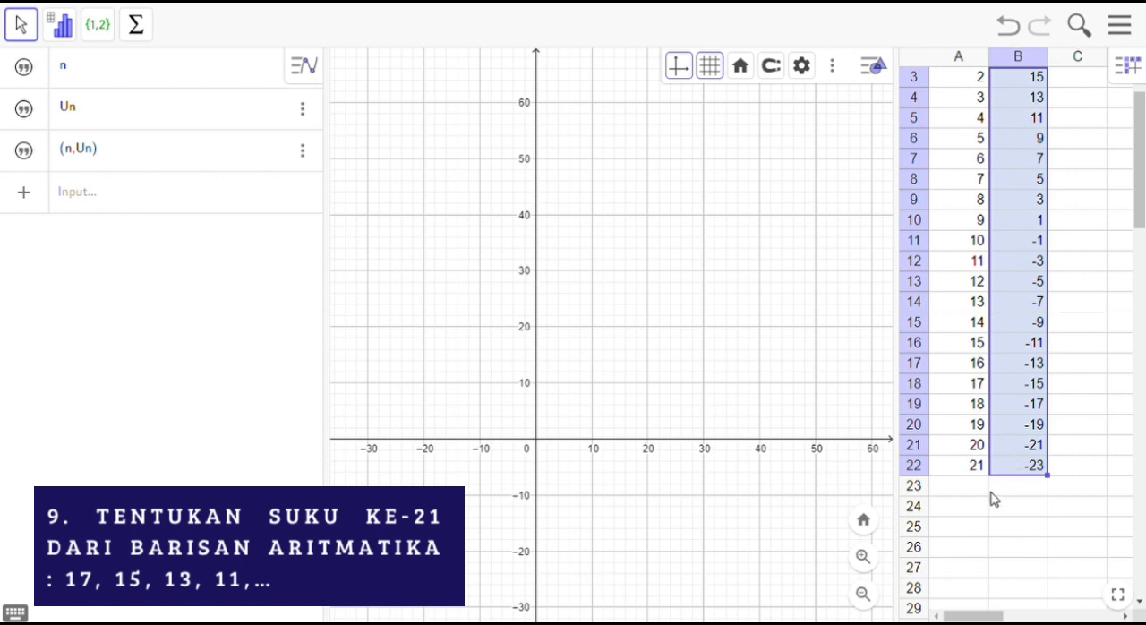
# Step: Enter the point formula =(A2,B2) in cell C2 under the (n,Un) heading
pyautogui.scroll(1, 1091, 98)
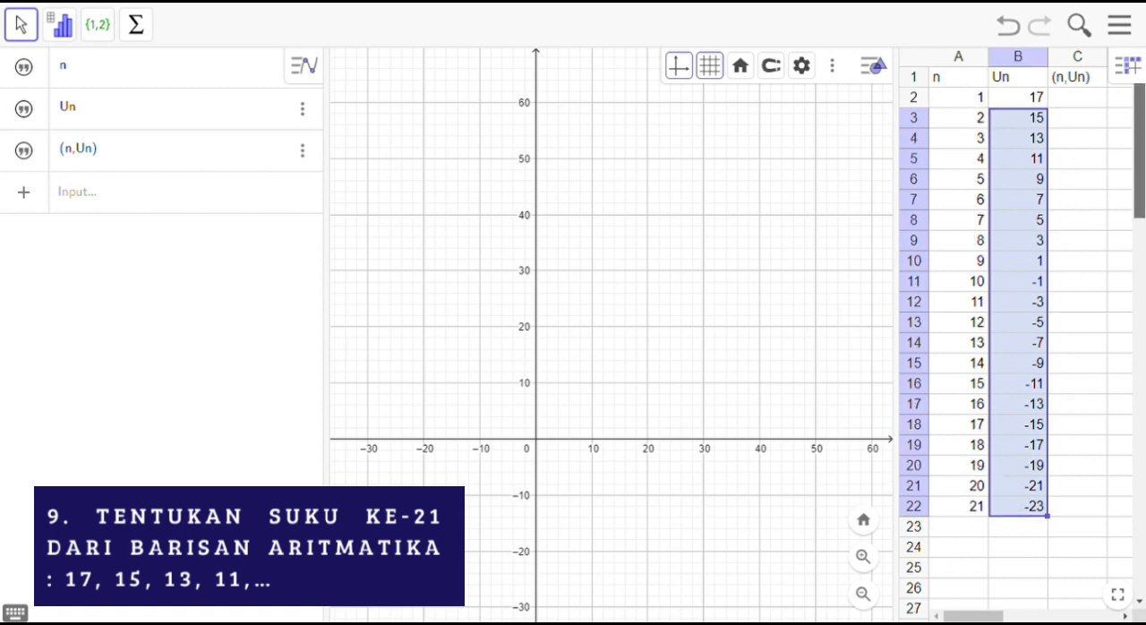
pyautogui.click(1087, 98)
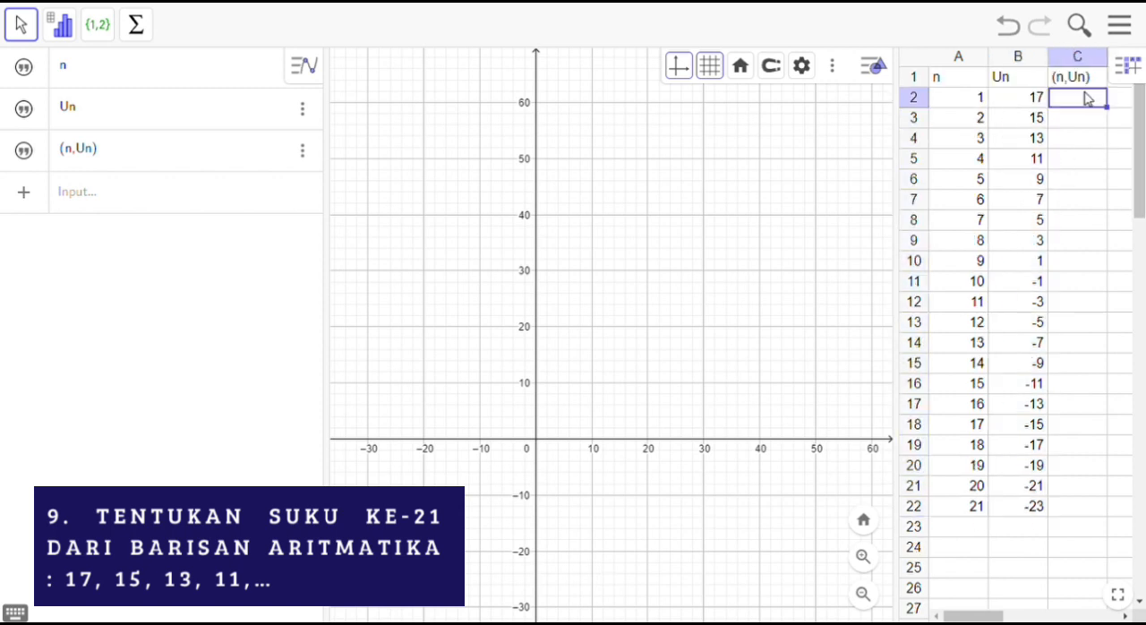
pyautogui.write('=')
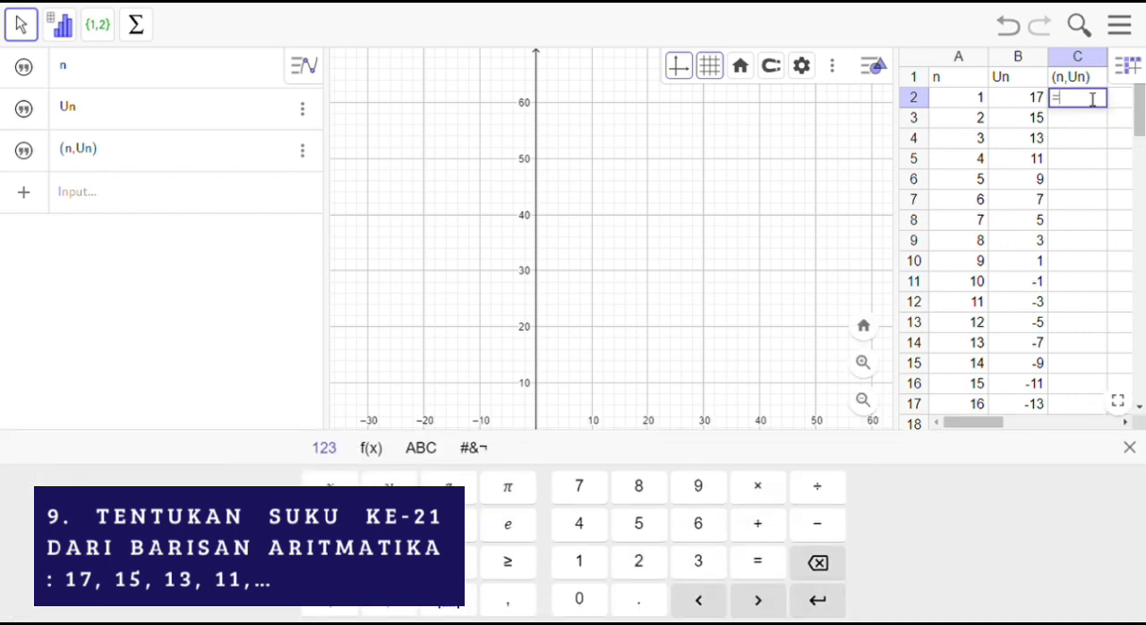
pyautogui.write('(')
pyautogui.click(978, 102)
pyautogui.write(',')
pyautogui.click(1012, 102)
pyautogui.write(')')
pyautogui.press('Return')
pyautogui.click(1091, 100)
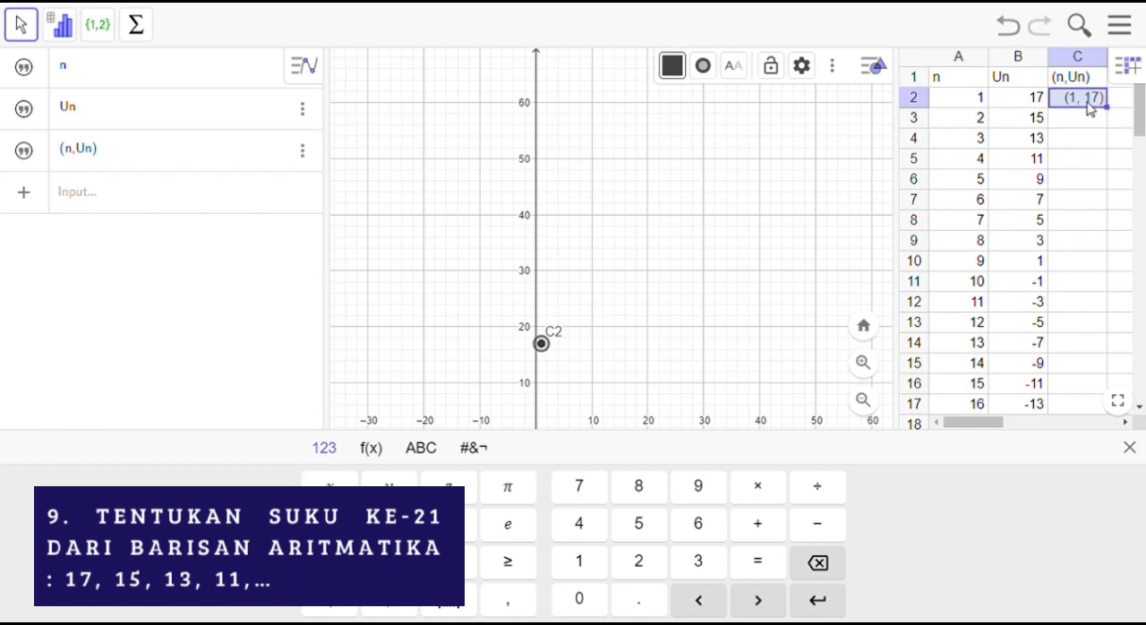
pyautogui.moveTo(1116, 326); pyautogui.dragTo(1103, 131)
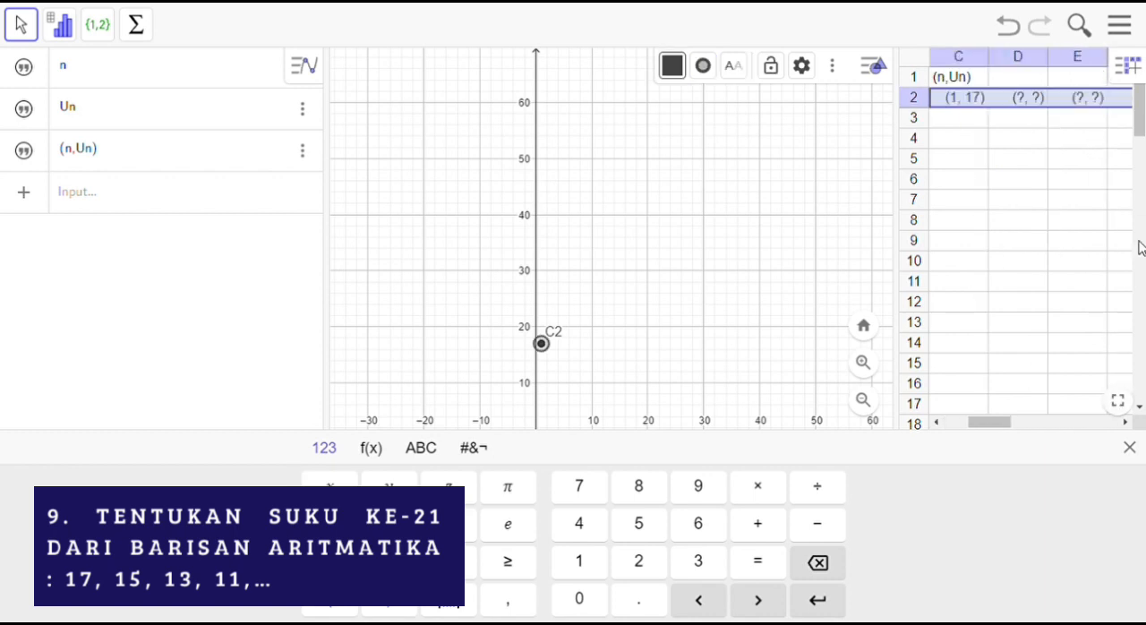
pyautogui.click(1010, 34)
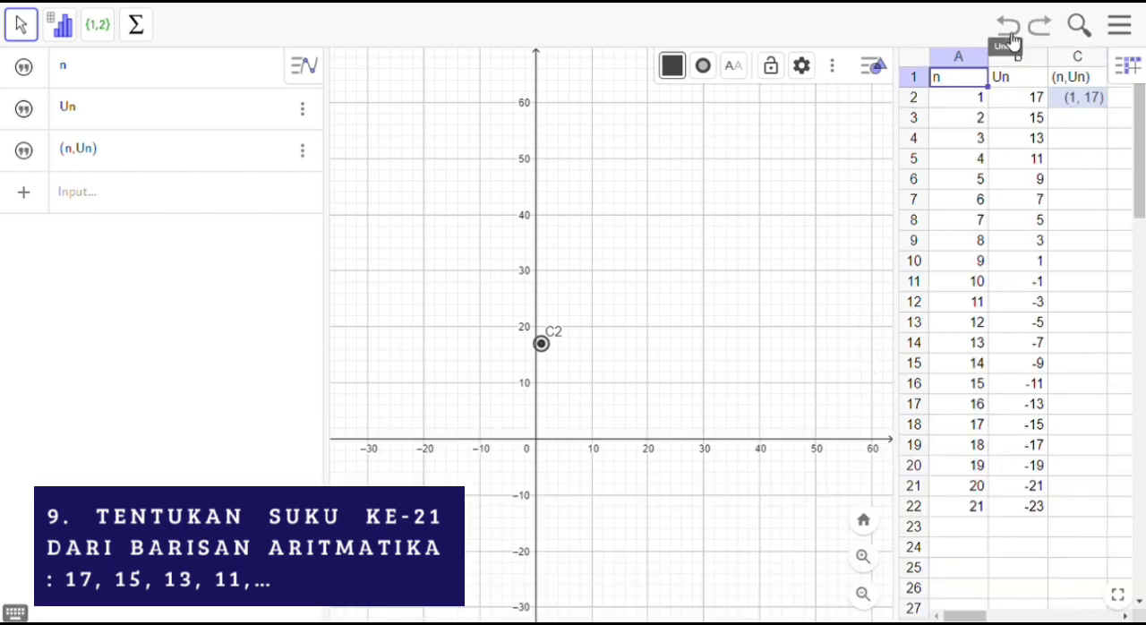
pyautogui.click(1064, 103)
pyautogui.moveTo(1108, 107)
pyautogui.mouseDown()
pyautogui.moveTo(1117, 120)
pyautogui.moveTo(1109, 114)
pyautogui.mouseUp()
pyautogui.click(1069, 165)
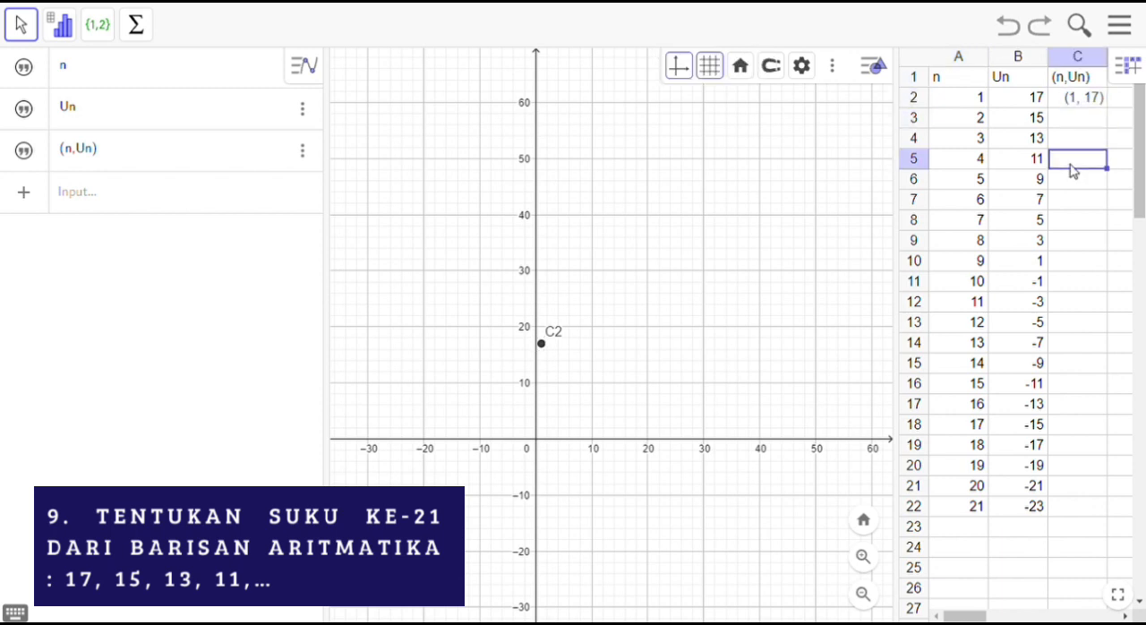
# Step: Fill the point formula in C2 down to C22 to plot all 21 terms
pyautogui.click(1087, 102)
pyautogui.moveTo(1118, 119); pyautogui.dragTo(1045, 510)
pyautogui.click(1081, 345)
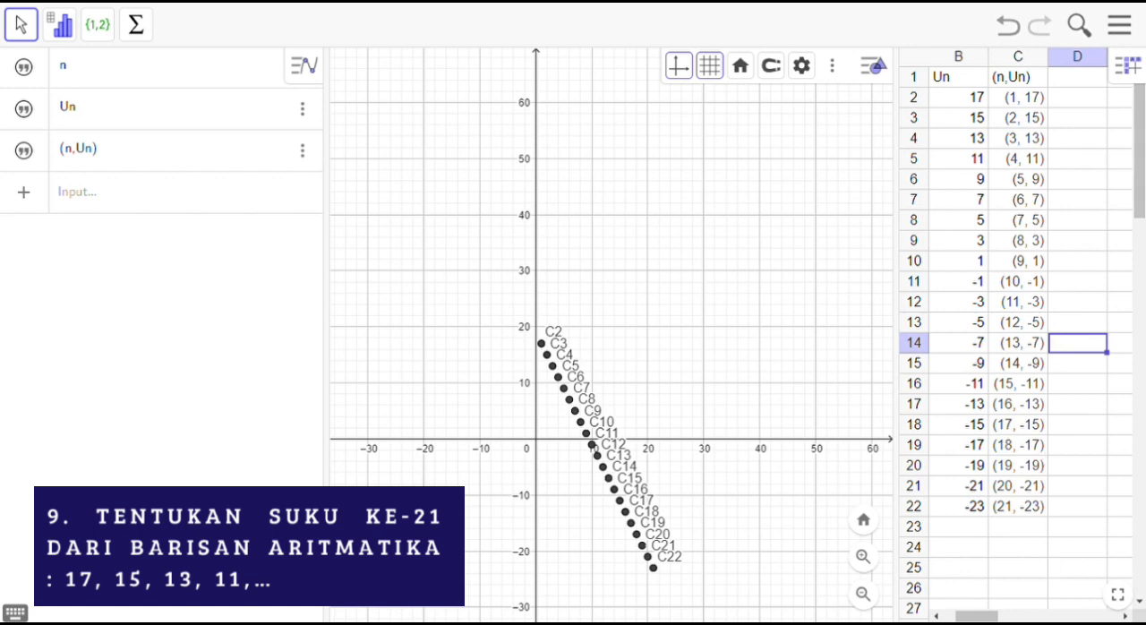
# Step: Draw a line through the first two plotted points, C2 and C3, with the Line tool
pyautogui.click(974, 349)
pyautogui.press('Left')
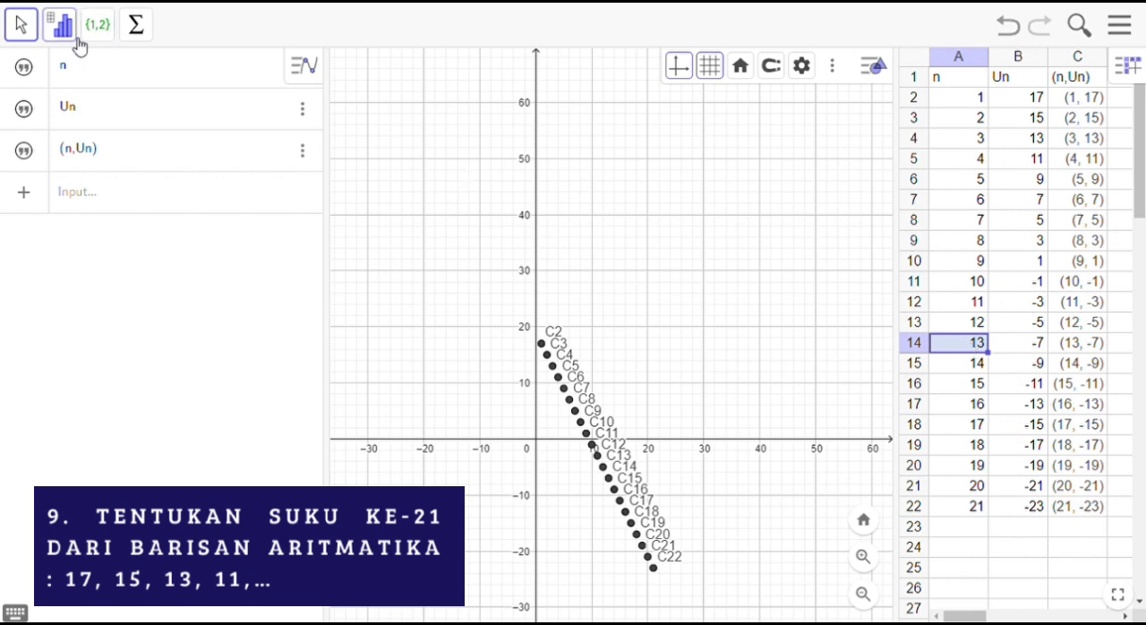
pyautogui.click(164, 381)
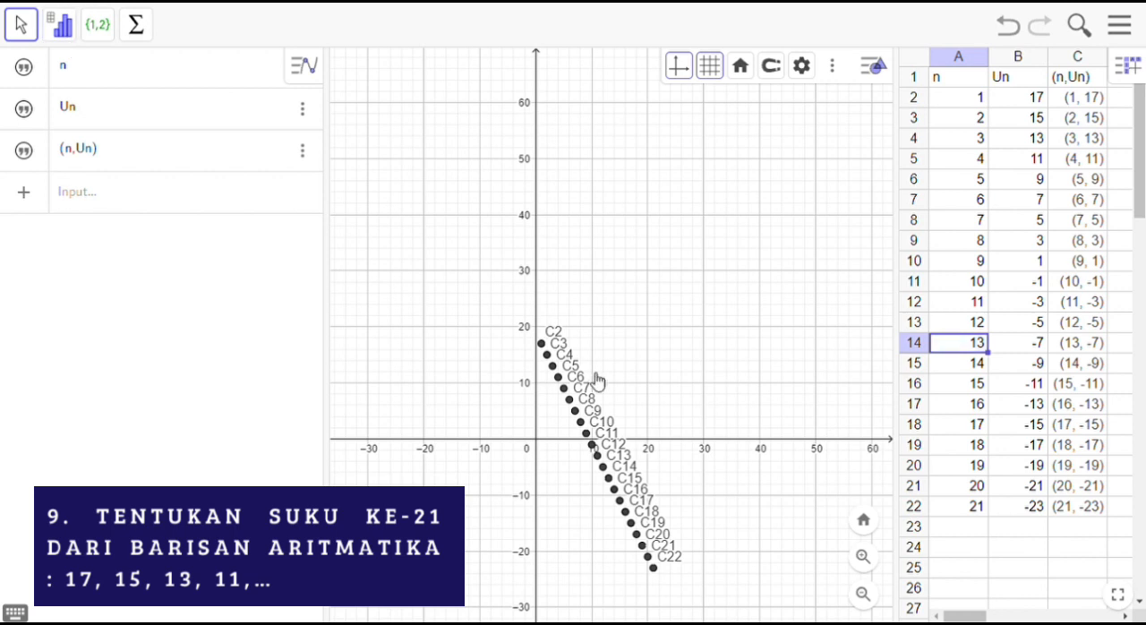
pyautogui.click(542, 343)
pyautogui.click(98, 26)
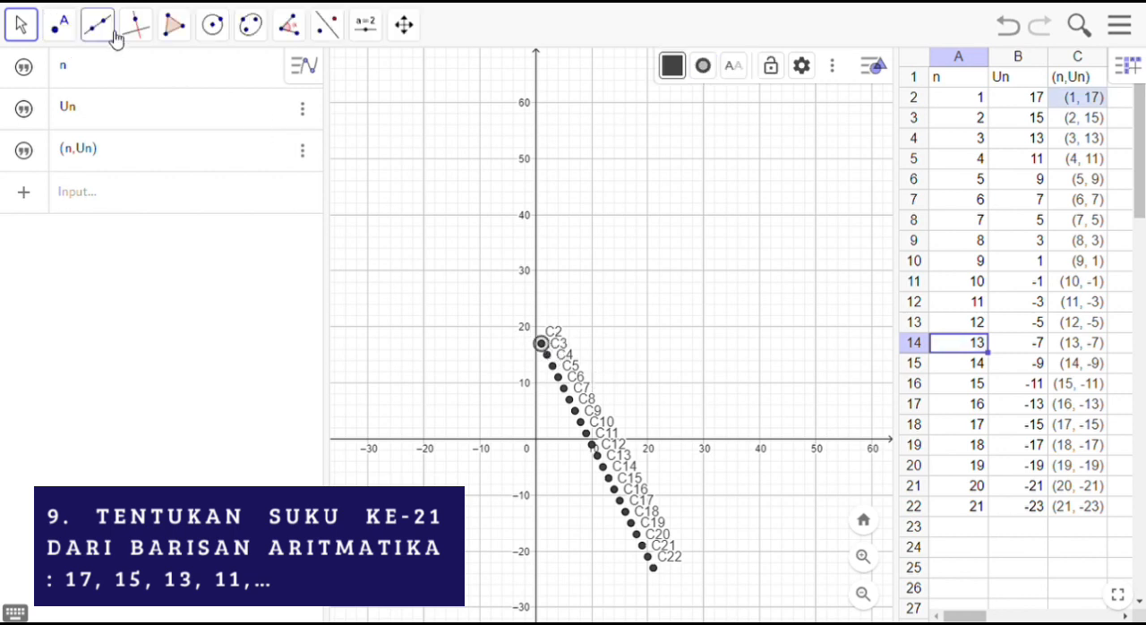
pyautogui.click(167, 76)
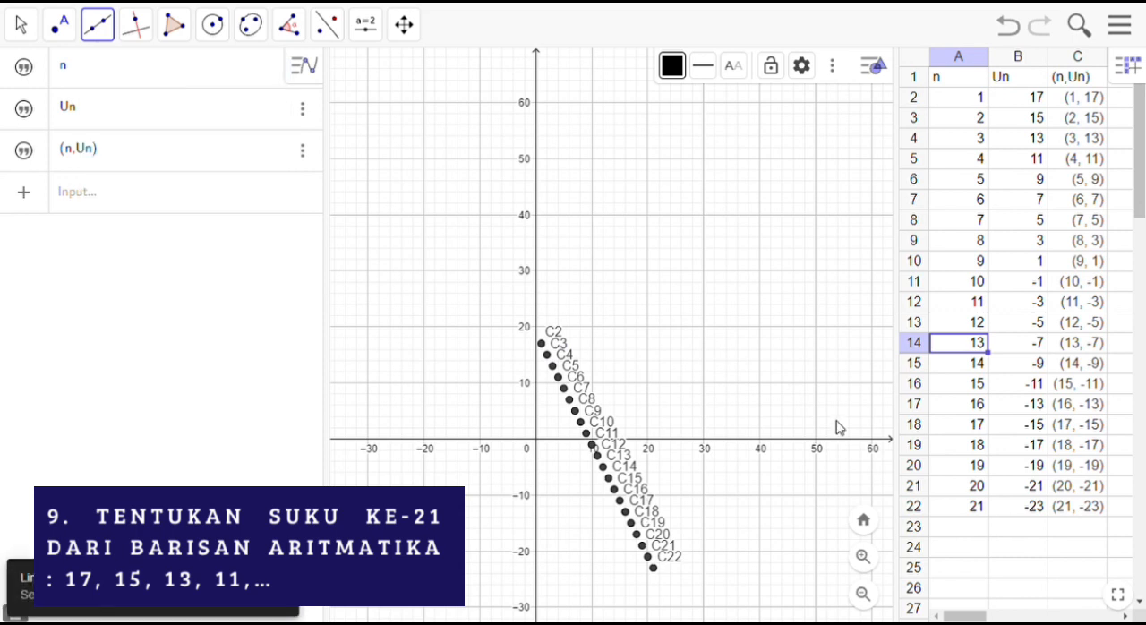
pyautogui.click(543, 344)
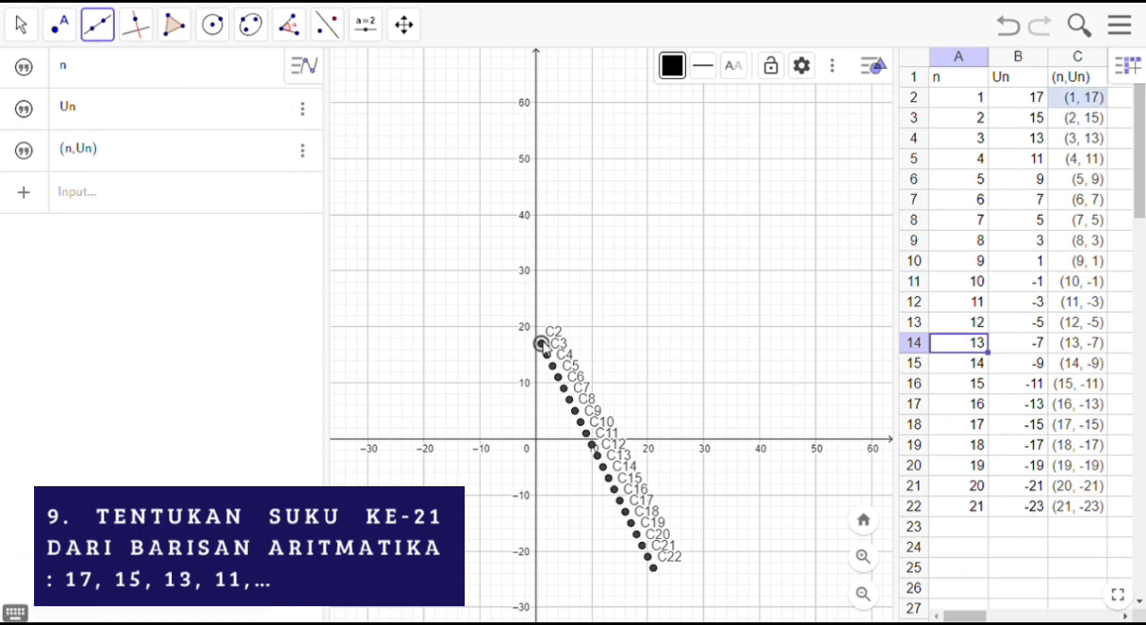
pyautogui.click(549, 355)
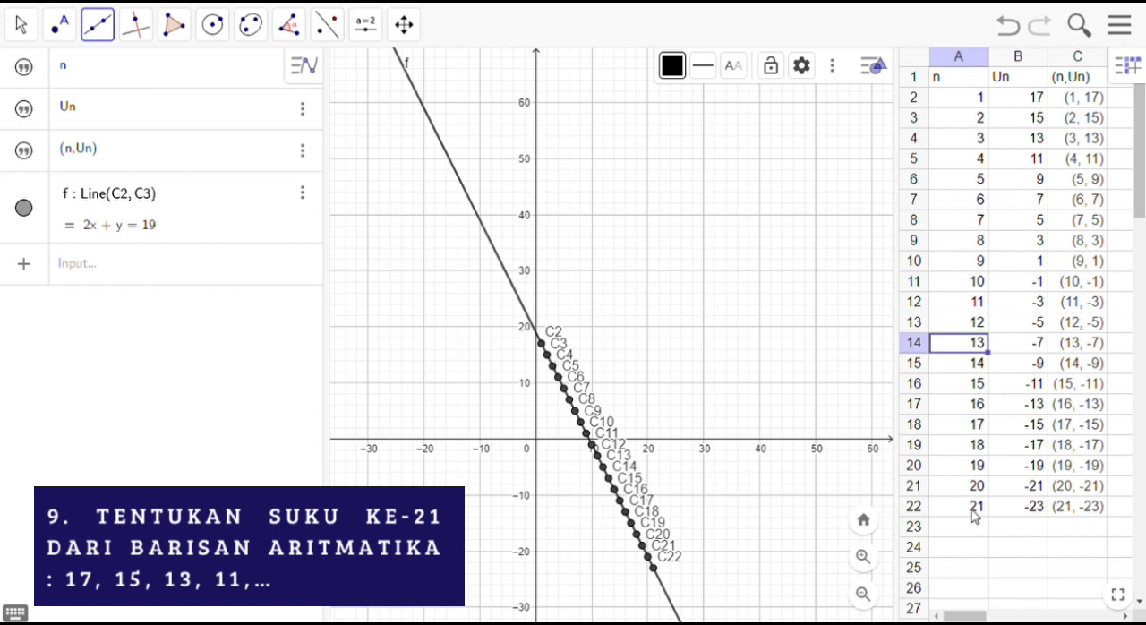
pyautogui.click(1030, 508)
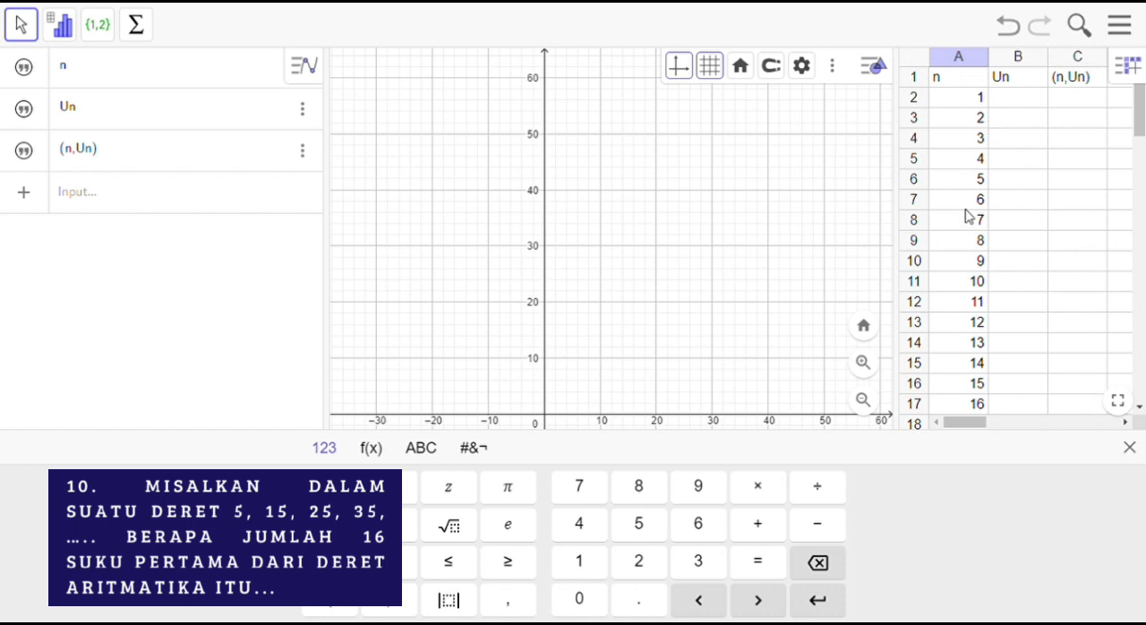
# Step: Delete the surplus term numbers 17 to 20 in cells A18 to A21
pyautogui.moveTo(1140, 113); pyautogui.dragTo(1139, 133)
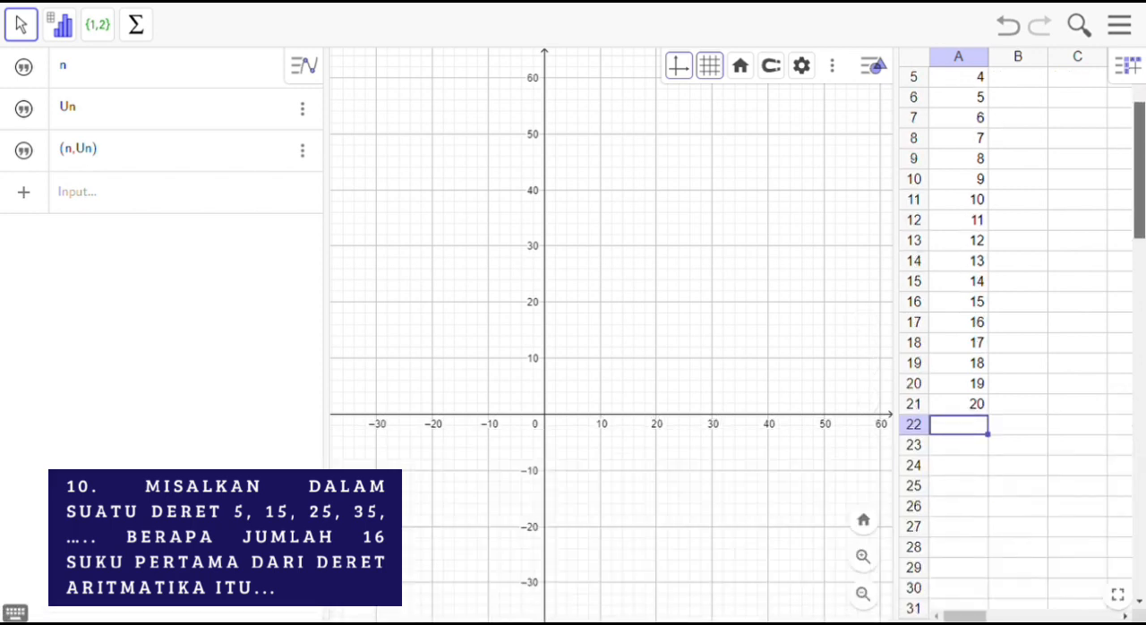
pyautogui.click(975, 404)
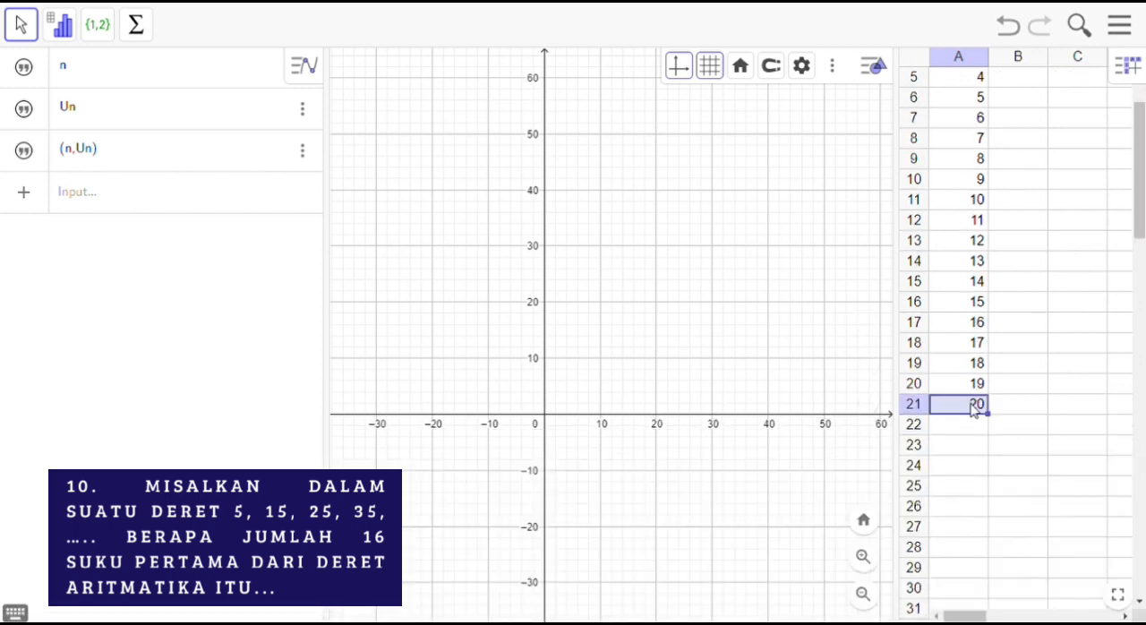
pyautogui.hotkey('shift', 'Up')
pyautogui.hotkey('shift', 'Up')
pyautogui.hotkey('shift', 'Up')
pyautogui.hotkey('shift', 'Up')
pyautogui.hotkey('shift', 'Up')
pyautogui.hotkey('shift', 'Up')
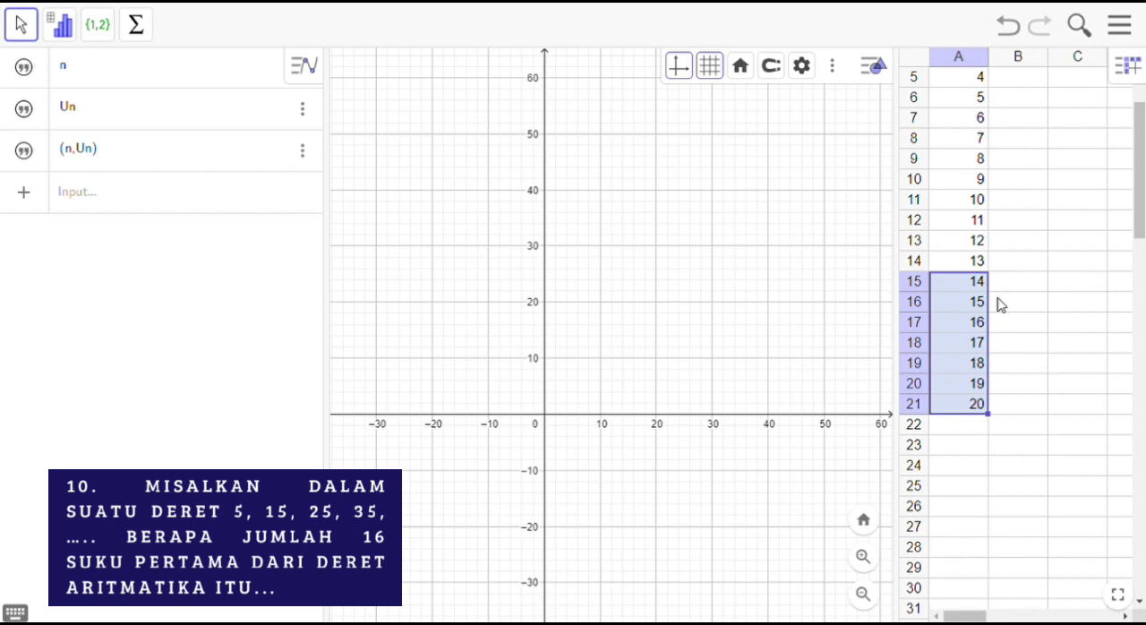
pyautogui.click(973, 408)
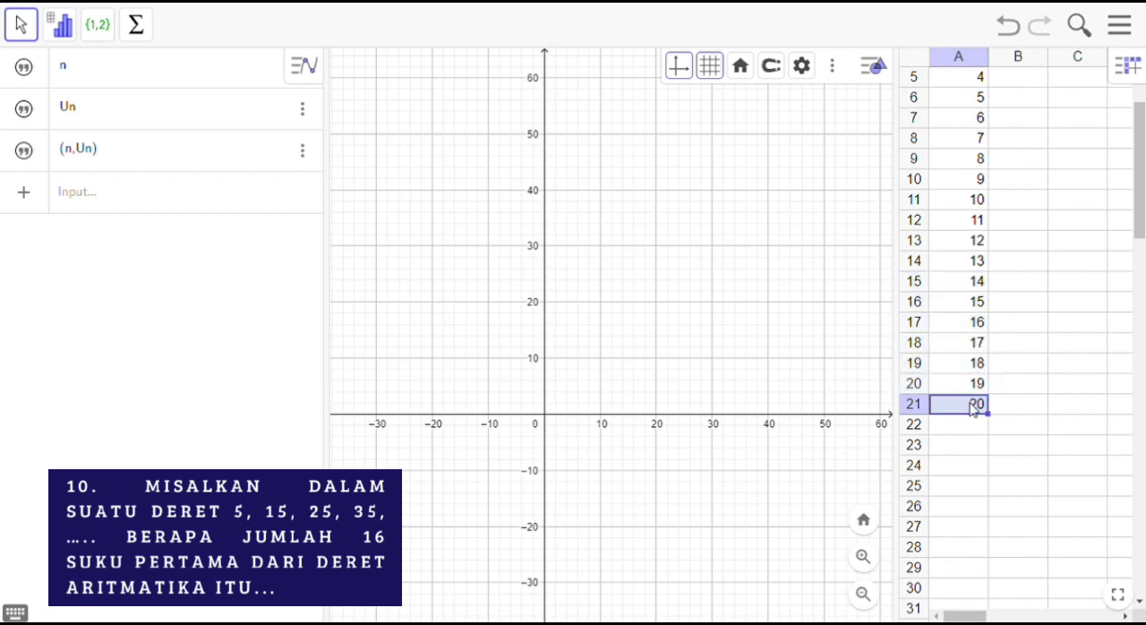
pyautogui.hotkey('shift', 'Up')
pyautogui.hotkey('shift', 'Up')
pyautogui.hotkey('shift', 'Up')
pyautogui.press('Delete')
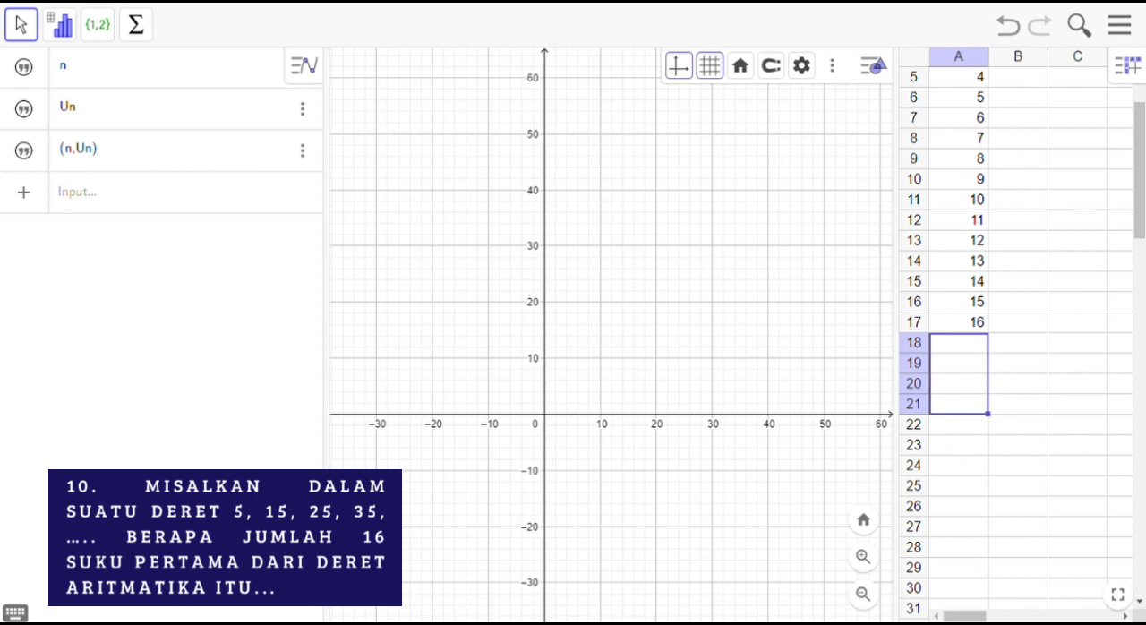
# Step: Enter the first term 5 in cell B2 and the term formula =5+(A3-1)*5 in cell B3
pyautogui.scroll(2, 1003, 332)
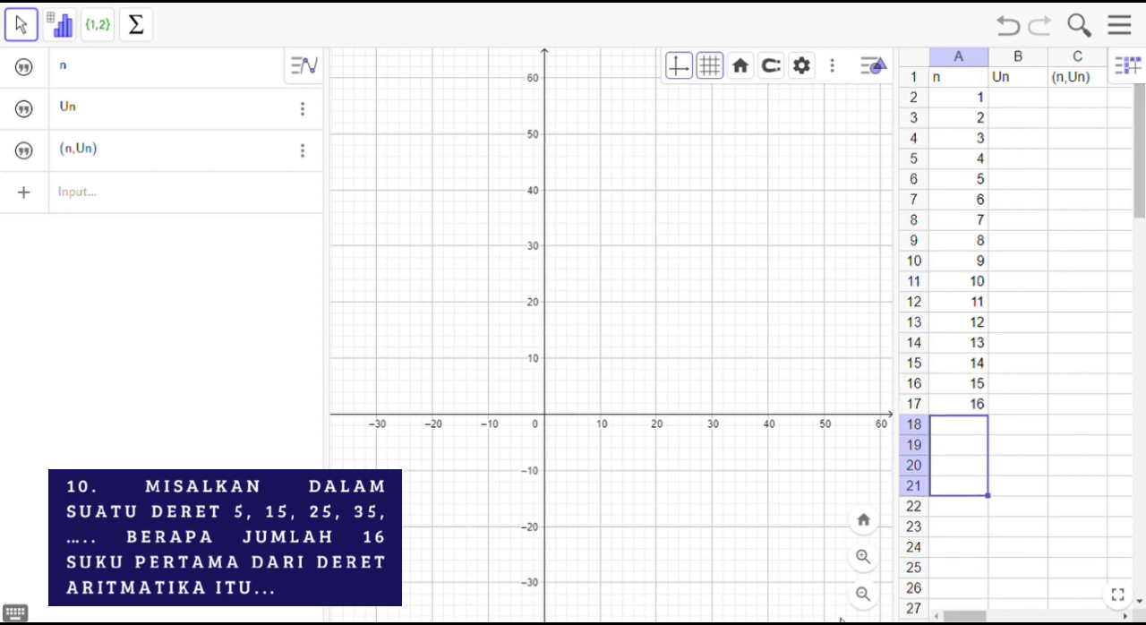
pyautogui.click(1008, 100)
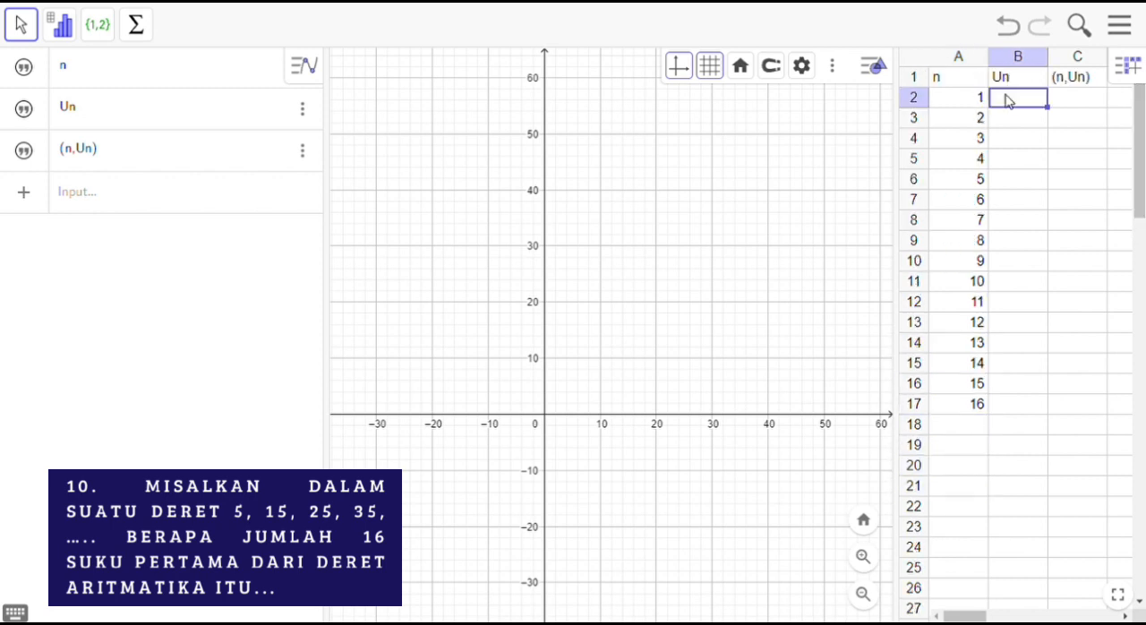
pyautogui.write('5')
pyautogui.press('Return')
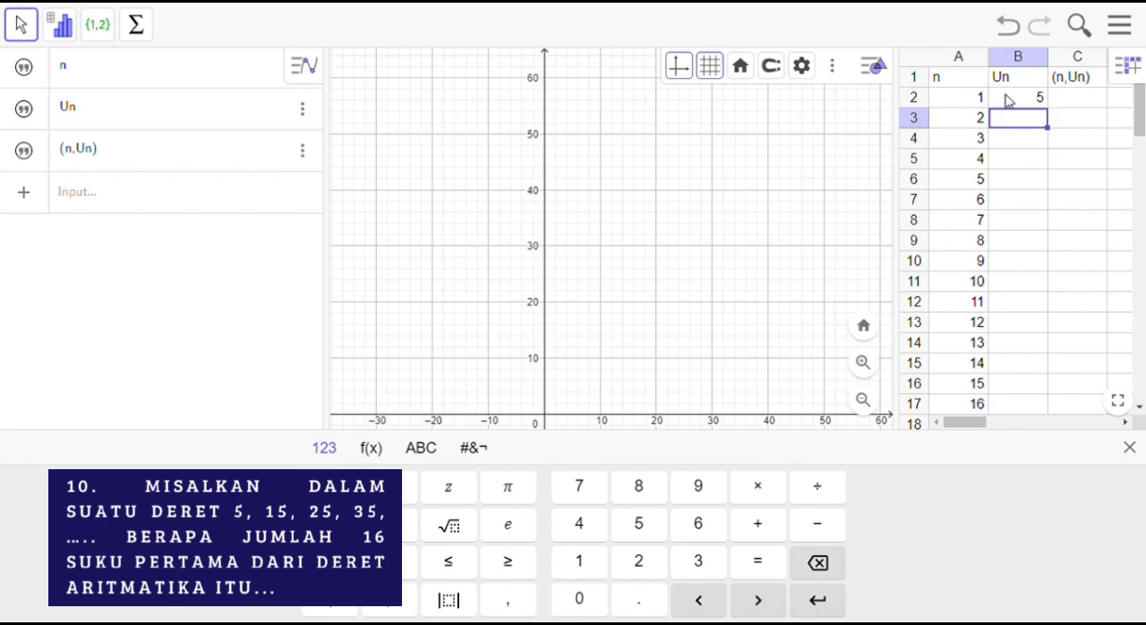
pyautogui.write('=5+(')
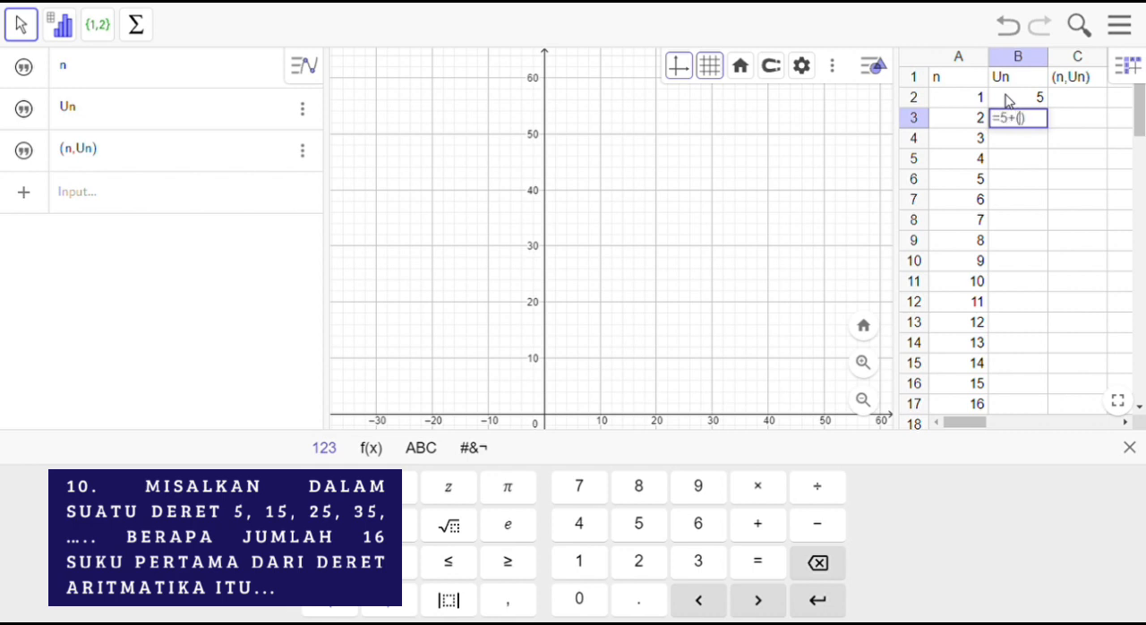
pyautogui.click(959, 126)
pyautogui.write('-1)*5')
pyautogui.press('Return')
# Step: Fill the term formula in B3 down to B17, beside term number 16
pyautogui.click(1022, 118)
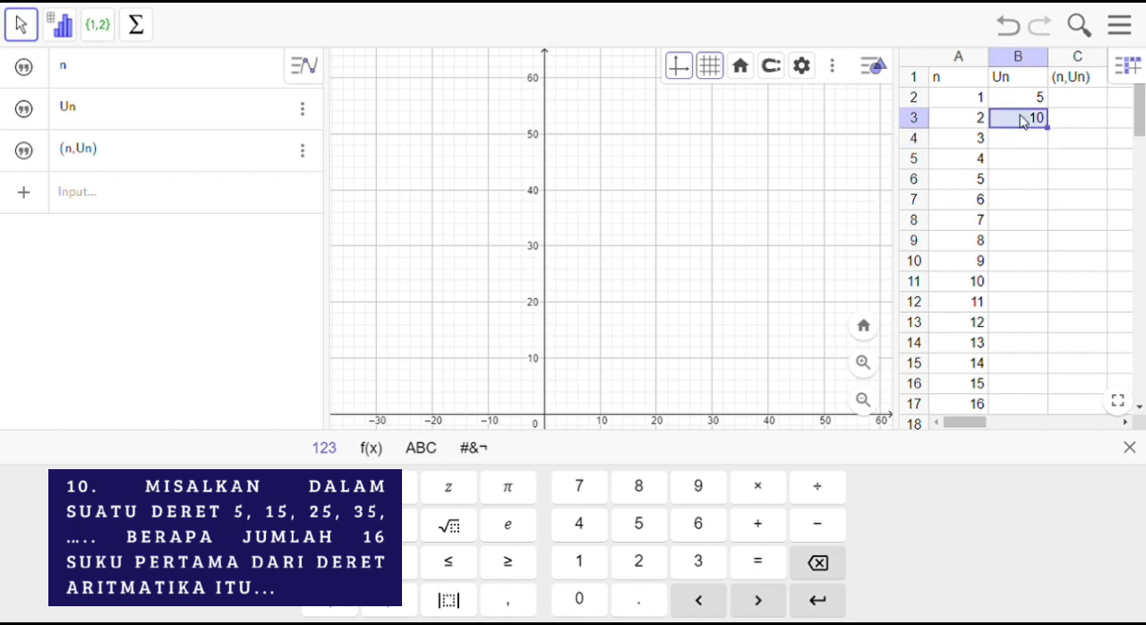
pyautogui.moveTo(1062, 138); pyautogui.dragTo(1046, 412)
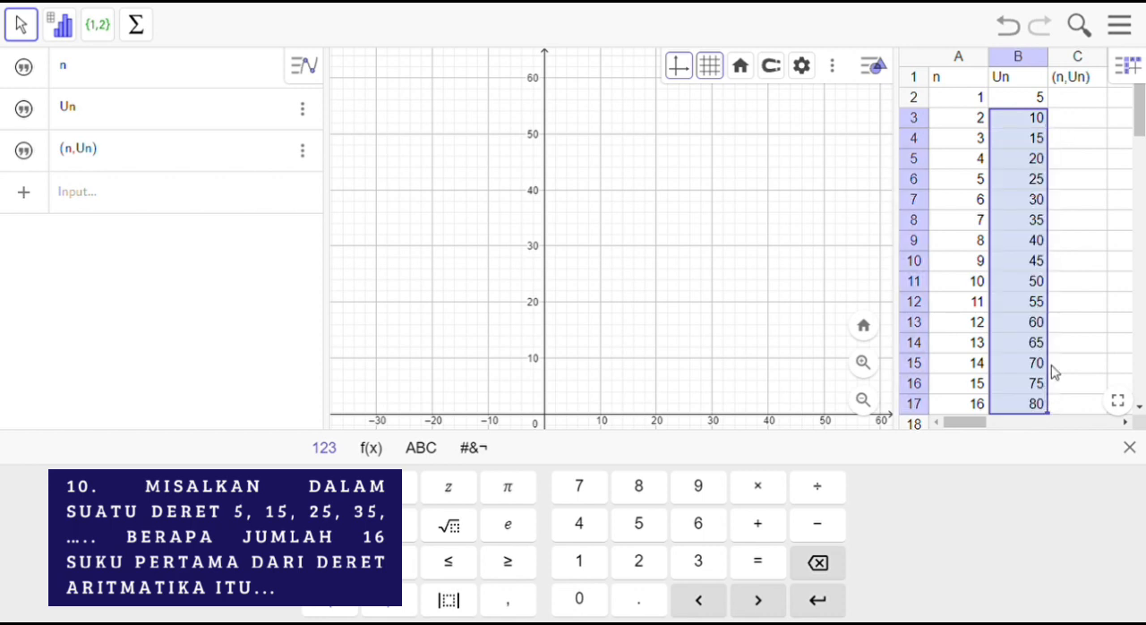
pyautogui.click(1140, 130)
pyautogui.scroll(-1, 1140, 130)
pyautogui.click(1070, 304)
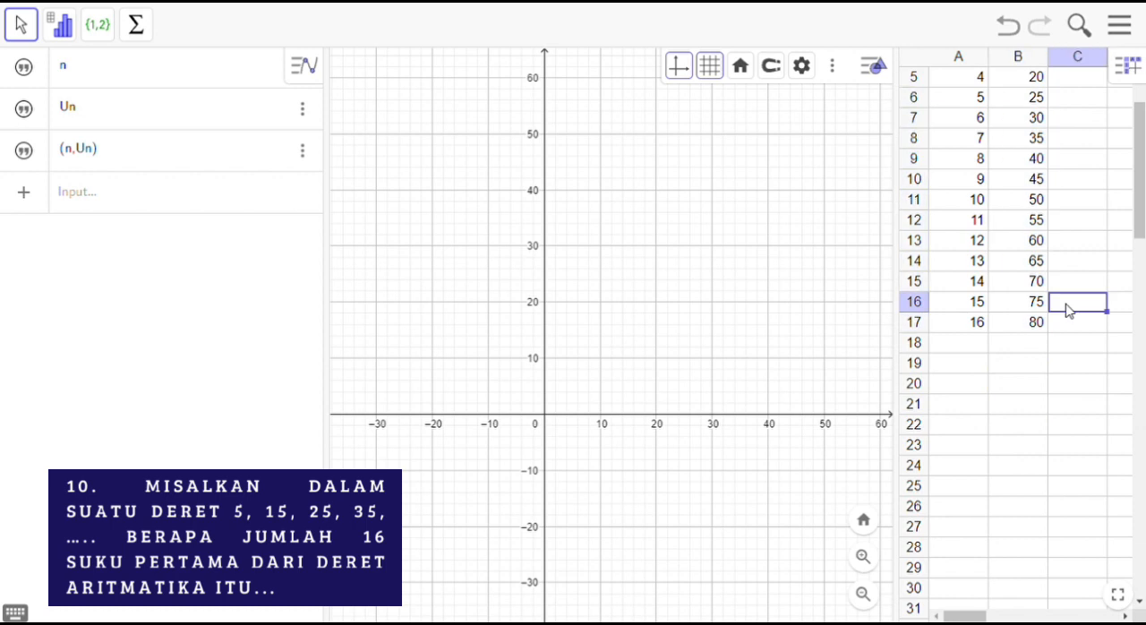
pyautogui.scroll(2, 1139, 172)
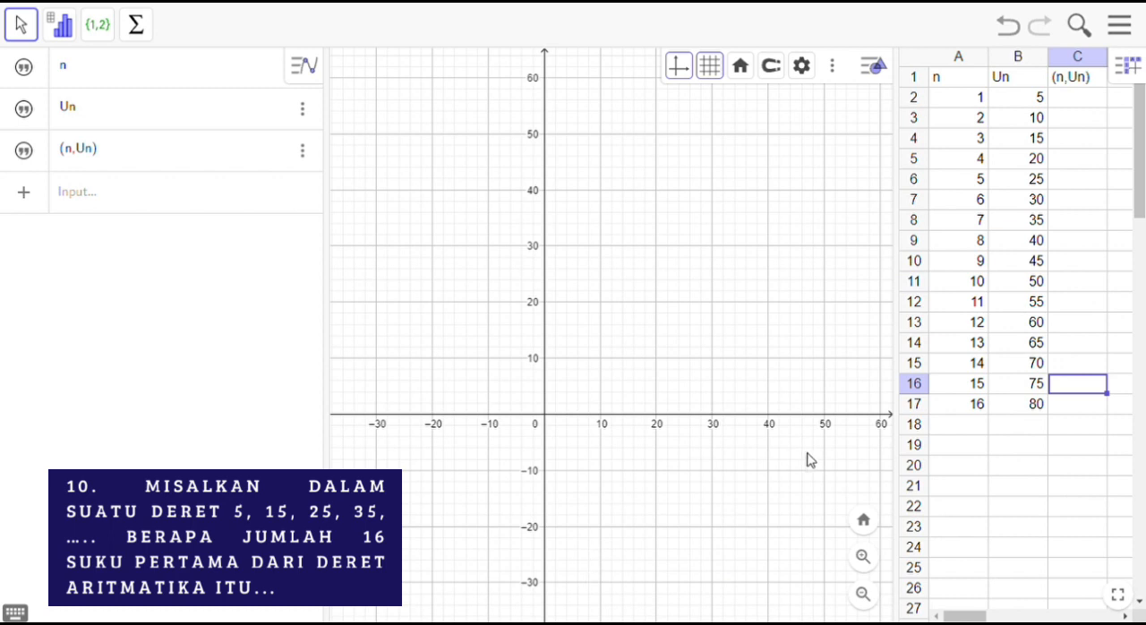
# Step: Enter the label Jumlah in cell A18, below the last term number
pyautogui.click(954, 427)
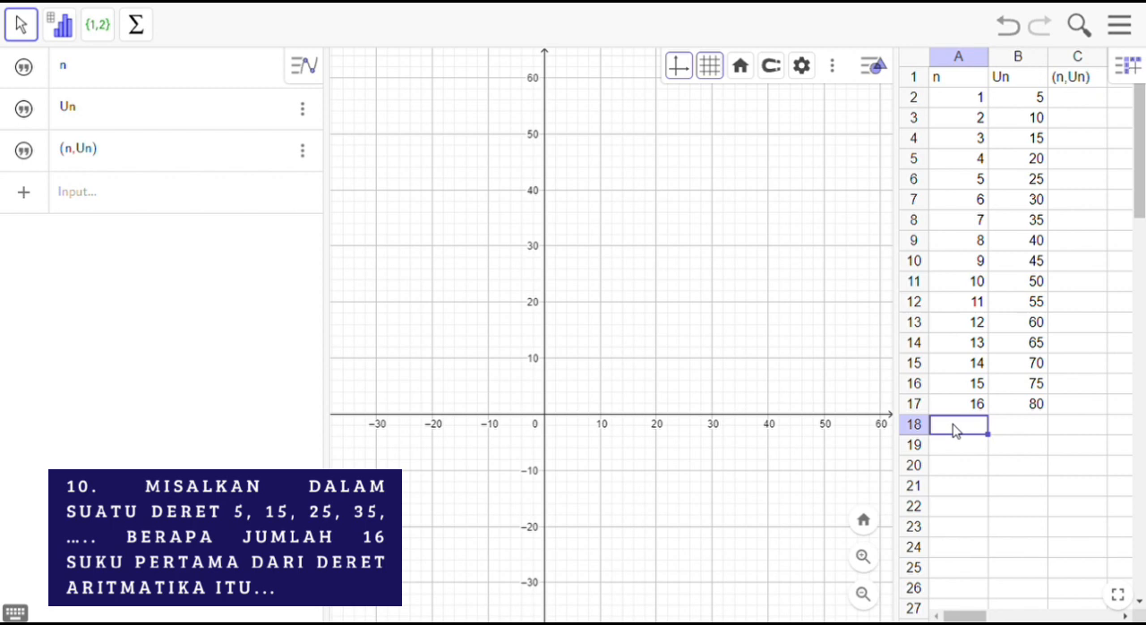
pyautogui.write('Jumlahb')
pyautogui.press('BackSpace')
pyautogui.press('BackSpace')
pyautogui.write('h')
pyautogui.press('Tab')
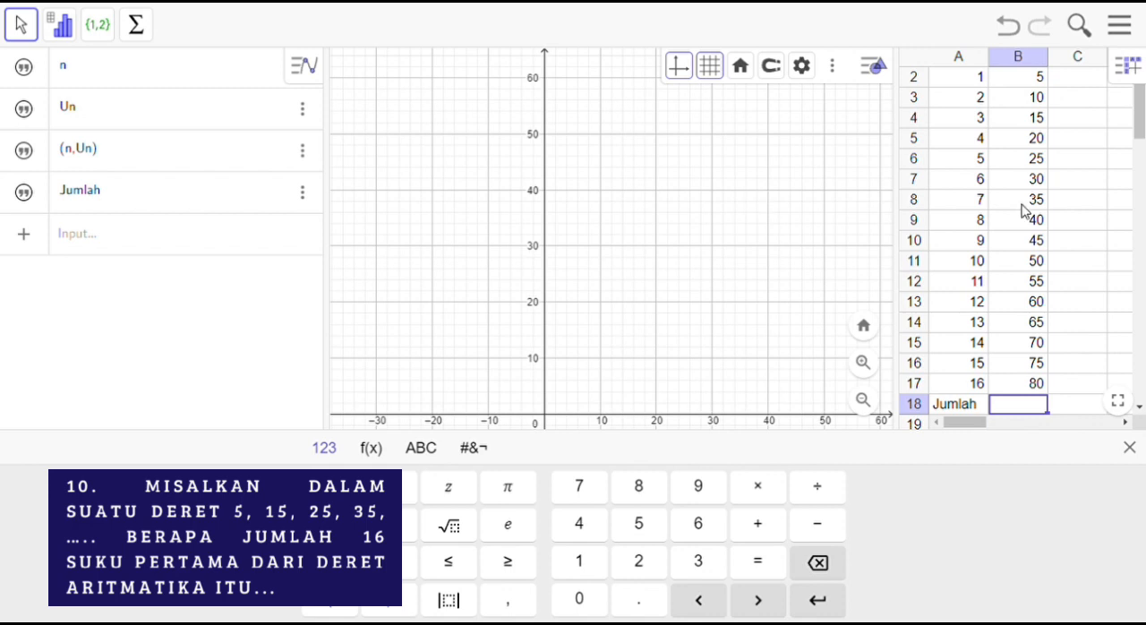
# Step: Sum the 16 terms in cells B2 to B17 with the Sum tool, placing the result in B18 beside Jumlah
pyautogui.click(1000, 388)
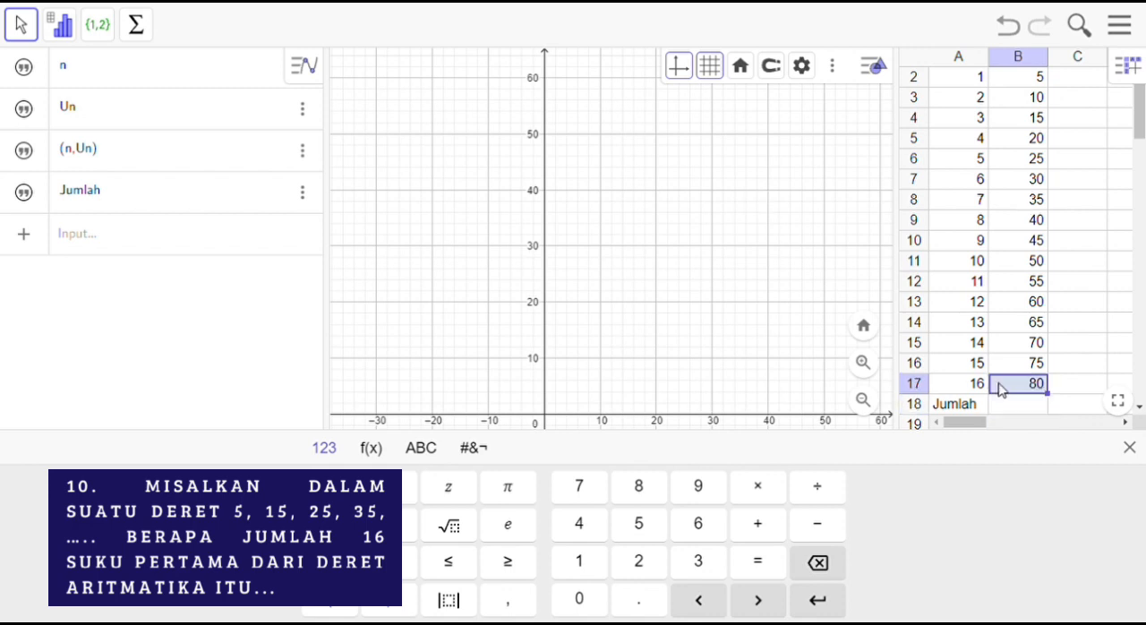
pyautogui.hotkey('shift', 'Up')
pyautogui.hotkey('shift', 'Up')
pyautogui.hotkey('shift', 'Up')
pyautogui.hotkey('shift', 'Up')
pyautogui.hotkey('shift', 'Up')
pyautogui.hotkey('shift', 'Up')
pyautogui.hotkey('shift', 'Up')
pyautogui.hotkey('shift', 'Up')
pyautogui.hotkey('shift', 'Up')
pyautogui.hotkey('shift', 'Up')
pyautogui.hotkey('shift', 'Up')
pyautogui.hotkey('shift', 'Up')
pyautogui.hotkey('shift', 'Up')
pyautogui.hotkey('shift', 'Up')
pyautogui.hotkey('shift', 'Up')
pyautogui.hotkey('shift', 'Up')
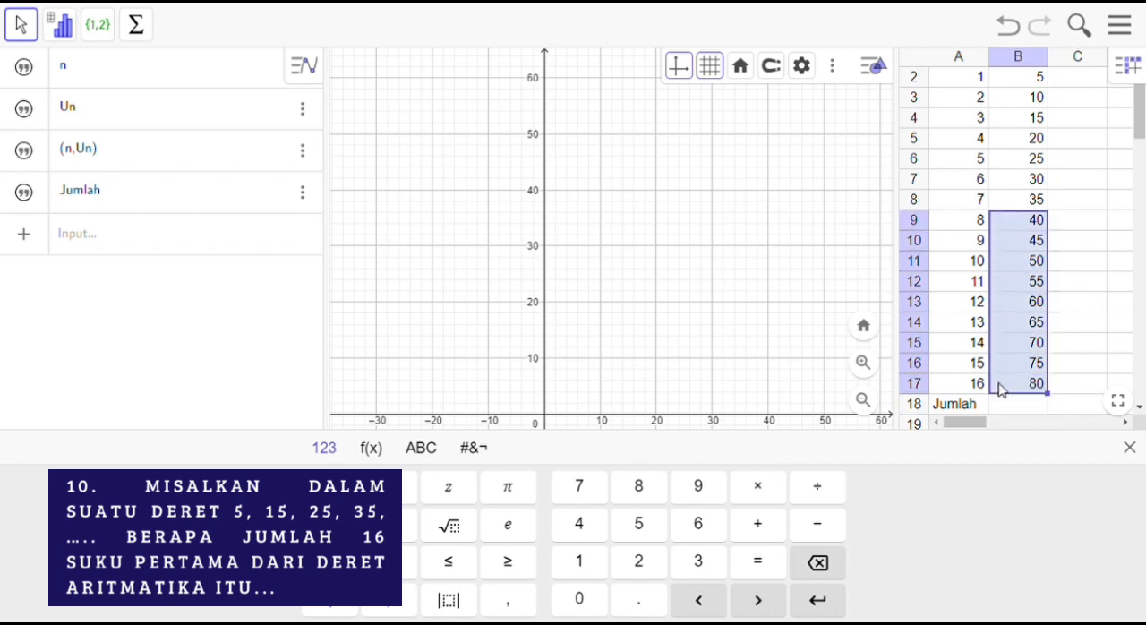
pyautogui.hotkey('shift', 'Down')
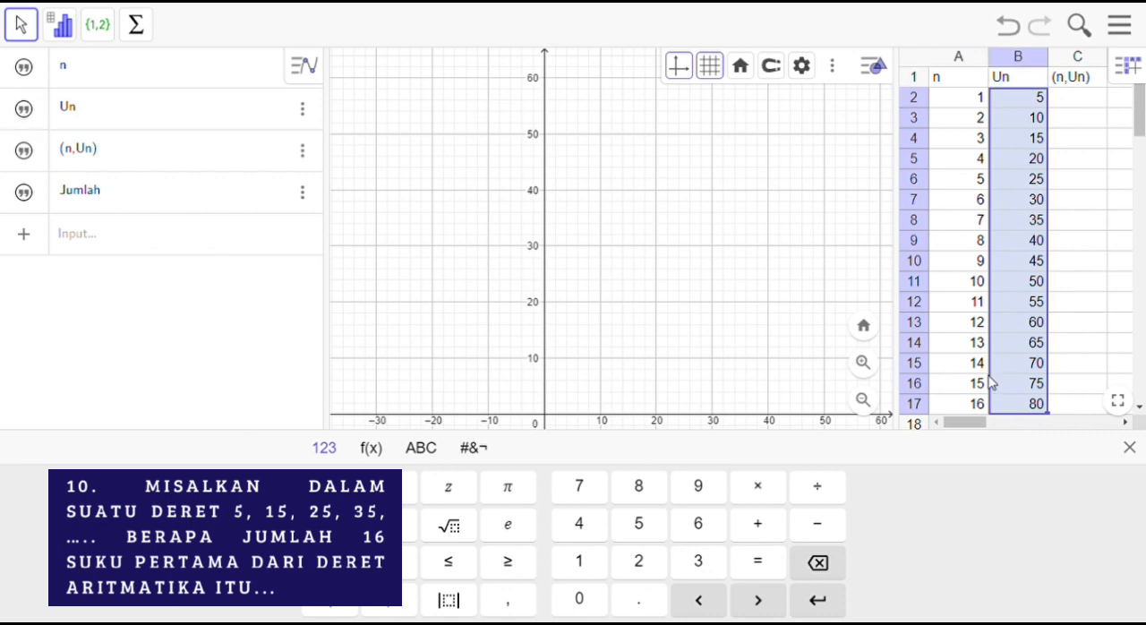
pyautogui.click(142, 41)
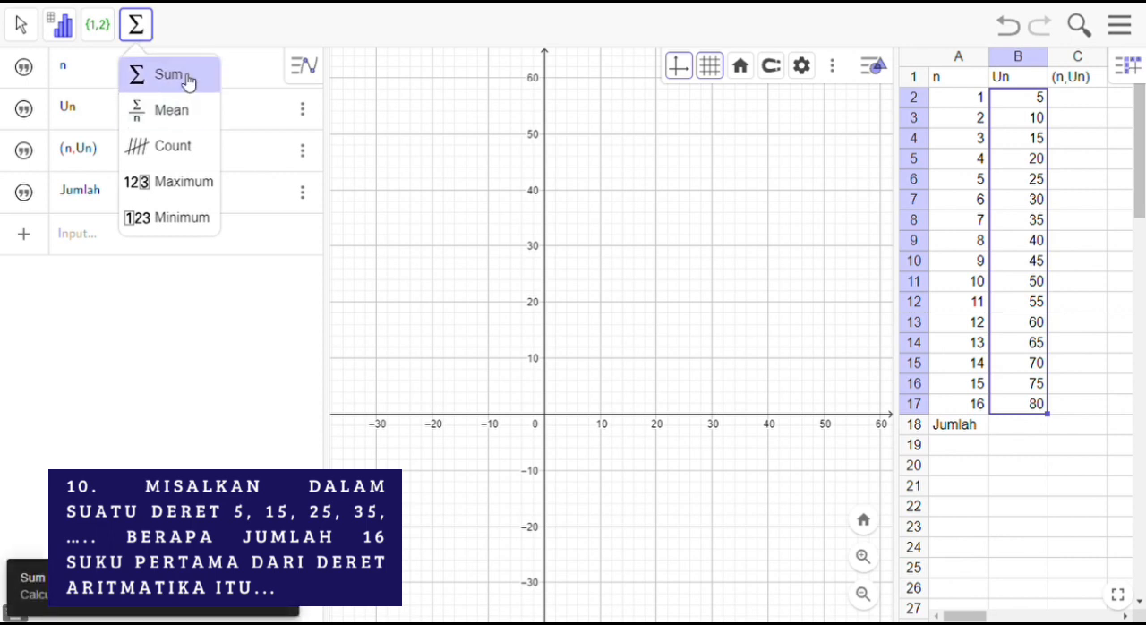
pyautogui.click(185, 80)
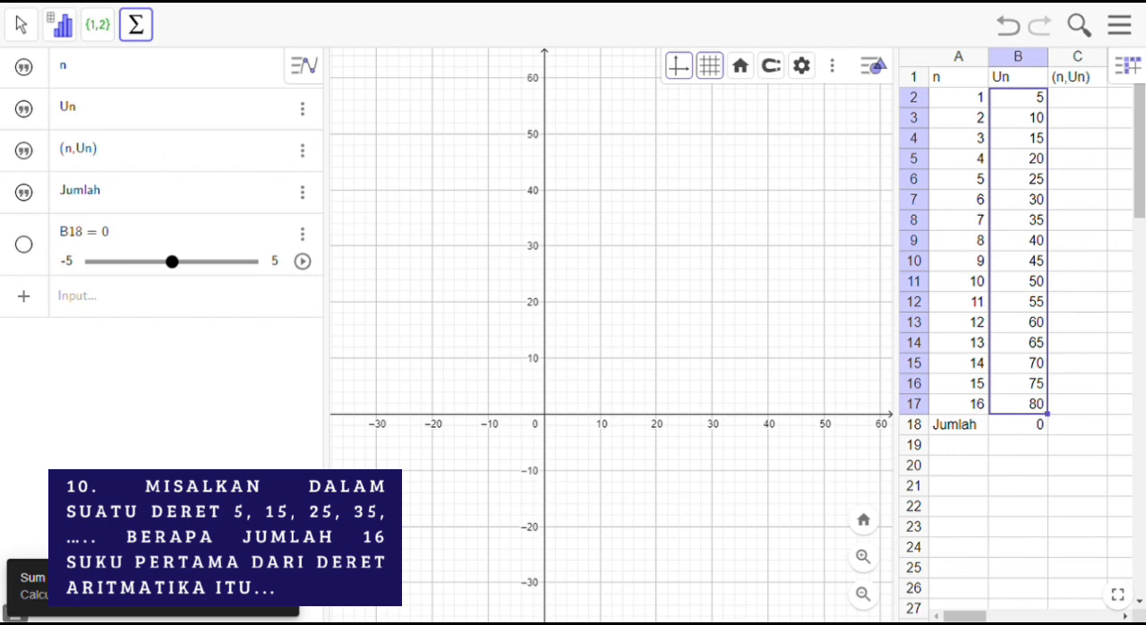
# Step: Undo the sum in B18, then reselect cells B2 to B17 and apply the Sum tool to place their total in B18
pyautogui.click(1010, 25)
pyautogui.click(1010, 25)
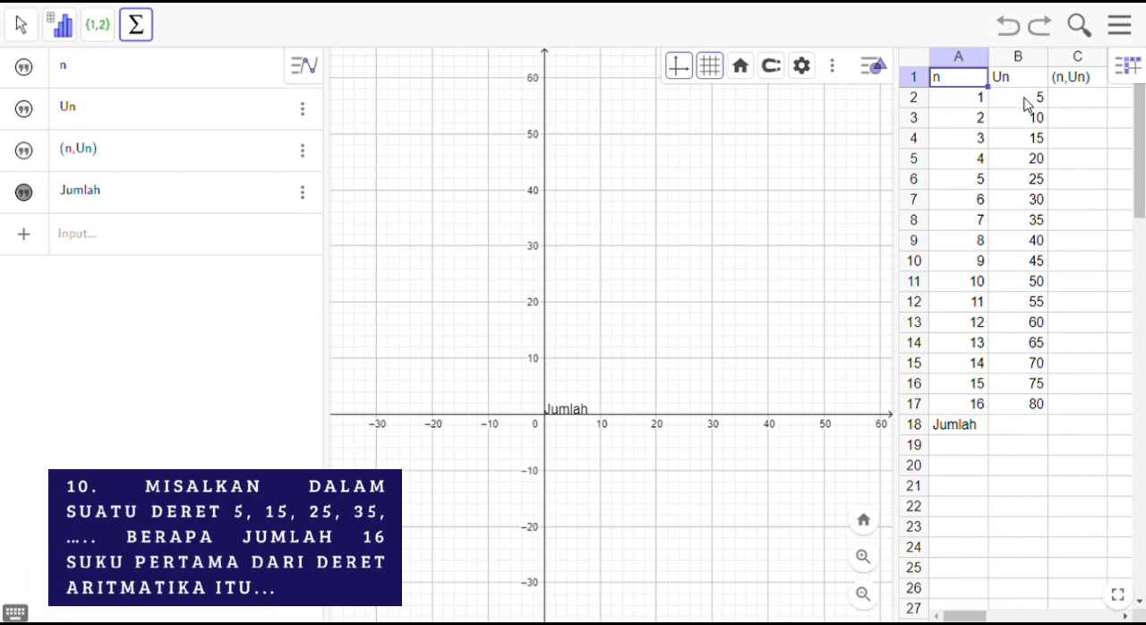
pyautogui.moveTo(1021, 404); pyautogui.dragTo(991, 139)
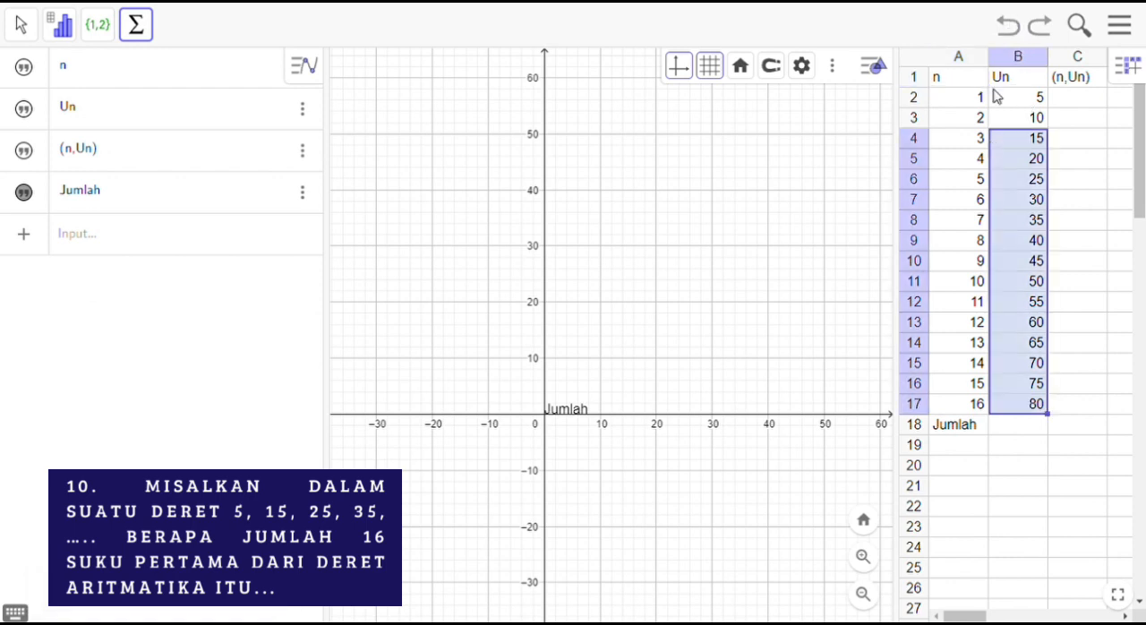
pyautogui.click(999, 102)
pyautogui.hotkey('shift', 'Down')
pyautogui.hotkey('shift', 'Down')
pyautogui.hotkey('shift', 'Down')
pyautogui.hotkey('shift', 'Down')
pyautogui.hotkey('shift', 'Down')
pyautogui.hotkey('shift', 'Down')
pyautogui.hotkey('shift', 'Down')
pyautogui.hotkey('shift', 'Down')
pyautogui.hotkey('shift', 'Down')
pyautogui.hotkey('shift', 'Down')
pyautogui.hotkey('shift', 'Down')
pyautogui.hotkey('shift', 'Down')
pyautogui.hotkey('shift', 'Down')
pyautogui.hotkey('shift', 'Down')
pyautogui.hotkey('shift', 'Down')
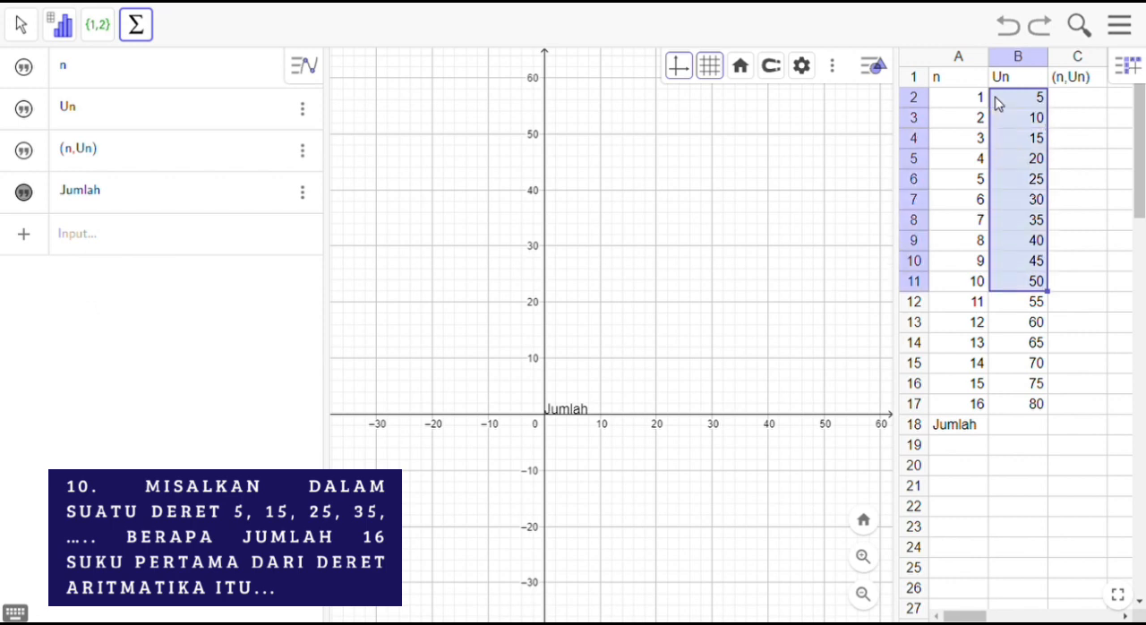
pyautogui.click(151, 28)
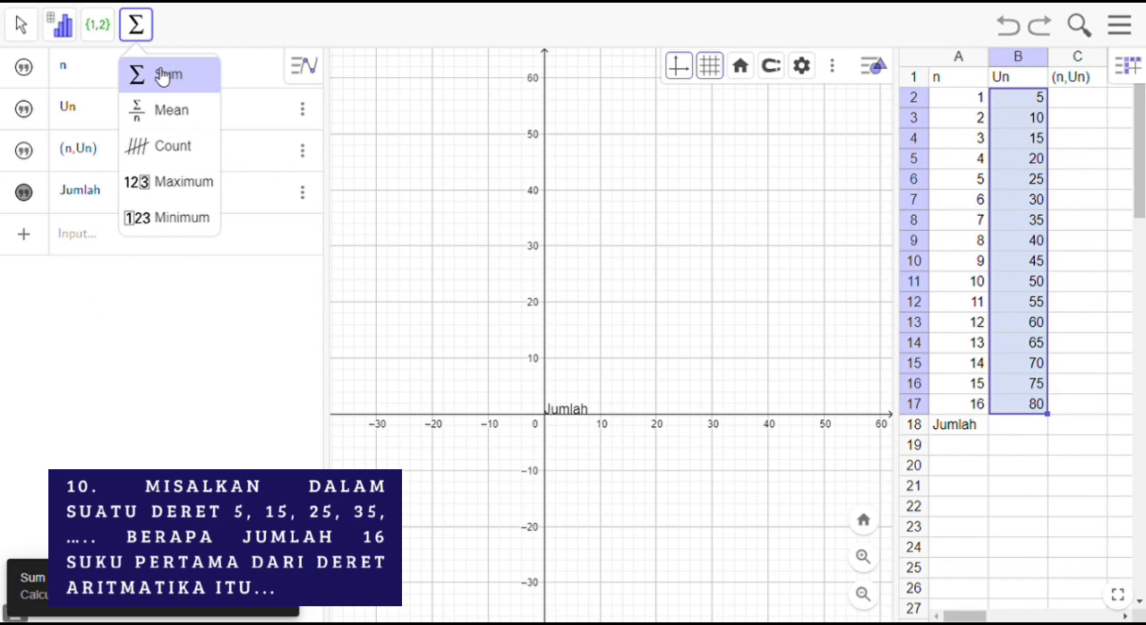
pyautogui.click(162, 75)
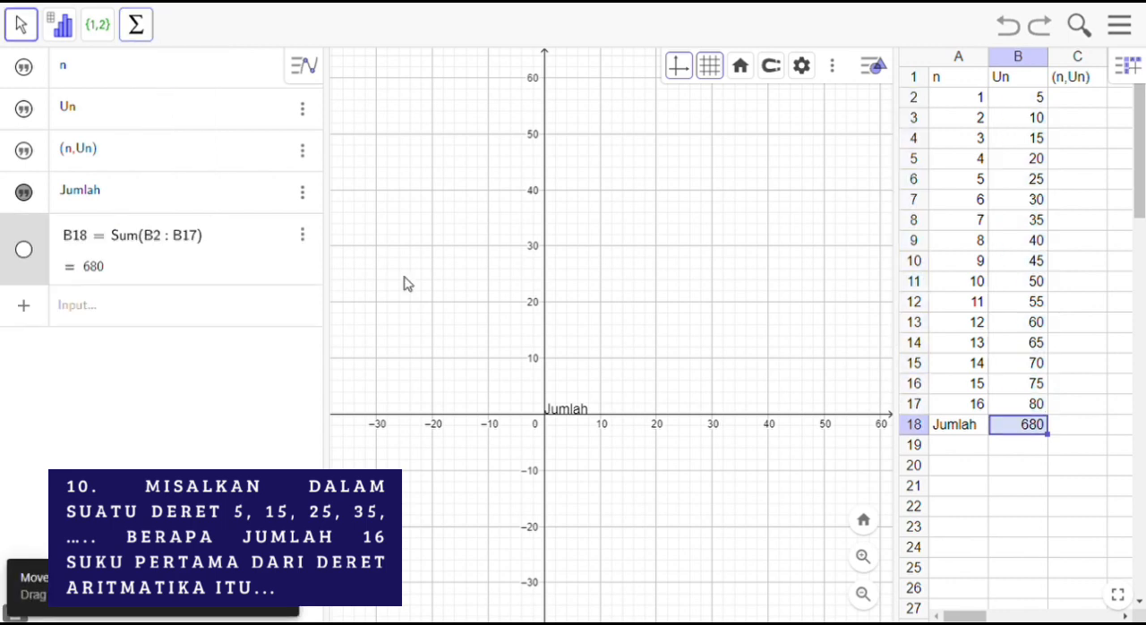
pyautogui.click(951, 484)
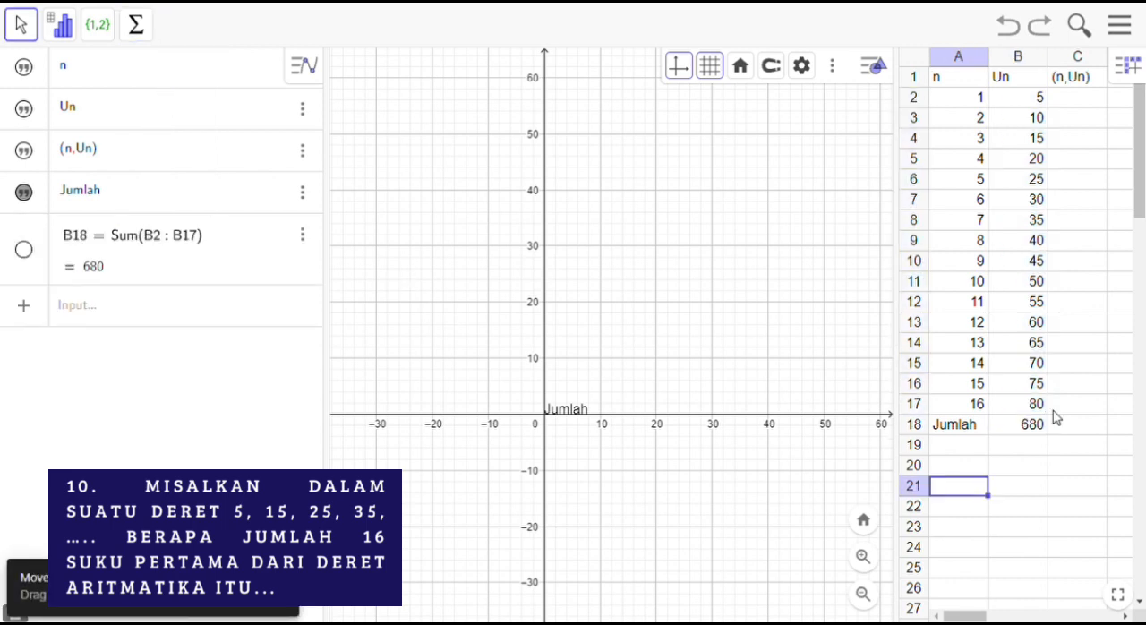